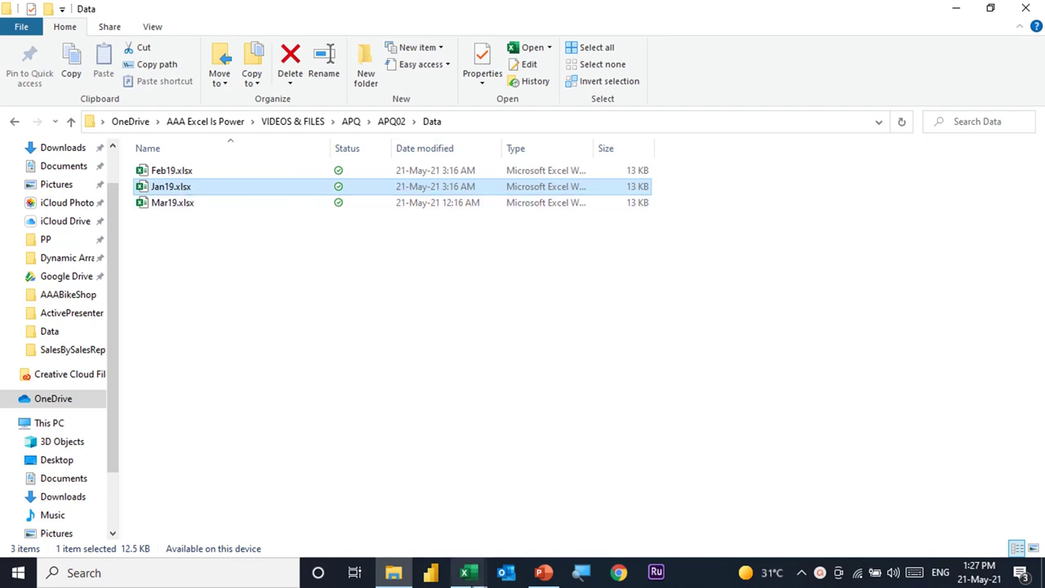
# Step: After reviewing the Feb19, Jan19 and Mar19 workbooks, bring Jan19.xlsx to the front in Excel
pyautogui.click(467, 573)
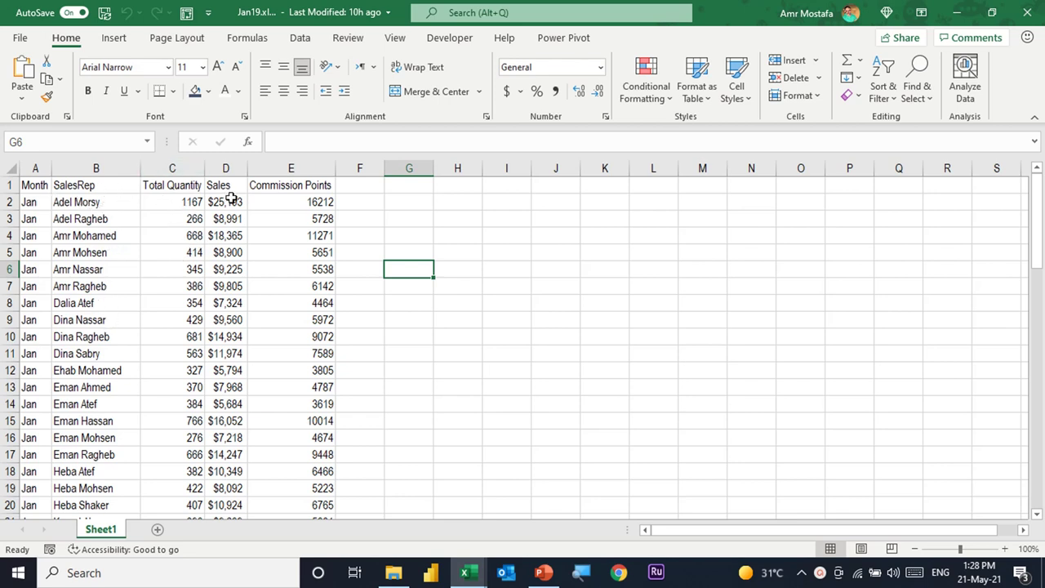
# Step: Check Jan19's first Commission Points value in E2, then close the Jan19 workbook
pyautogui.click(292, 205)
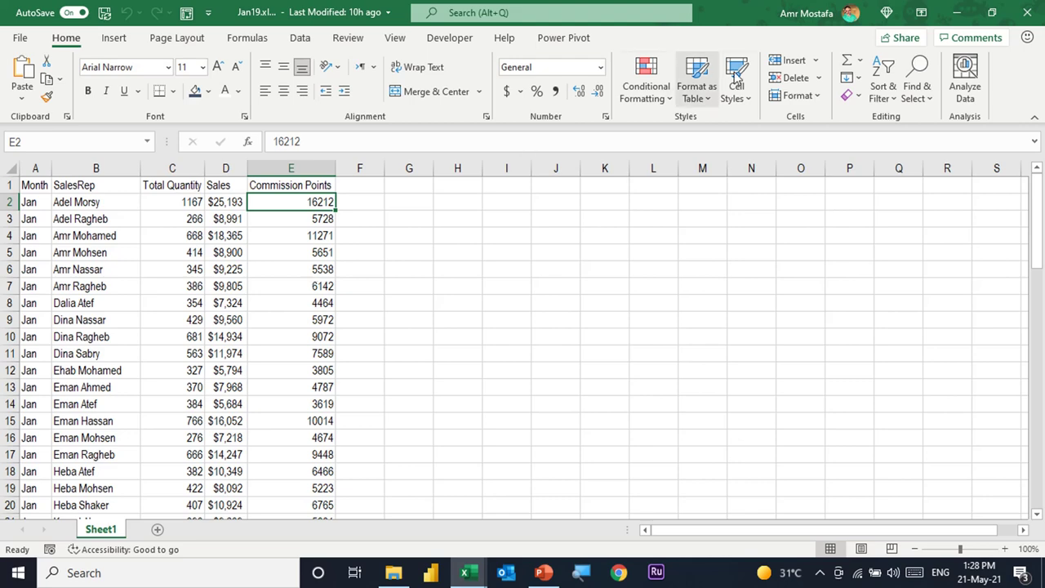
pyautogui.click(1028, 12)
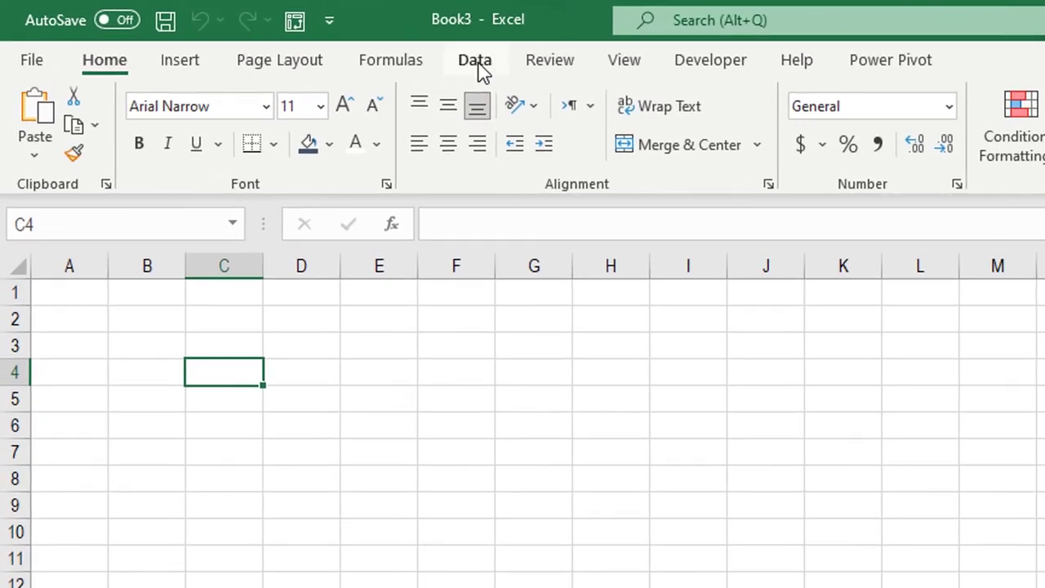
# Step: Import Jan19.xlsx through Data > Get Data > From File > From Workbook
pyautogui.click(476, 62)
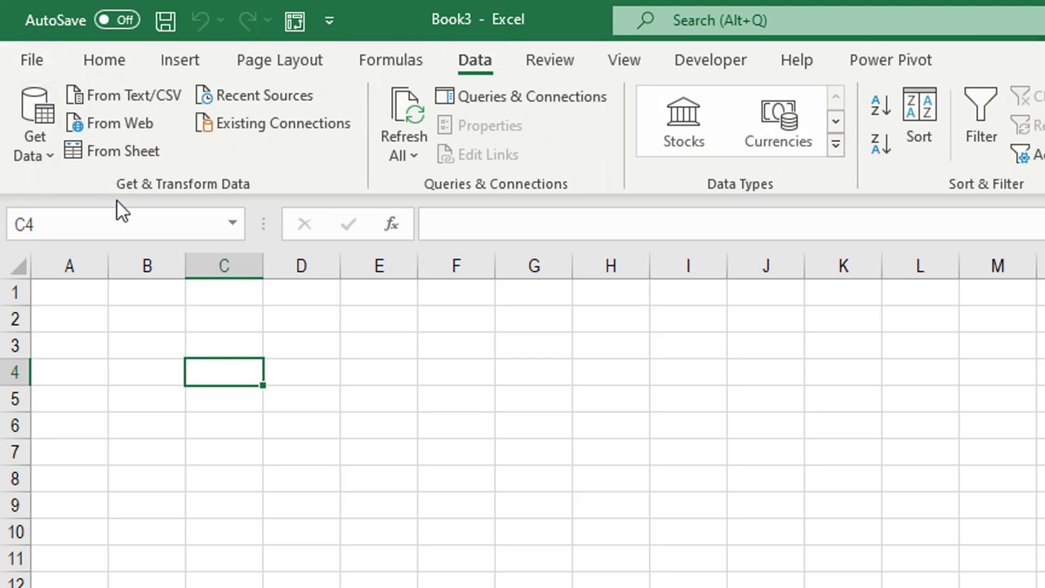
pyautogui.click(42, 159)
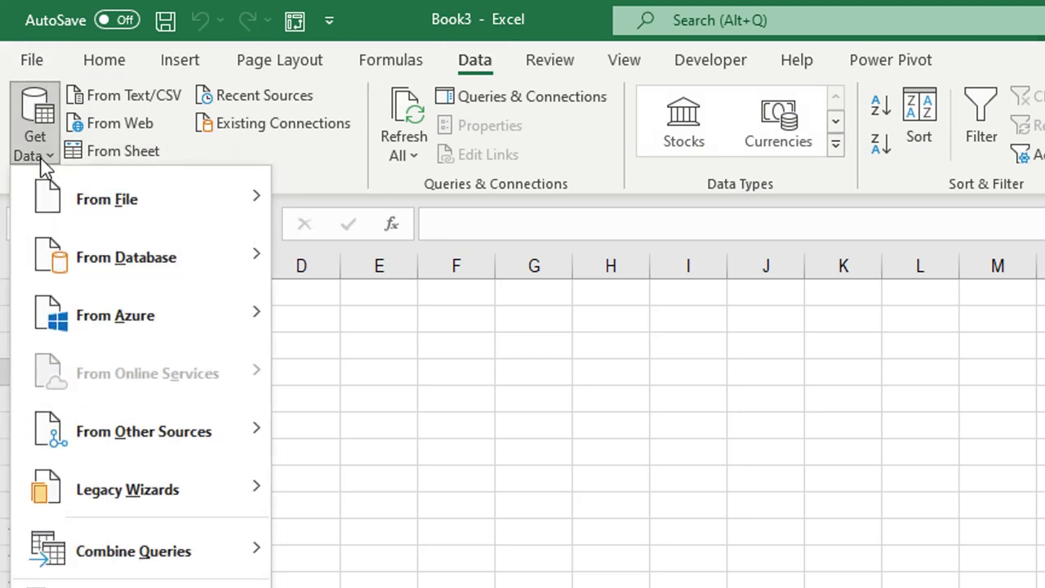
pyautogui.moveTo(69, 206)
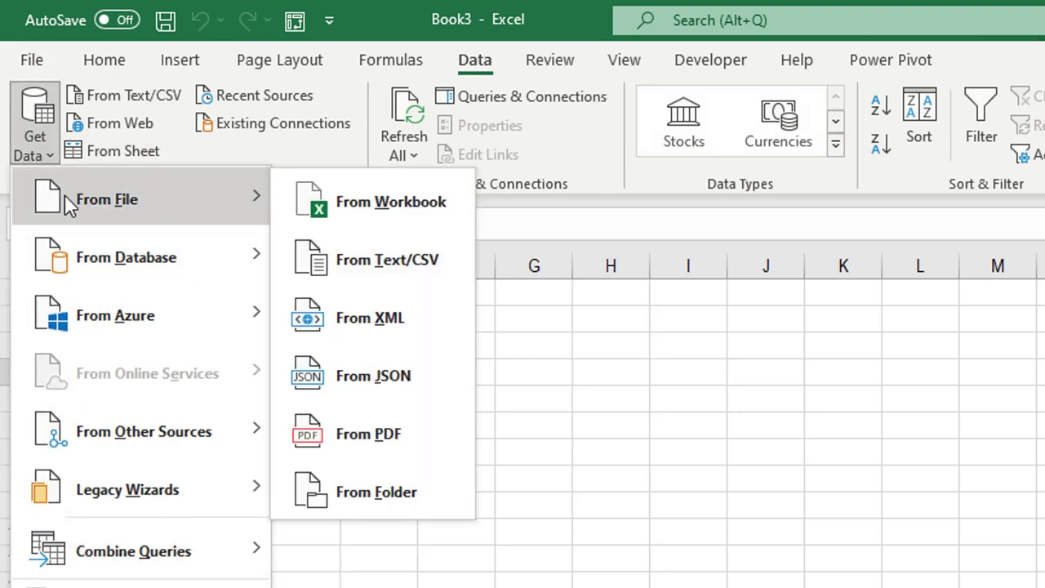
pyautogui.click(366, 210)
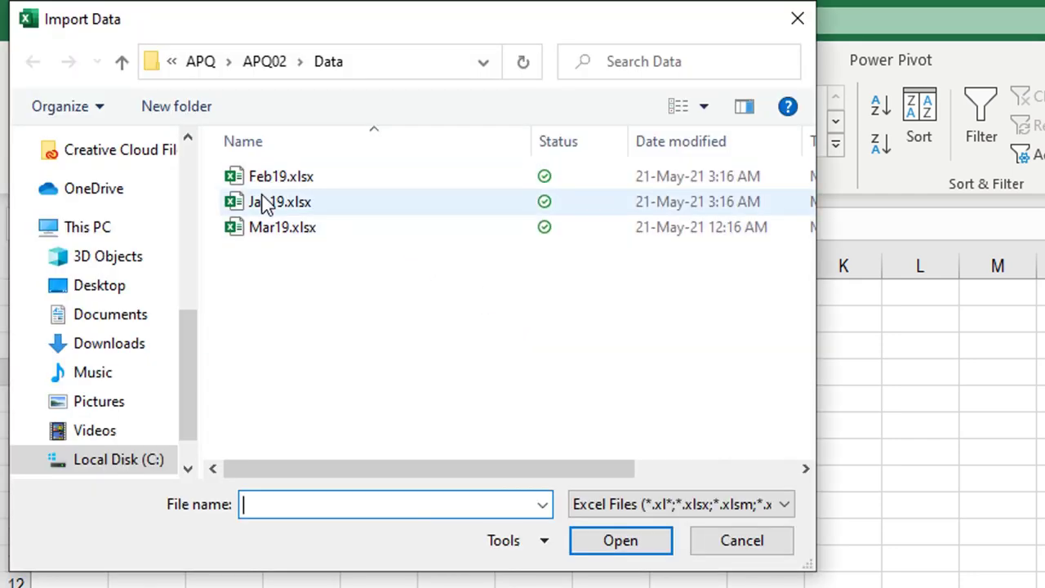
pyautogui.click(264, 203)
pyautogui.click(632, 549)
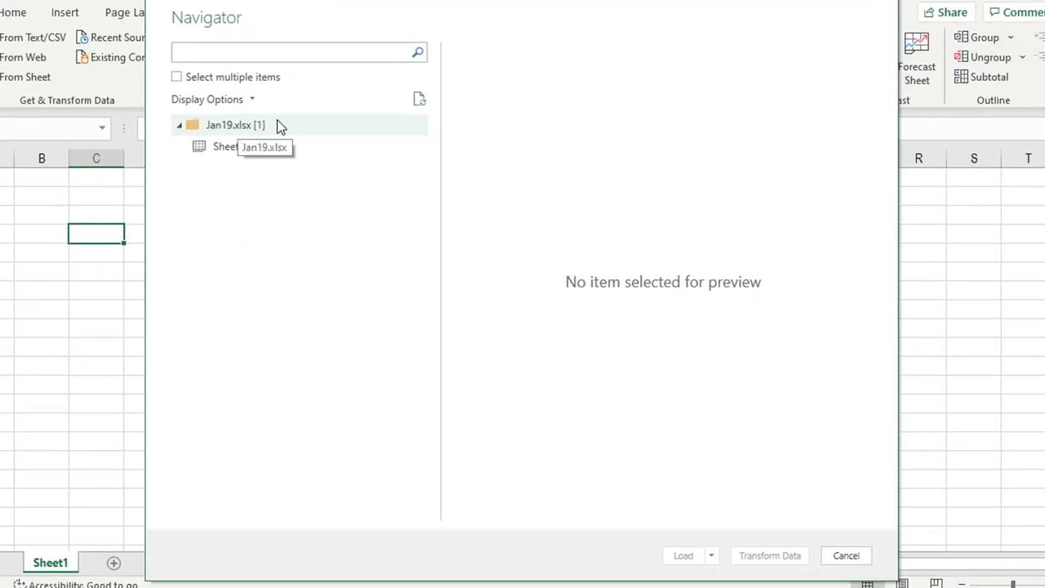
# Step: Preview Sheet1 of Jan19.xlsx and load it into the Power Query Editor
pyautogui.click(235, 153)
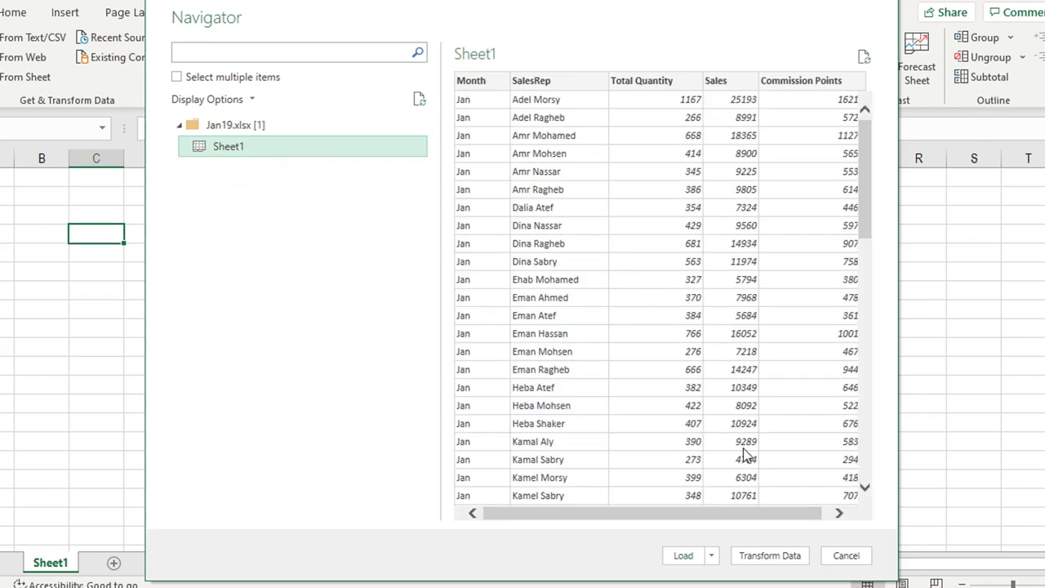
pyautogui.click(791, 557)
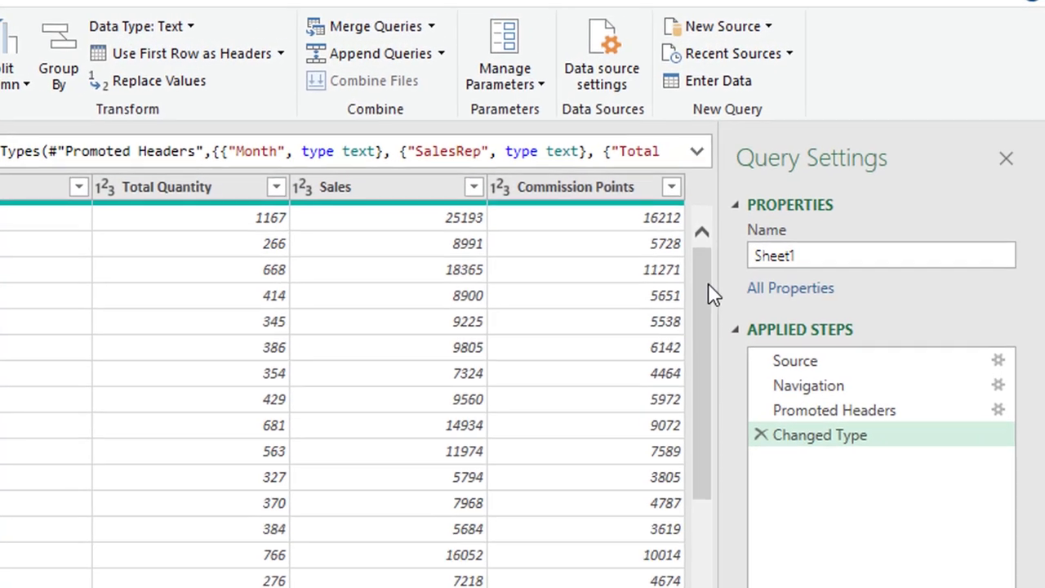
# Step: Rename the Sheet1 query to CommissionReport
pyautogui.moveTo(812, 254); pyautogui.dragTo(743, 257)
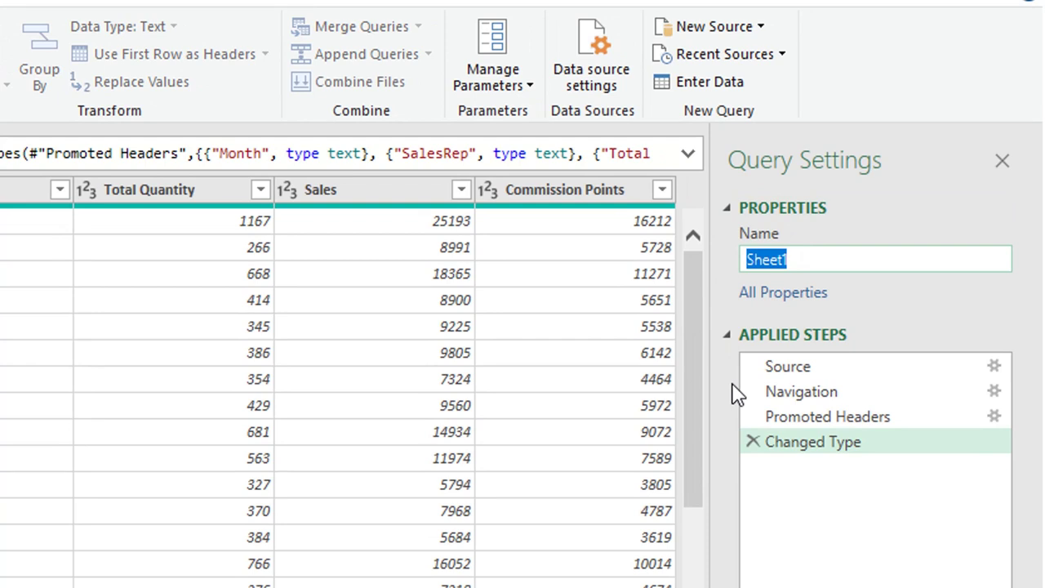
pyautogui.write('CommissionReport')
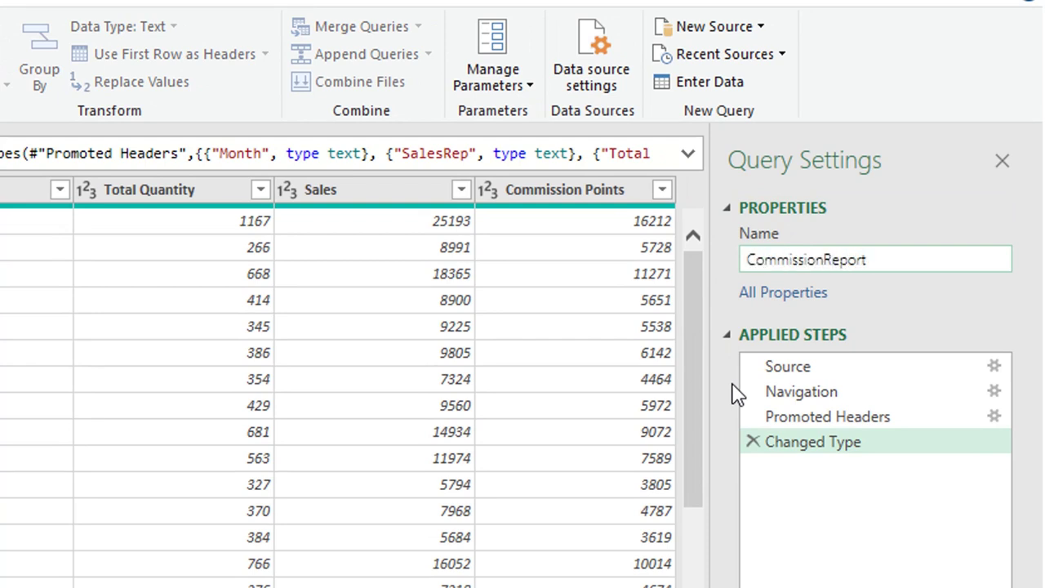
pyautogui.press('Return')
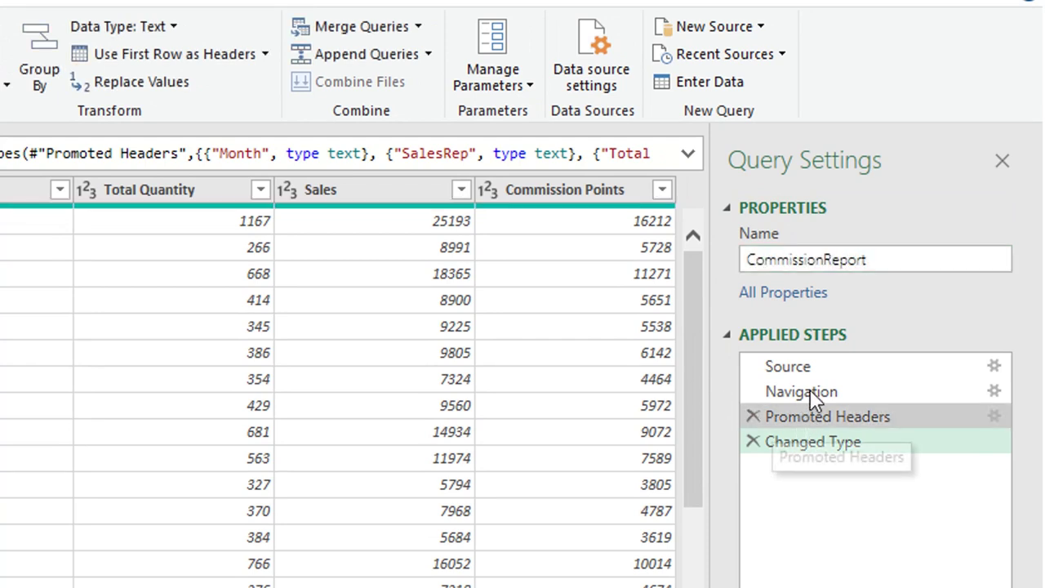
# Step: Review the Source, Navigation and promoted-header steps, then select the Commission Points column
pyautogui.click(796, 368)
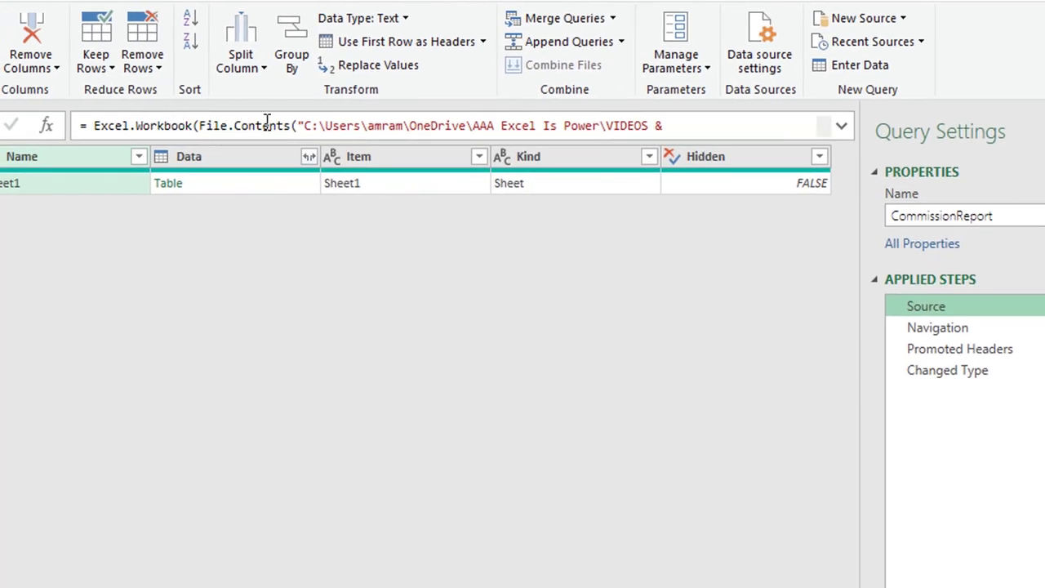
pyautogui.click(923, 331)
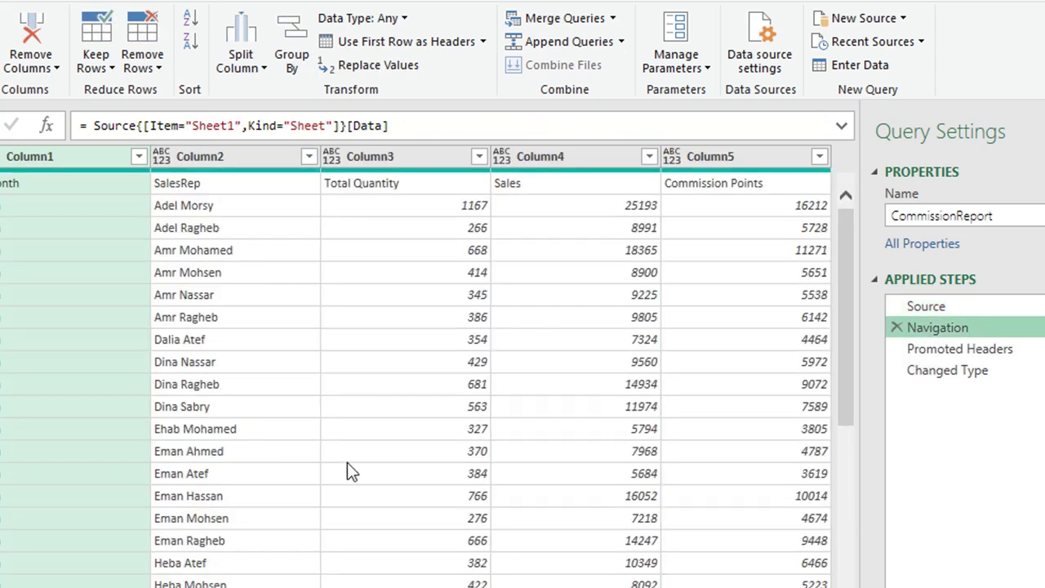
pyautogui.click(952, 349)
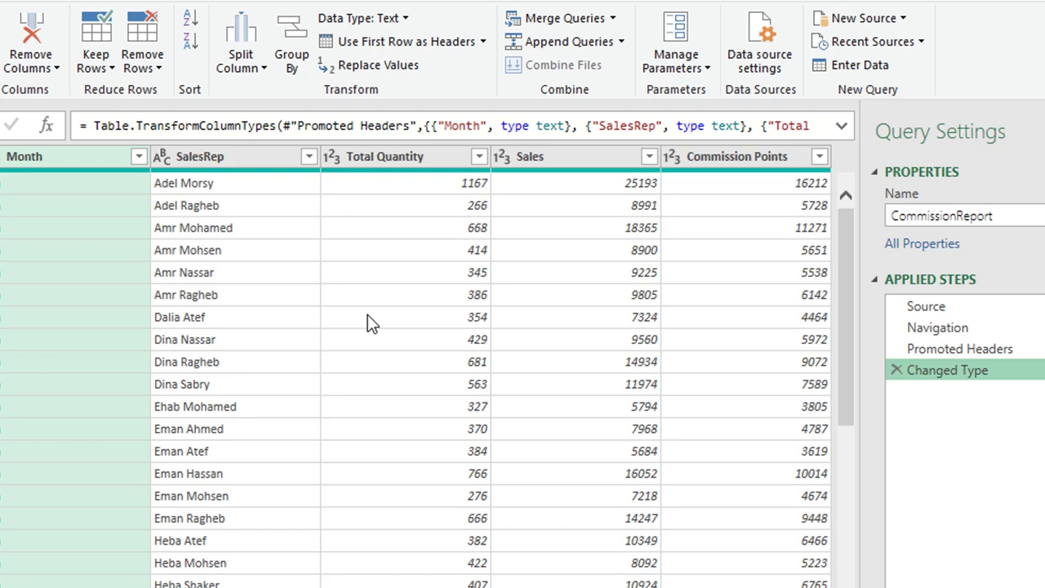
pyautogui.click(751, 156)
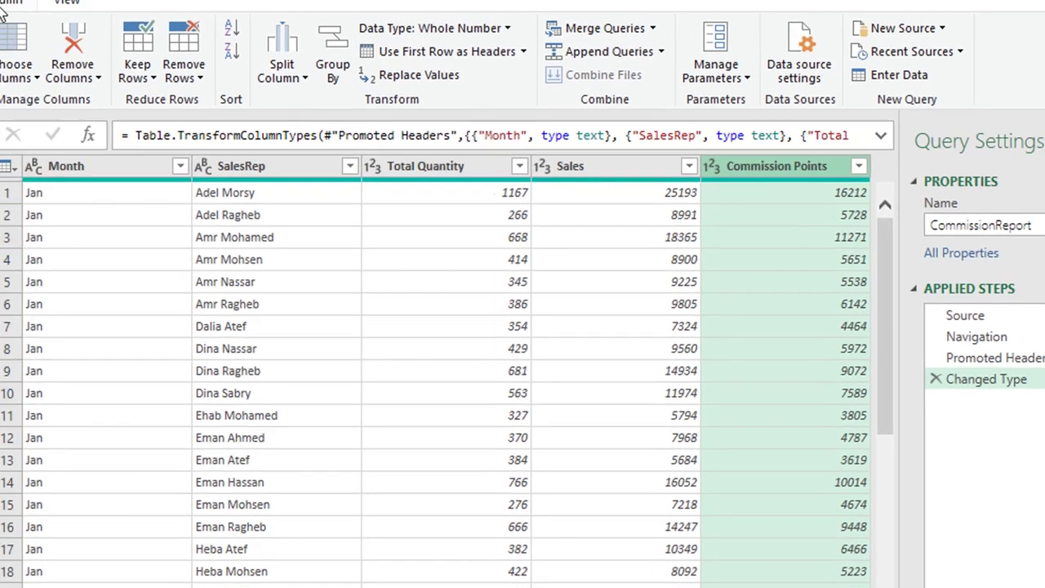
pyautogui.click(136, 31)
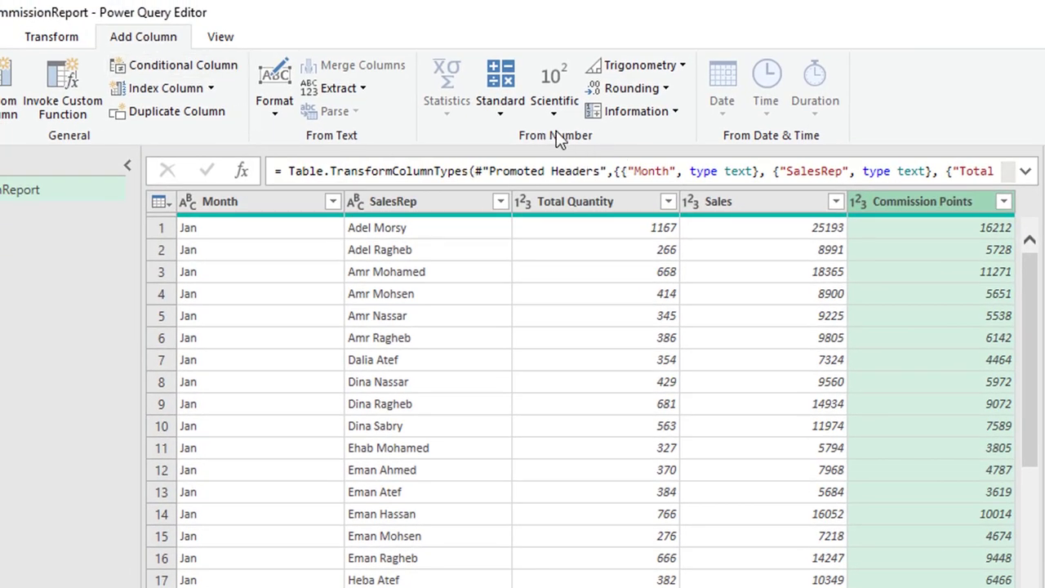
# Step: Add a Multiplication column equal to Commission Points multiplied by 0.5
pyautogui.click(505, 111)
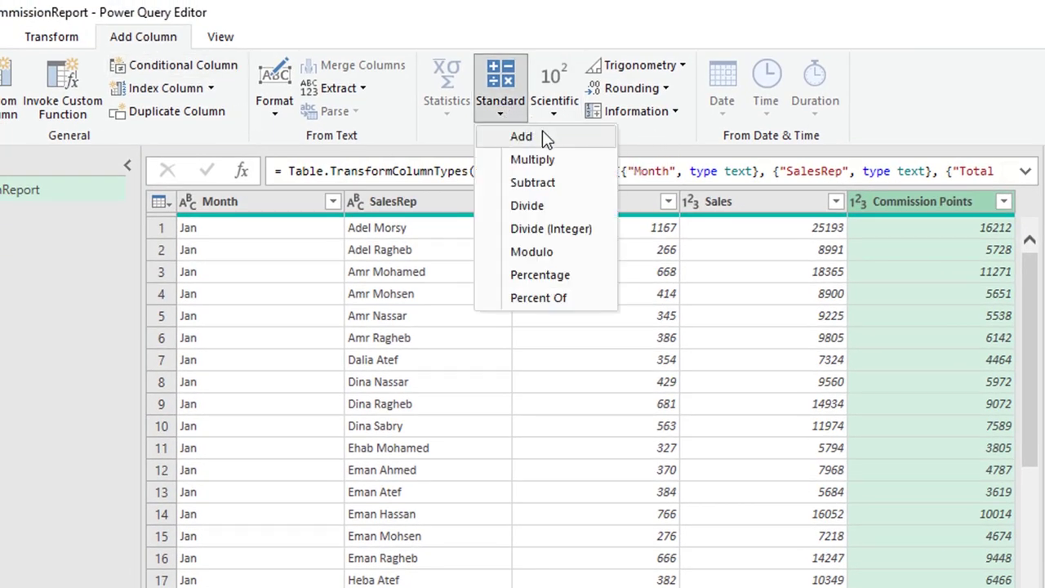
pyautogui.click(549, 159)
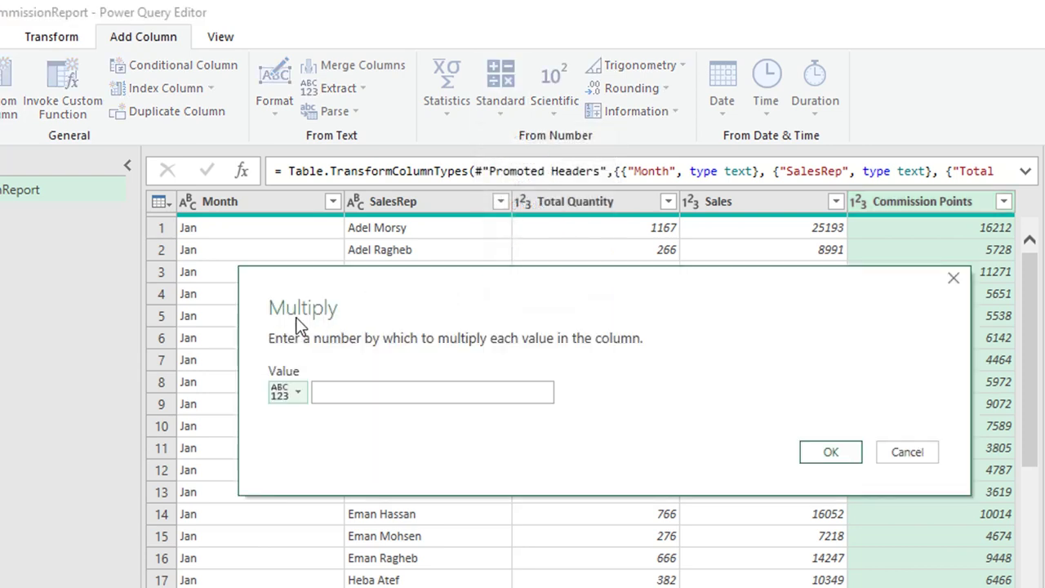
pyautogui.click(361, 399)
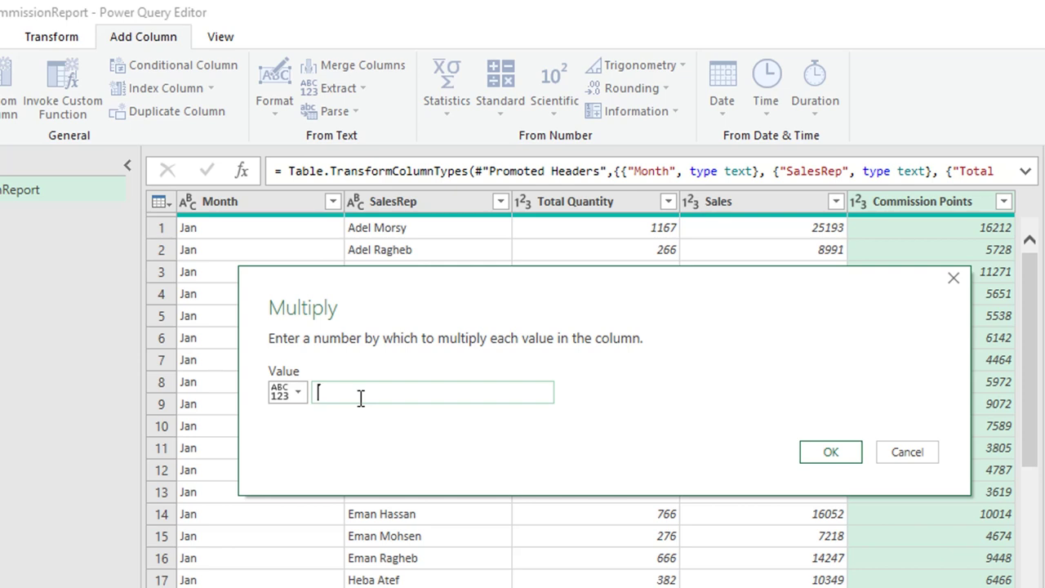
pyautogui.write('0.5')
pyautogui.click(831, 451)
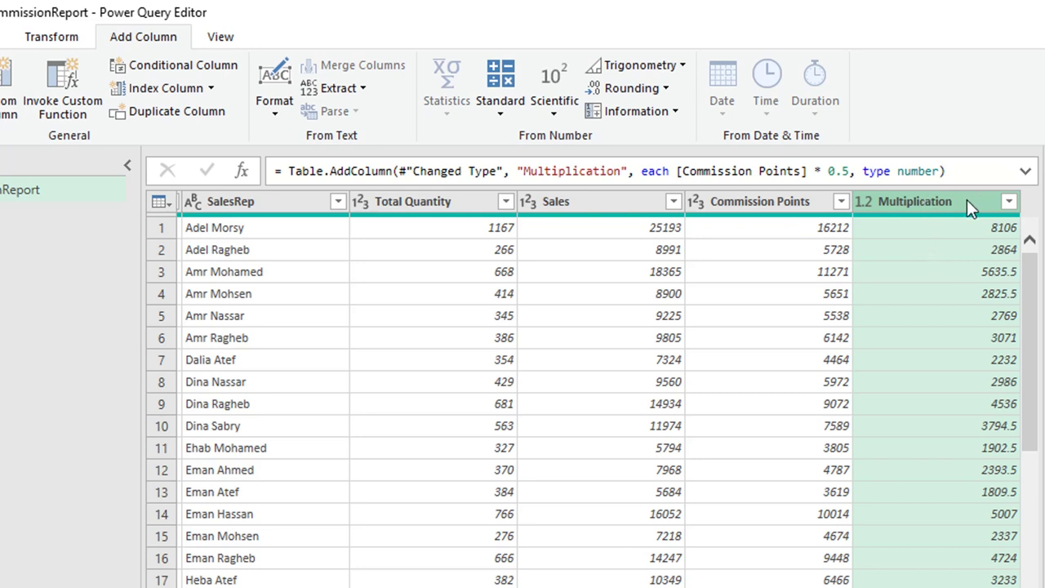
# Step: Rename the Multiplication column to CommissionValue by editing its name in the formula bar
pyautogui.doubleClick(925, 204)
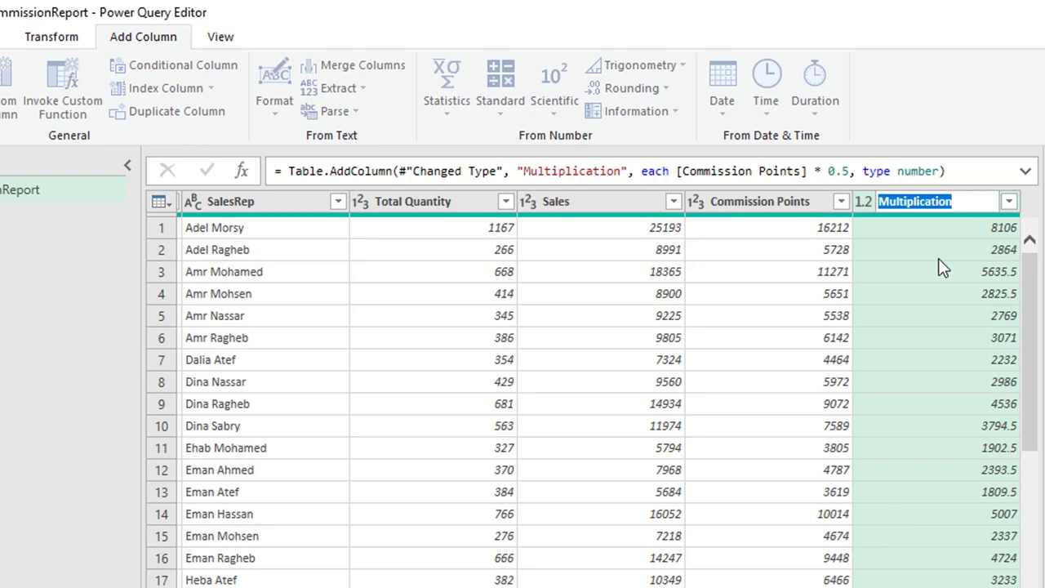
pyautogui.press('Return')
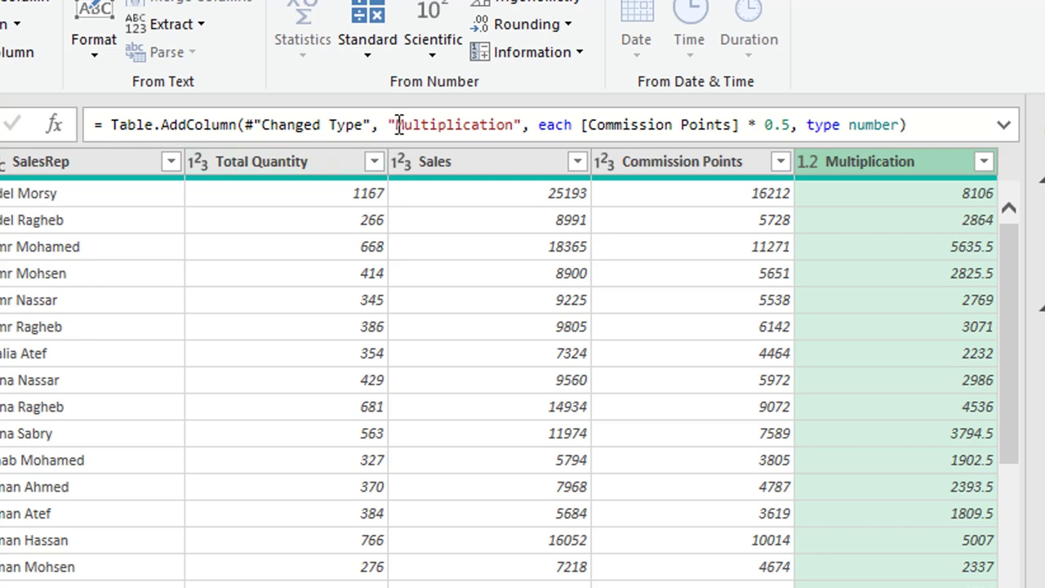
pyautogui.moveTo(397, 125); pyautogui.dragTo(513, 125)
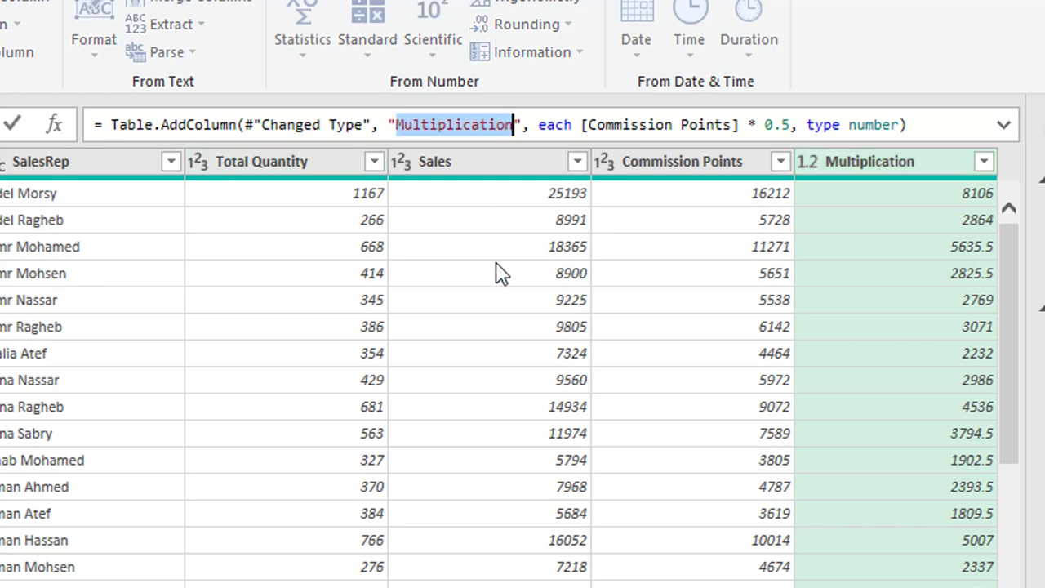
pyautogui.write('CommissionV')
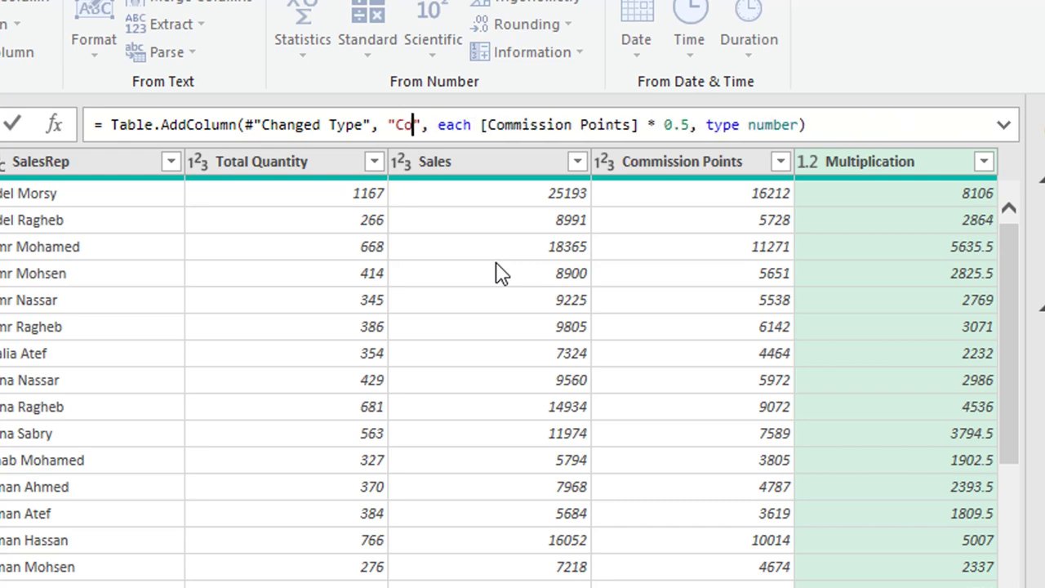
pyautogui.write('alue')
pyautogui.press('Return')
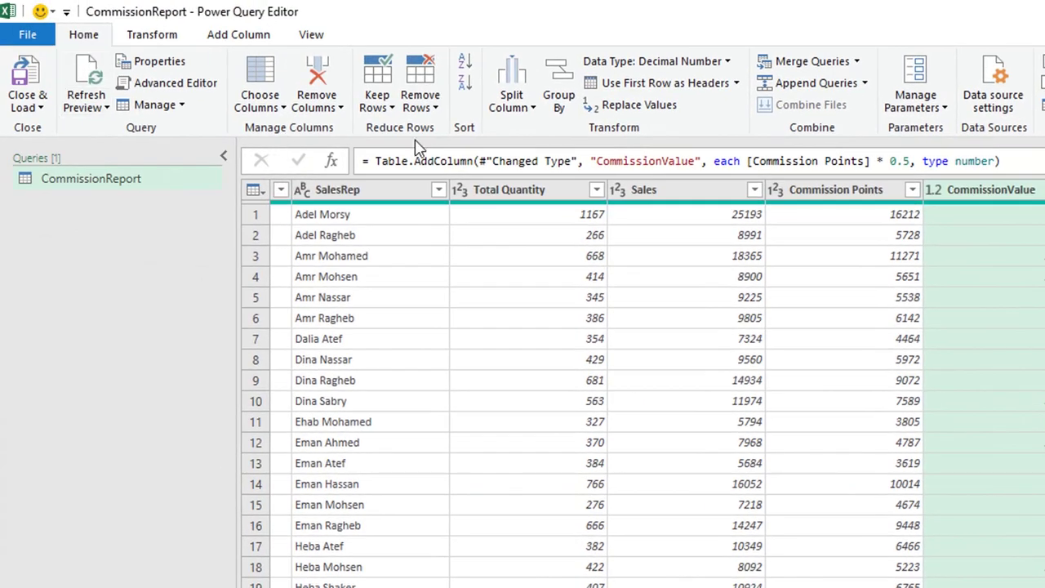
# Step: Create Decimal Number parameter ValuePerPoint, described 'the value per each comm point', current value 0.5
pyautogui.click(929, 104)
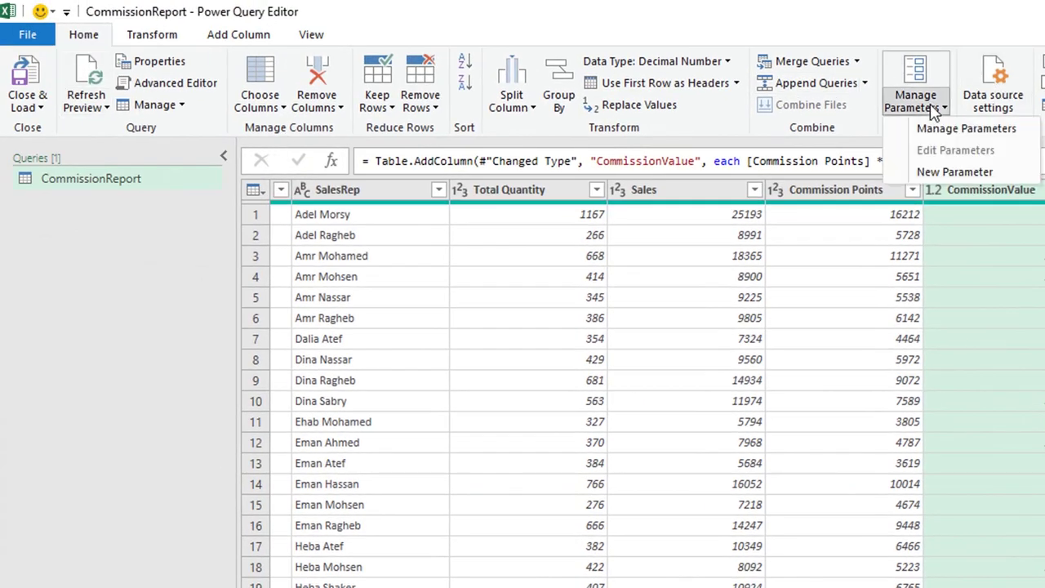
pyautogui.click(968, 174)
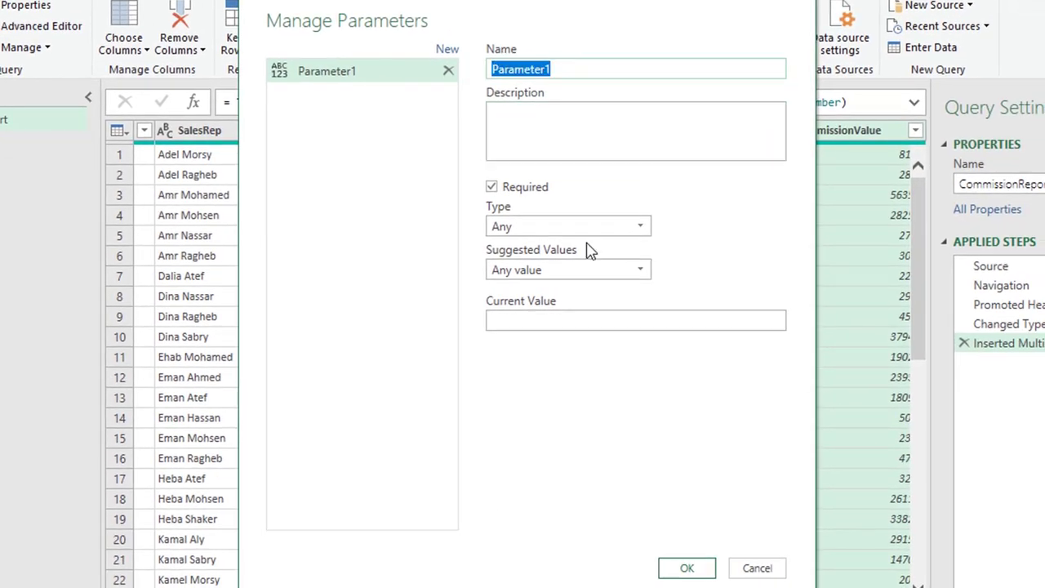
pyautogui.write('ValuePrerPoint')
pyautogui.click(548, 124)
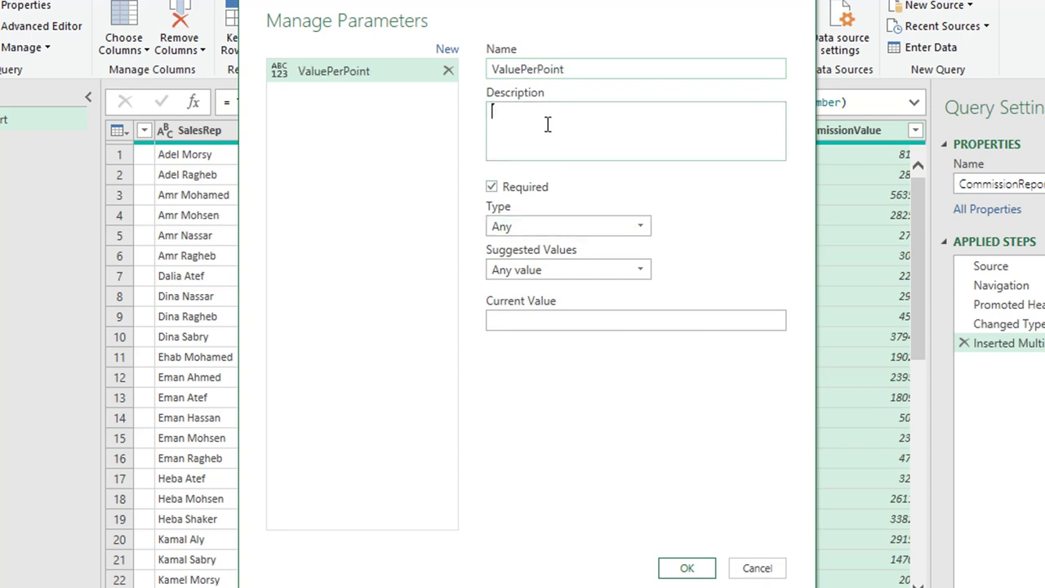
pyautogui.write('the v')
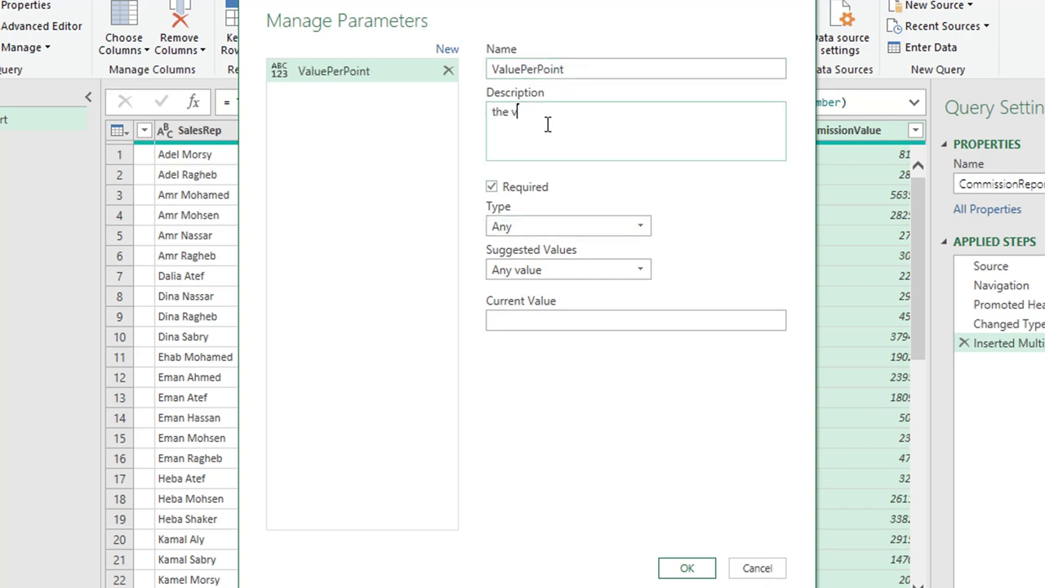
pyautogui.write('alue per each comm point')
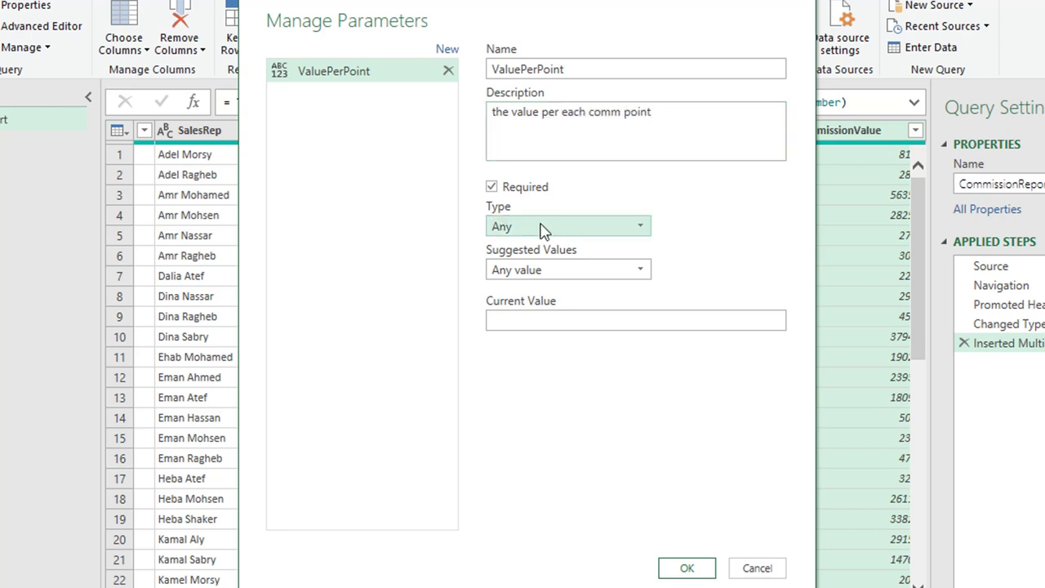
pyautogui.click(640, 228)
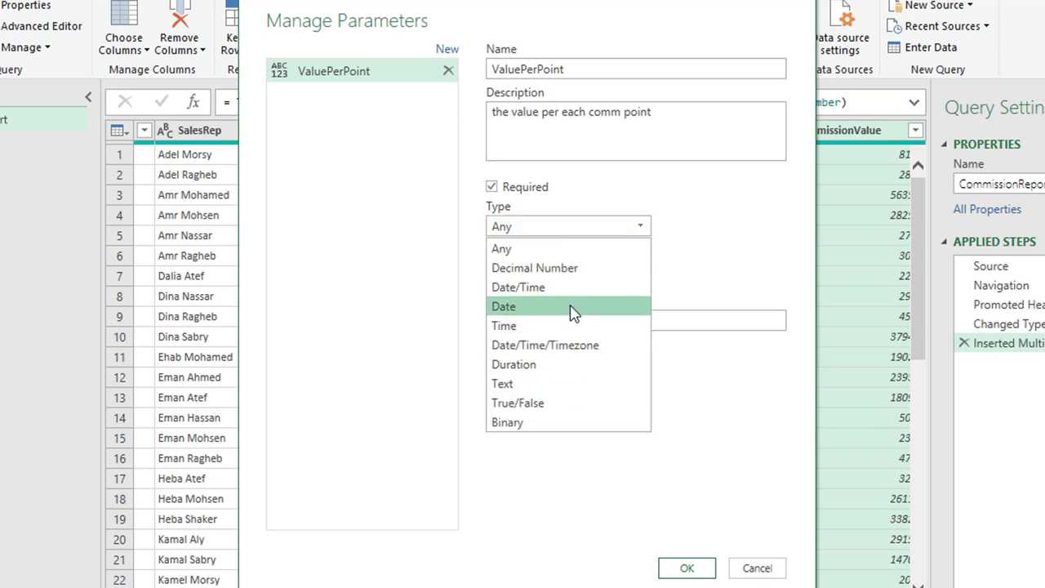
pyautogui.click(577, 268)
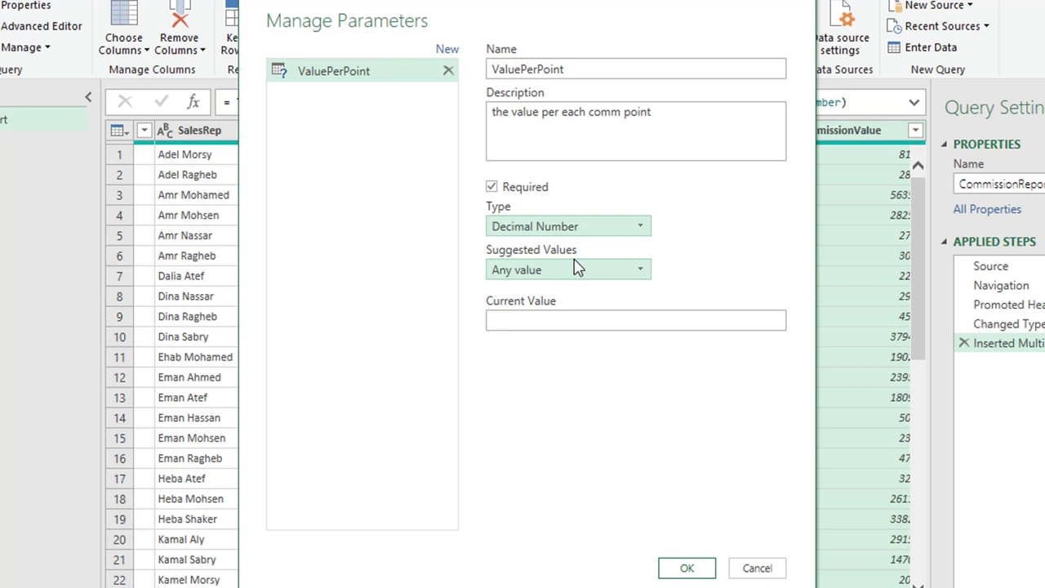
pyautogui.click(534, 319)
pyautogui.write('0.5')
pyautogui.press('Return')
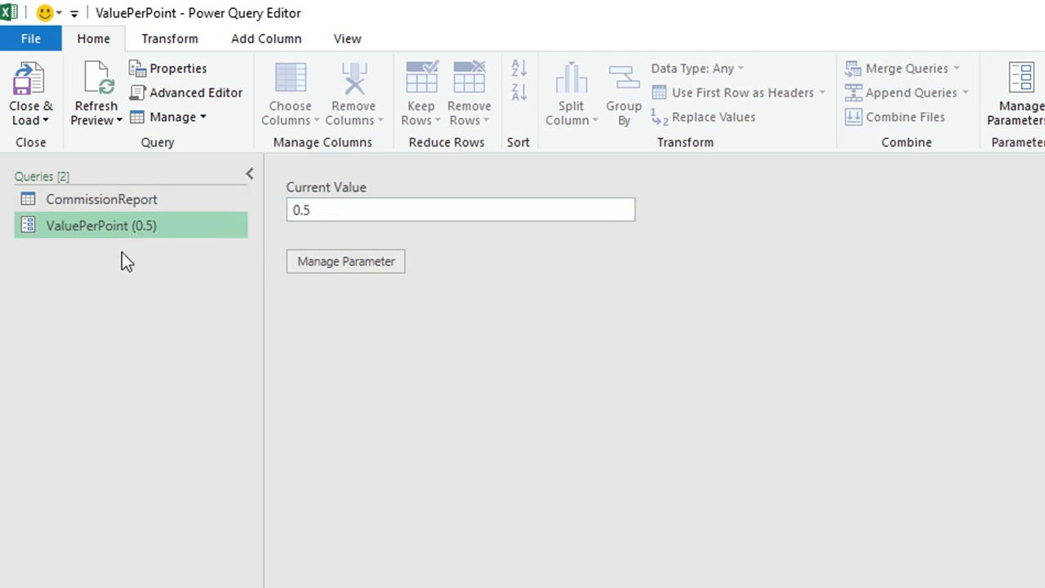
# Step: In CommissionReport, replace the hard-coded 0.5 in the CommissionValue formula with ValuePerPoint
pyautogui.click(126, 198)
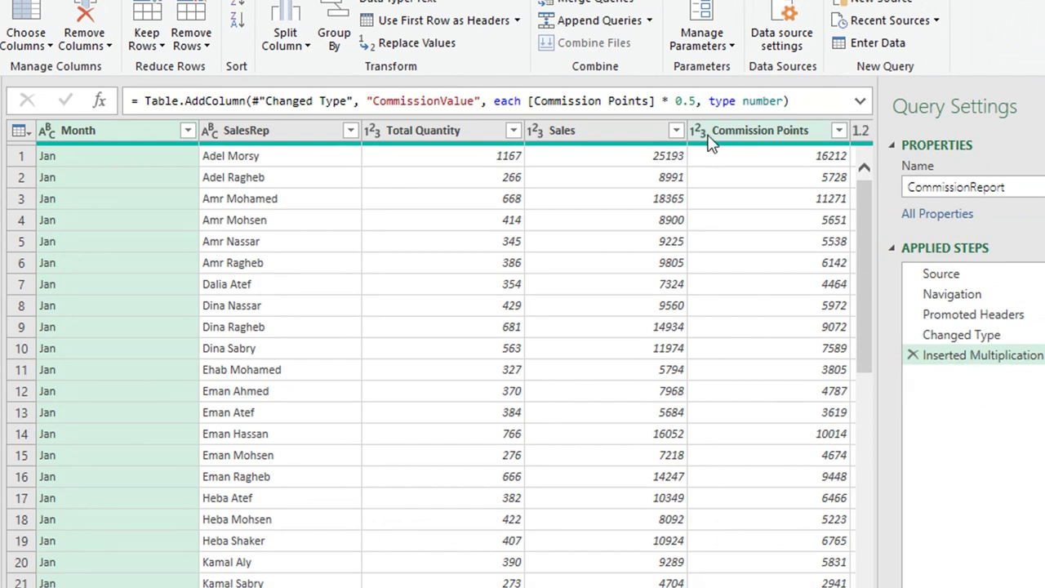
pyautogui.moveTo(674, 100); pyautogui.dragTo(699, 102)
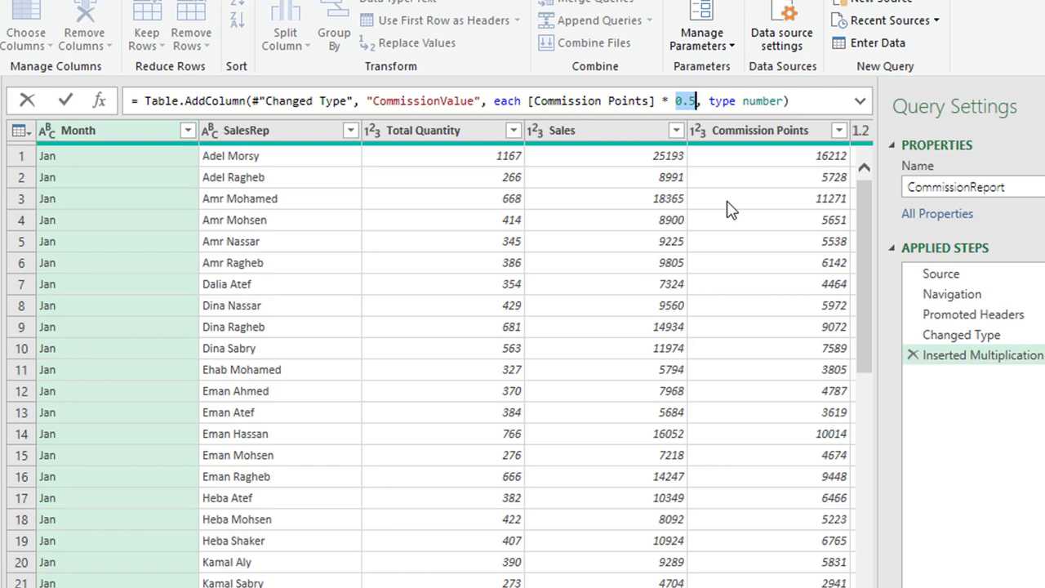
pyautogui.write('ValuePerPoint')
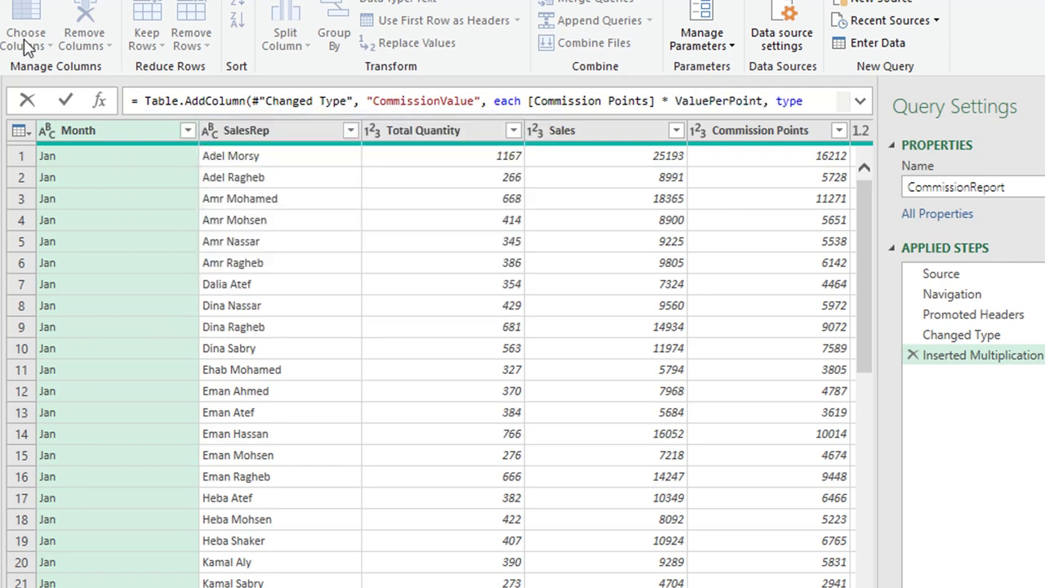
pyautogui.click(69, 100)
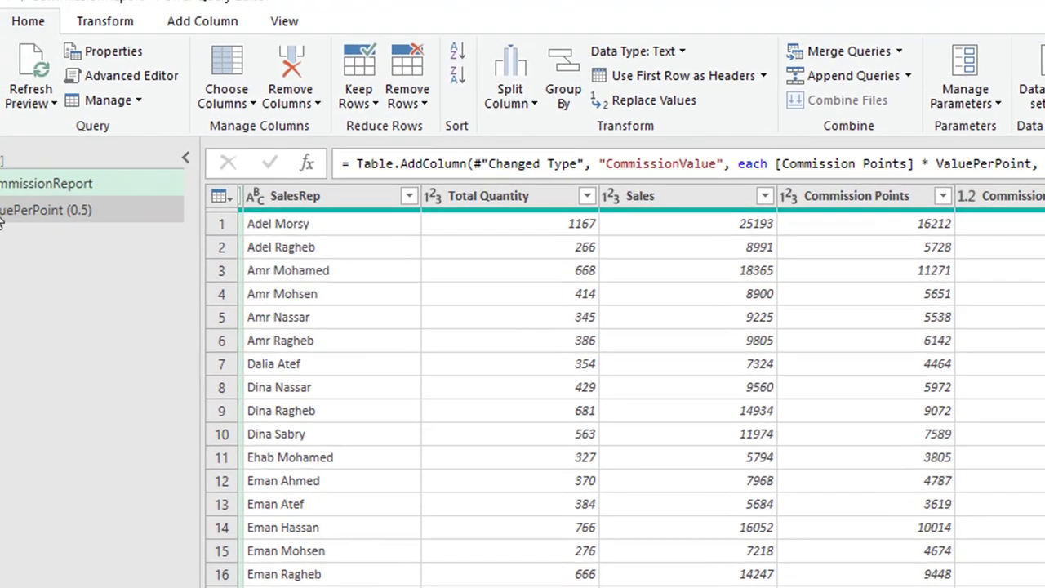
# Step: Change ValuePerPoint's current value from 0.5 to 1, check CommissionReport, then reopen the parameter's settings
pyautogui.click(60, 235)
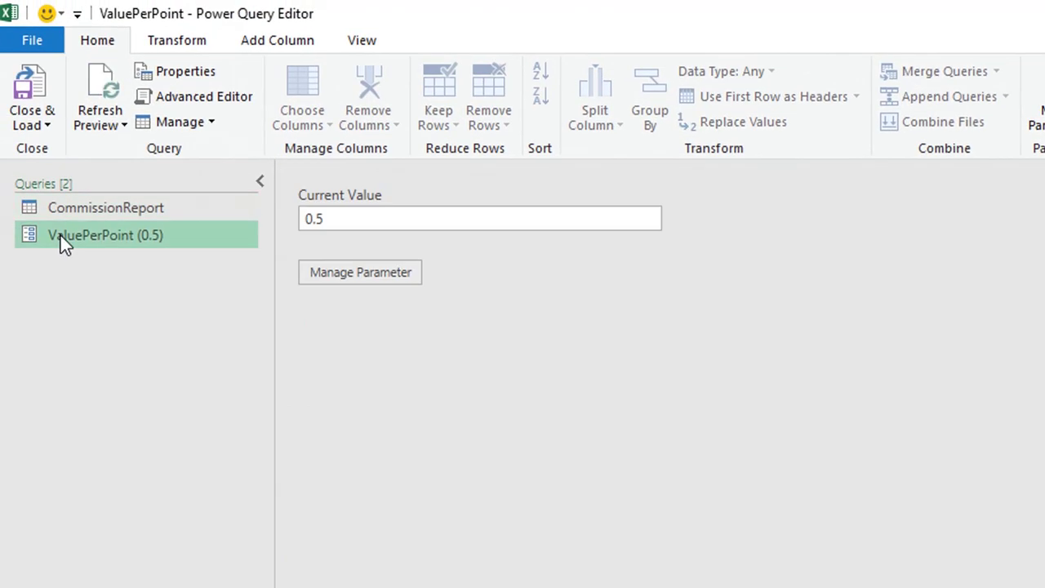
pyautogui.moveTo(466, 216); pyautogui.dragTo(301, 216)
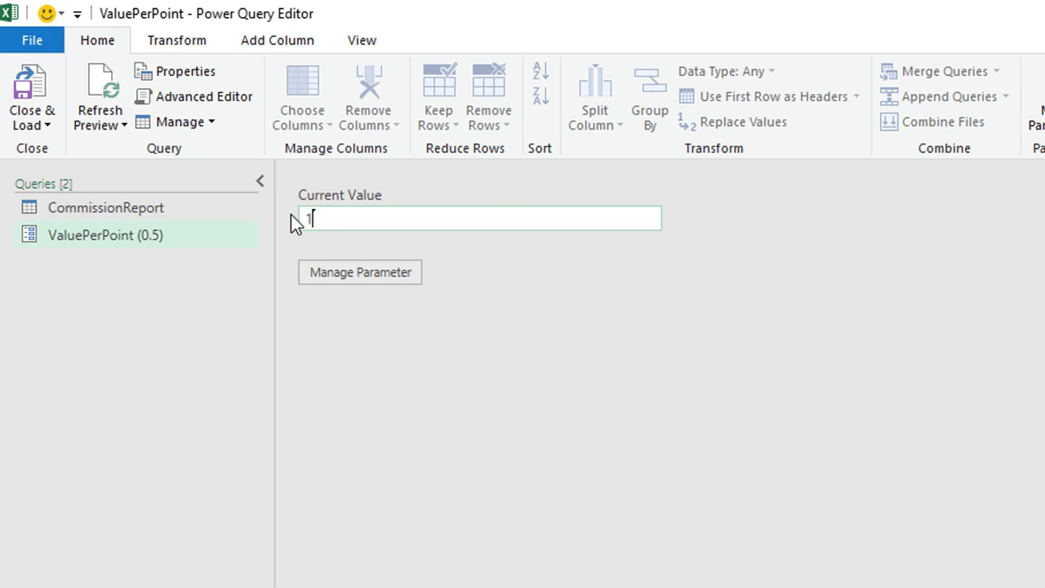
pyautogui.click(77, 205)
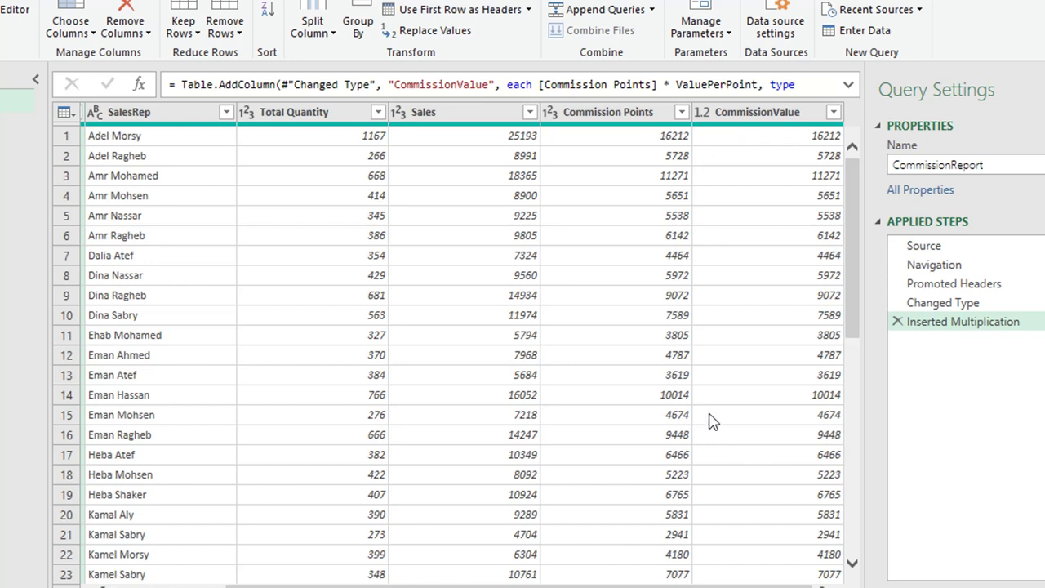
pyautogui.click(17, 124)
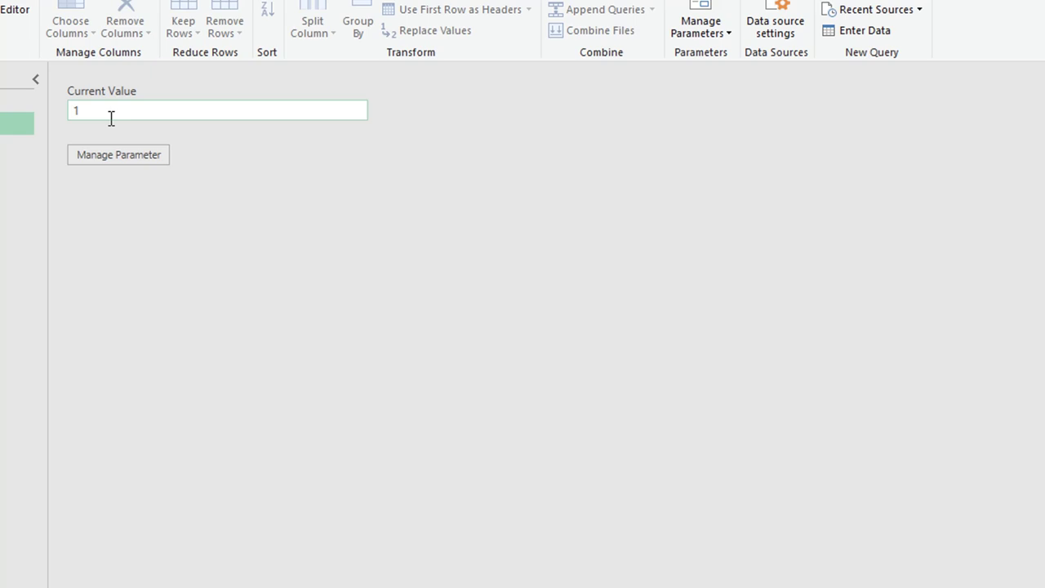
pyautogui.click(151, 156)
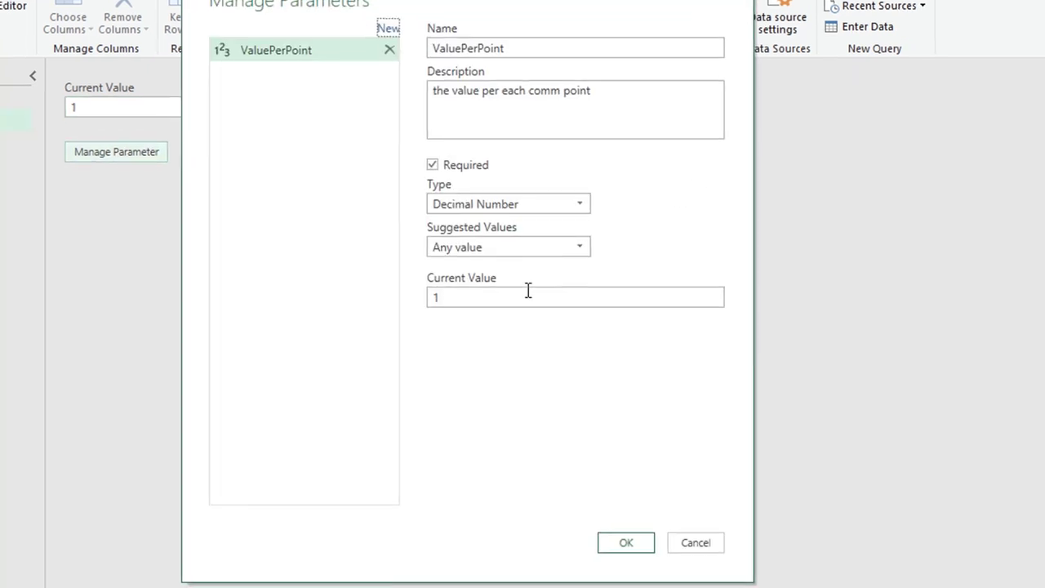
# Step: Make ValuePerPoint offer a list of suggested values: 0.5, 1.0 and 1.5
pyautogui.click(489, 247)
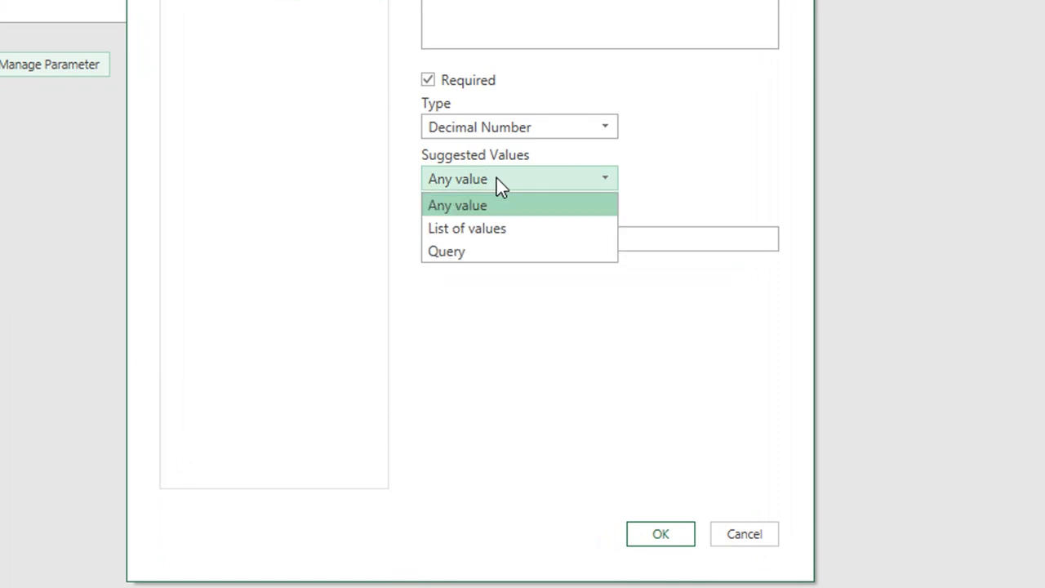
pyautogui.click(499, 228)
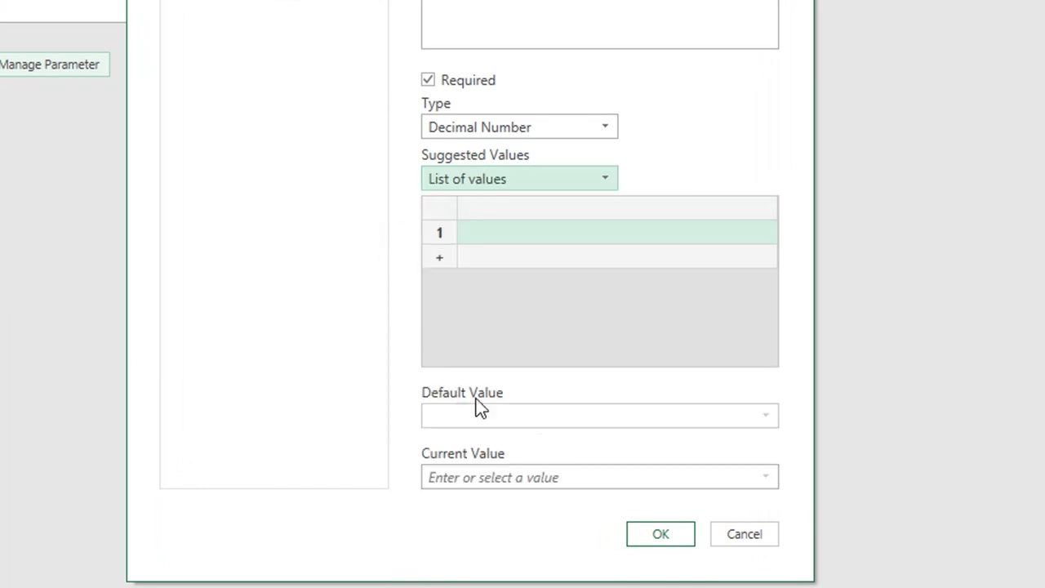
pyautogui.click(474, 237)
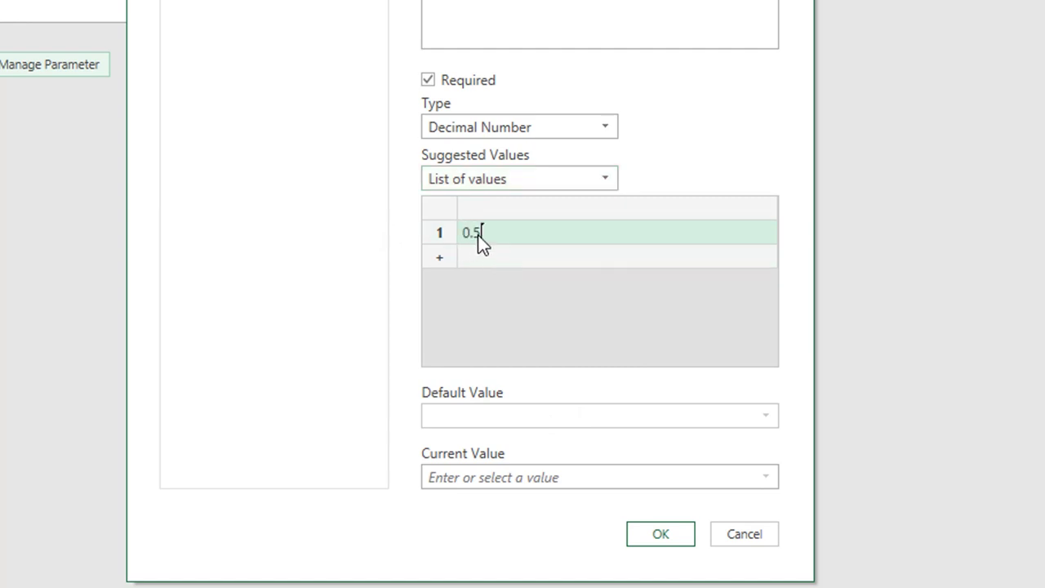
pyautogui.click(439, 258)
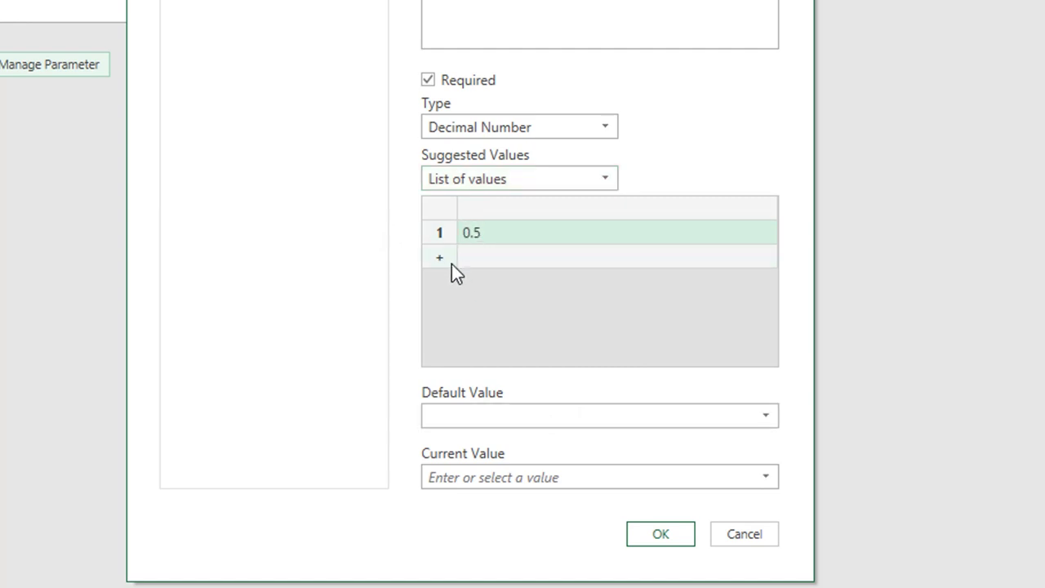
pyautogui.click(440, 256)
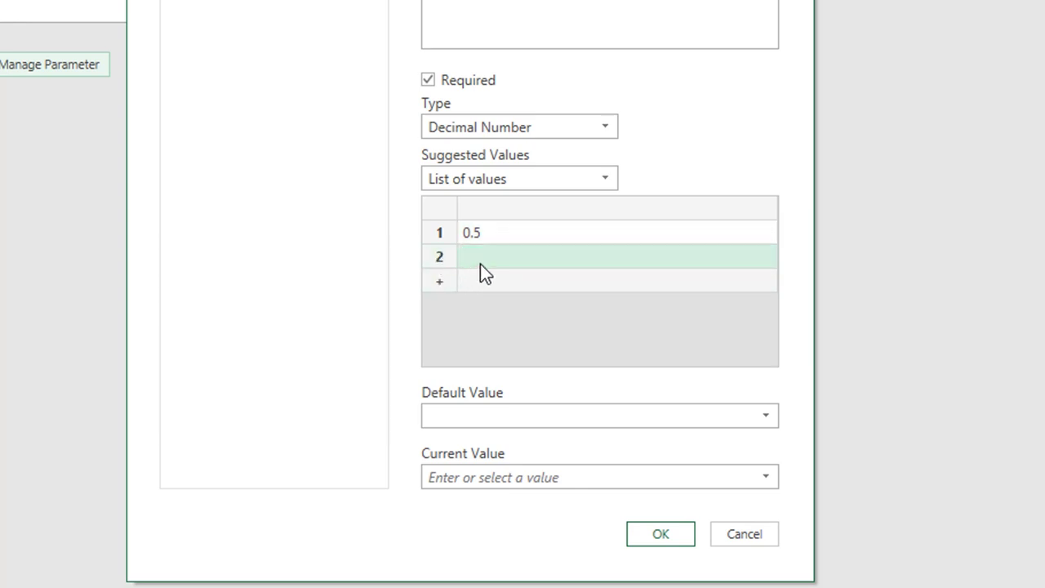
pyautogui.write('1.0')
pyautogui.click(444, 282)
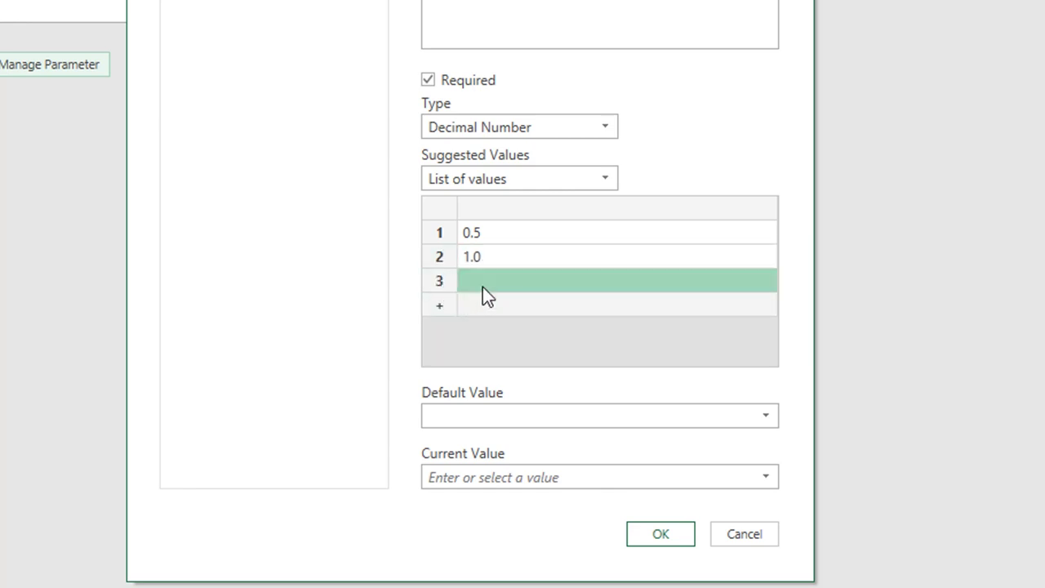
pyautogui.write('1.5')
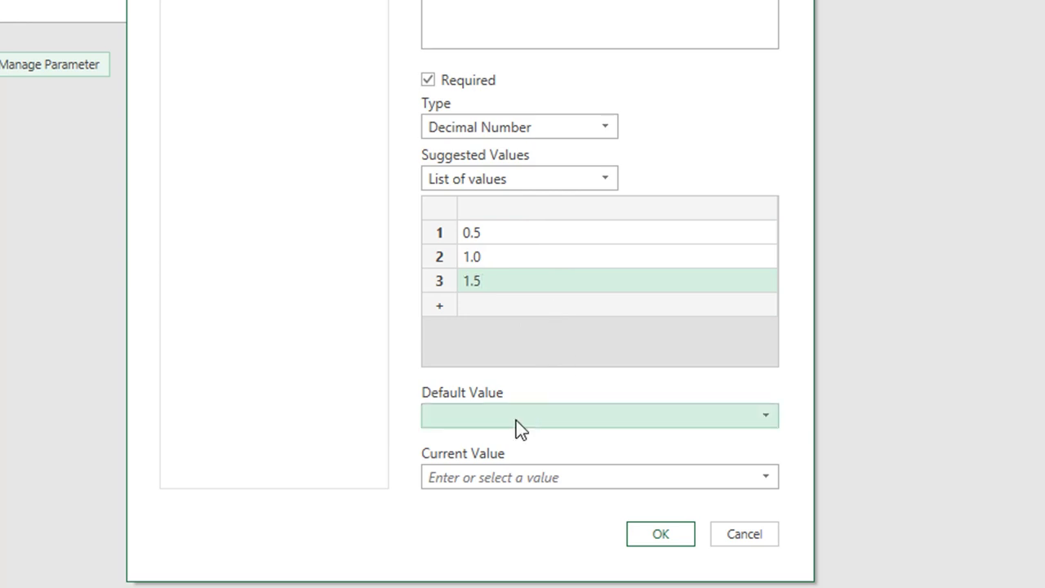
# Step: Set 0.5 as both the default and current value, and save the parameter
pyautogui.click(557, 414)
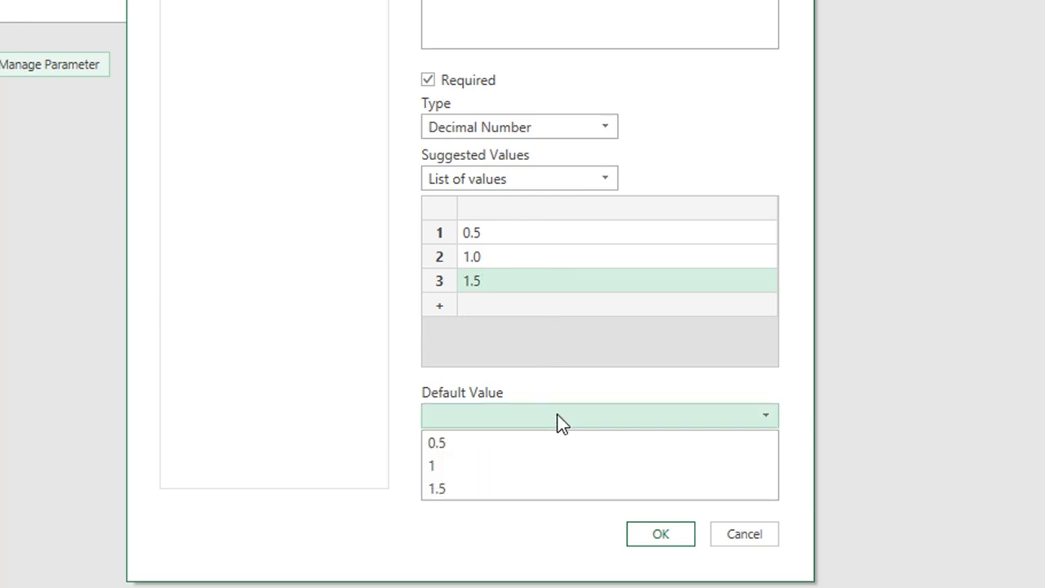
pyautogui.click(519, 442)
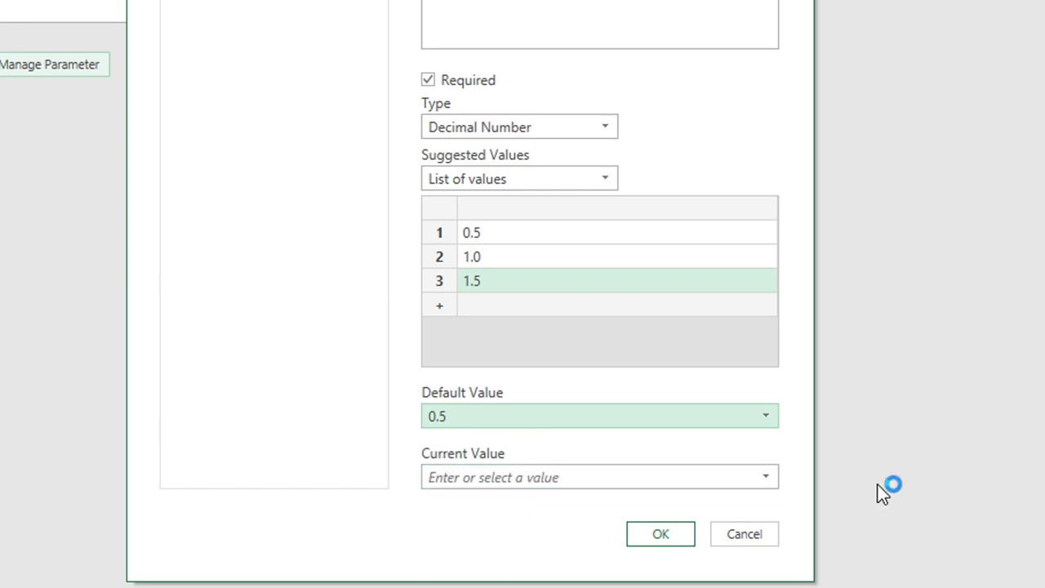
pyautogui.click(766, 478)
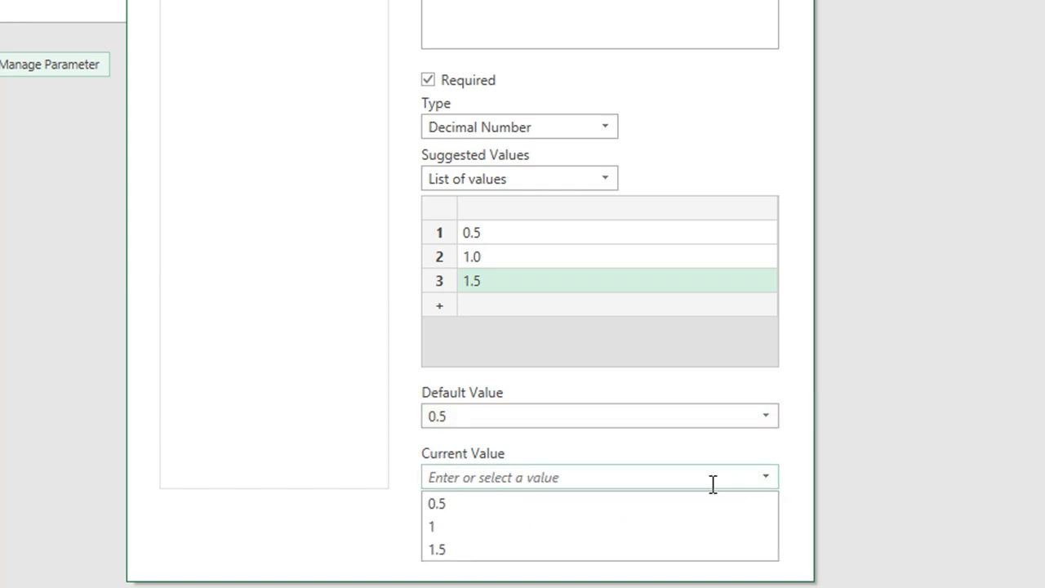
pyautogui.click(562, 504)
pyautogui.click(662, 535)
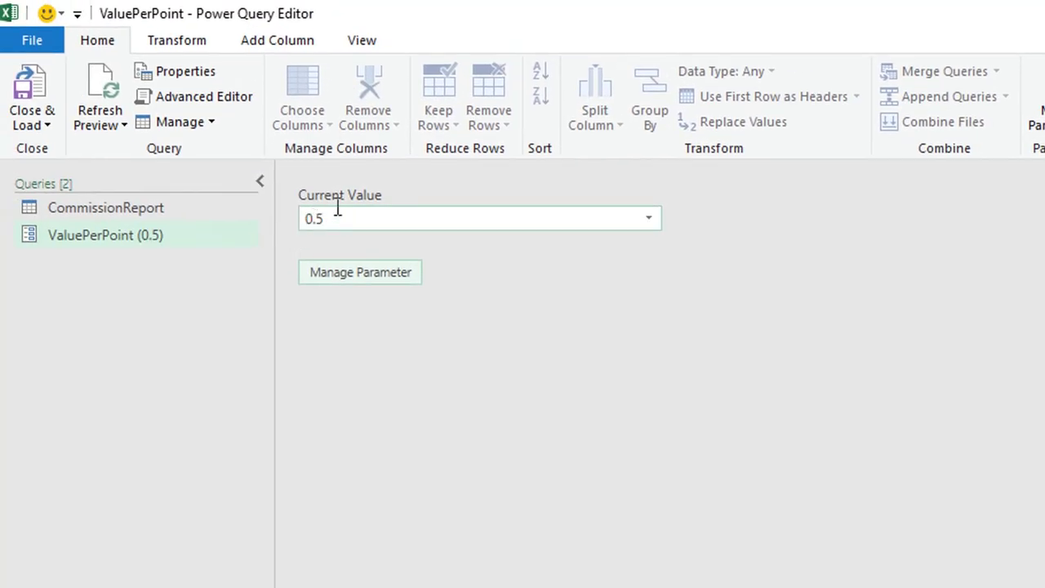
# Step: Change ValuePerPoint's current value to 1.5 and view the CommissionReport query again
pyautogui.click(650, 219)
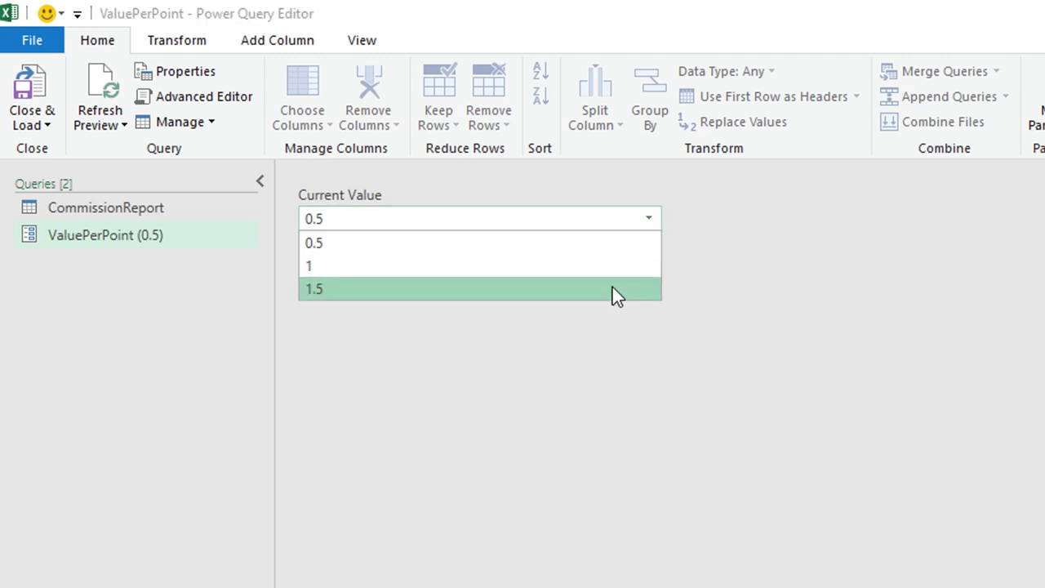
pyautogui.click(585, 242)
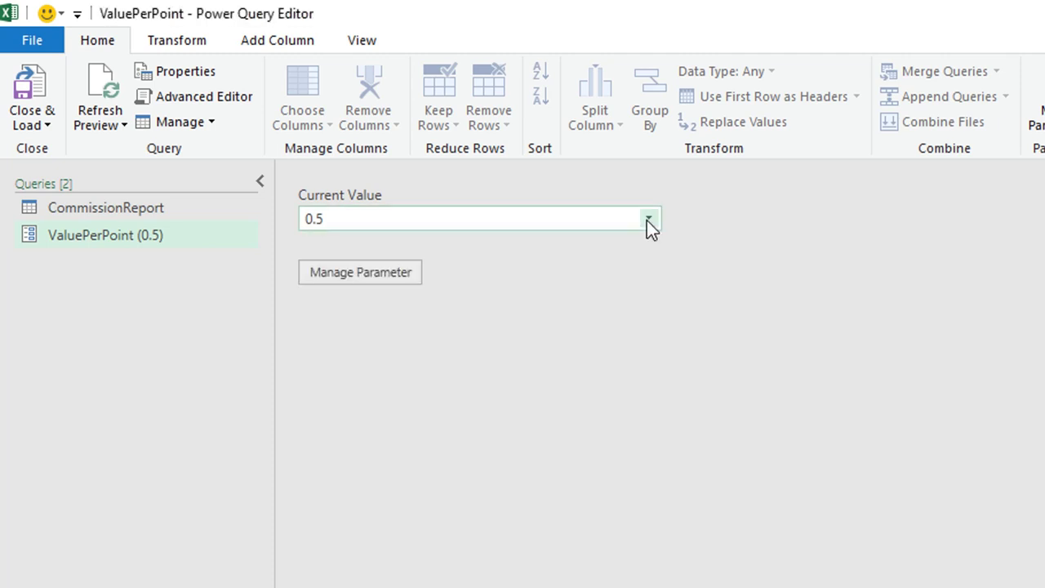
pyautogui.click(646, 221)
pyautogui.press('Escape')
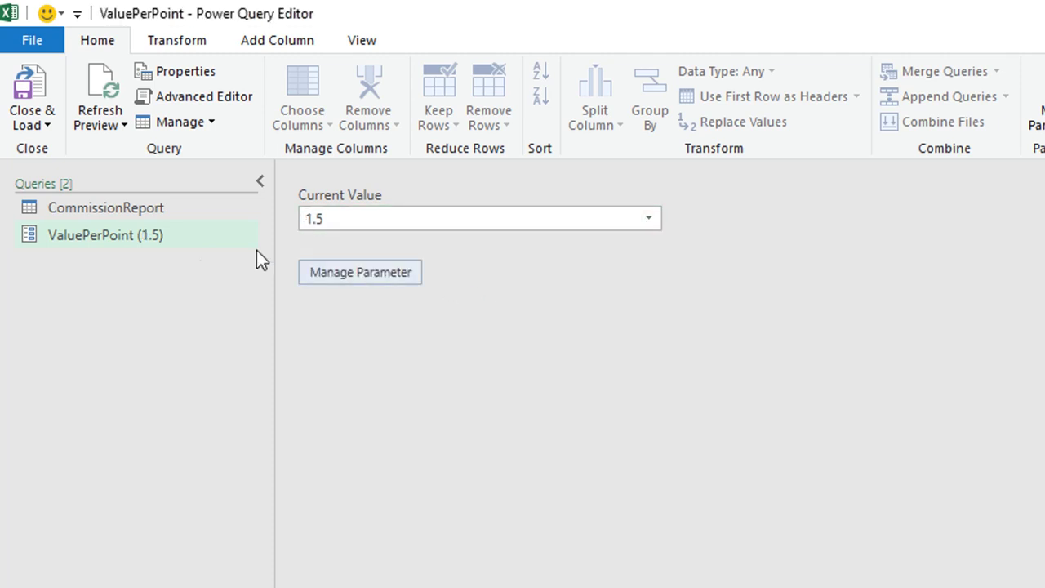
pyautogui.click(118, 210)
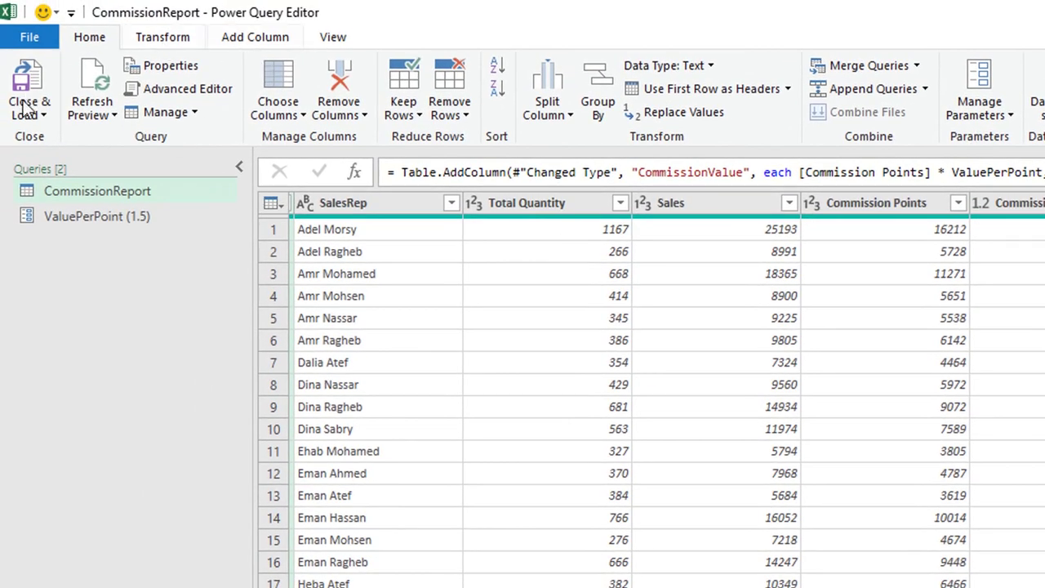
# Step: Load CommissionReport as a table into the existing worksheet starting at cell A3
pyautogui.click(26, 113)
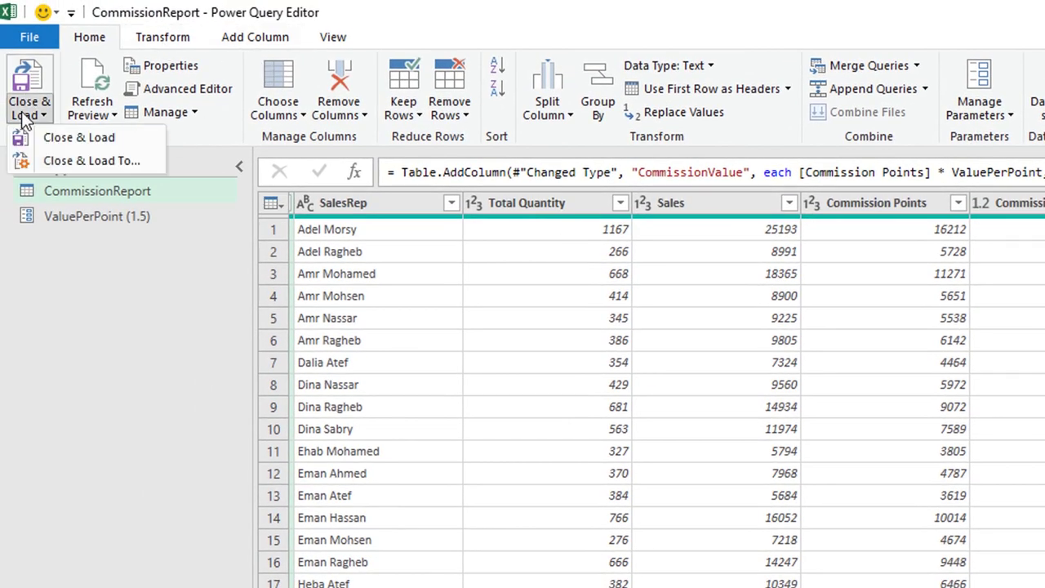
pyautogui.click(67, 164)
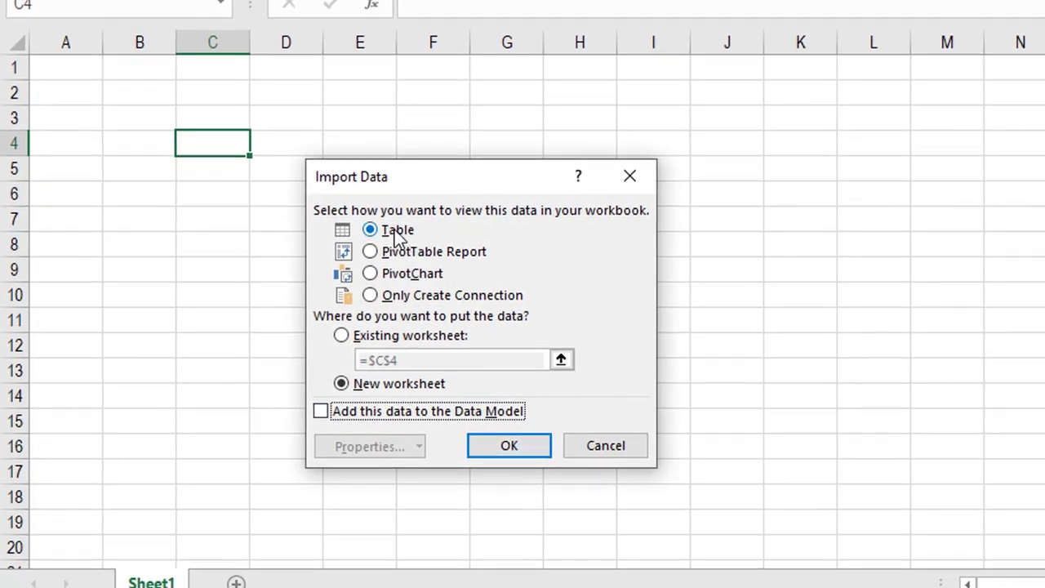
pyautogui.click(384, 337)
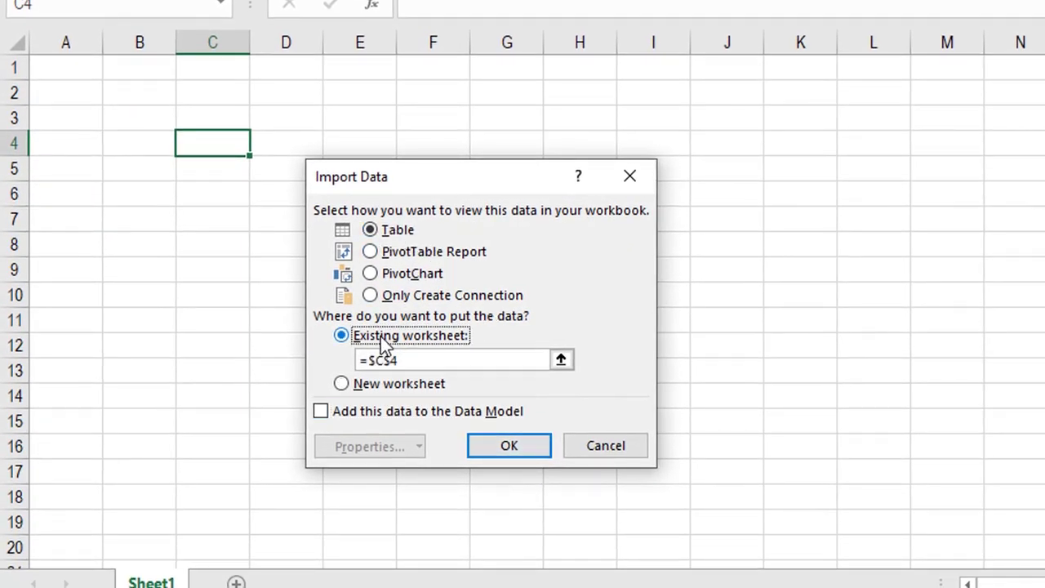
pyautogui.click(79, 119)
pyautogui.click(509, 449)
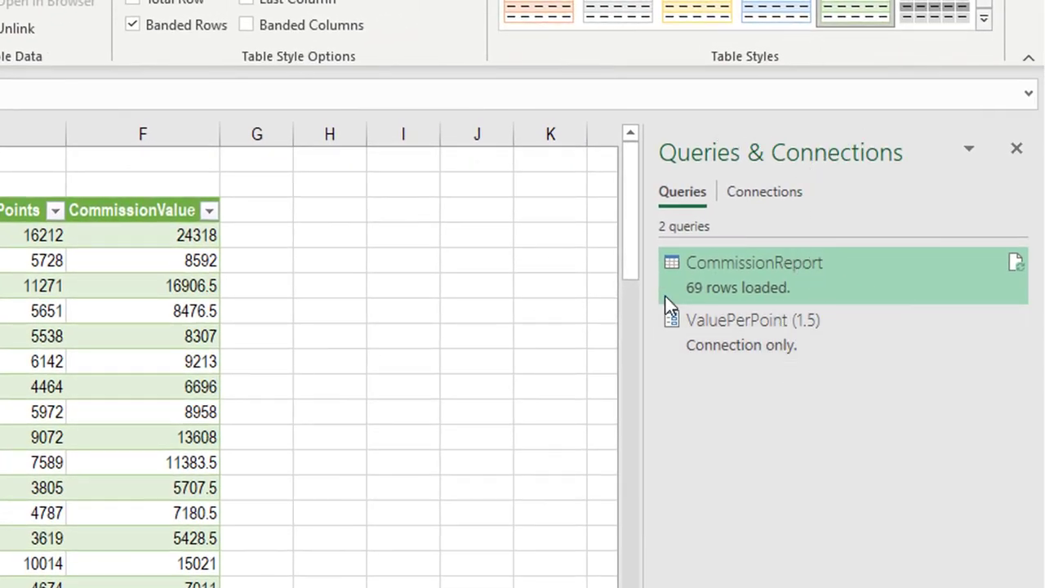
pyautogui.moveTo(842, 335)
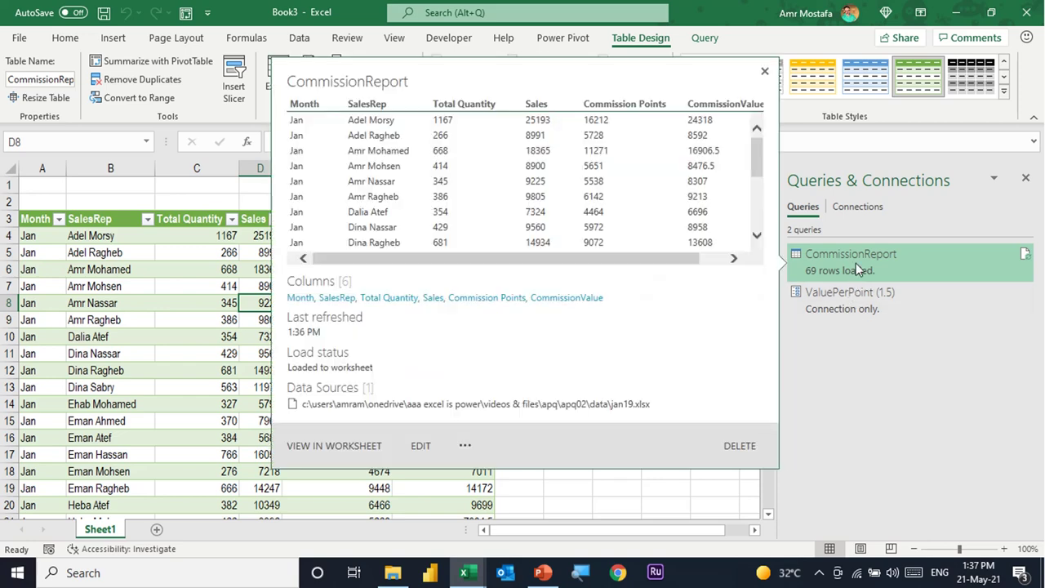
# Step: Edit CommissionReport and select the hard-coded Jan19.xlsx path in its Source step formula
pyautogui.click(856, 263)
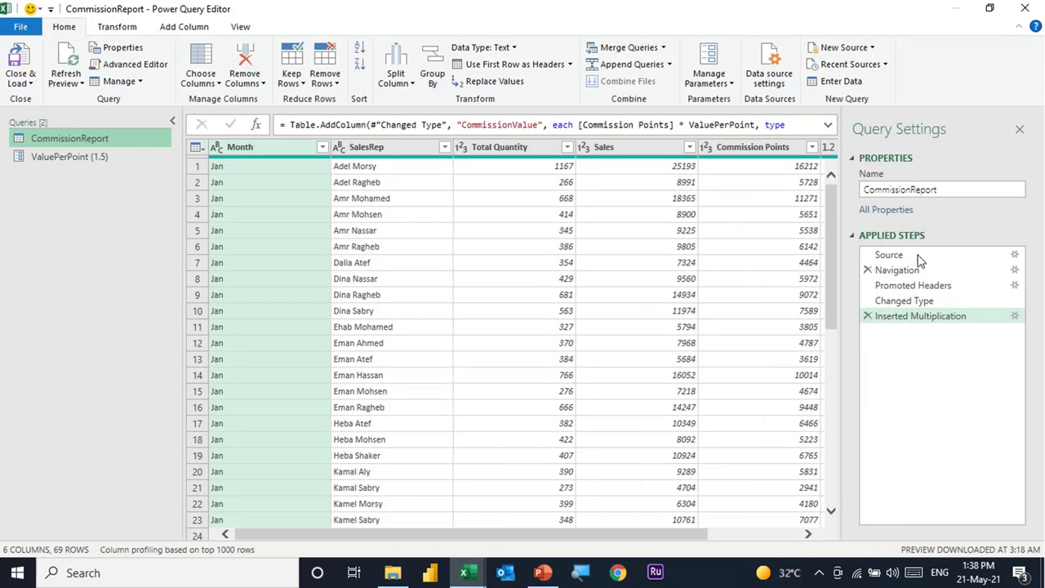
pyautogui.click(911, 253)
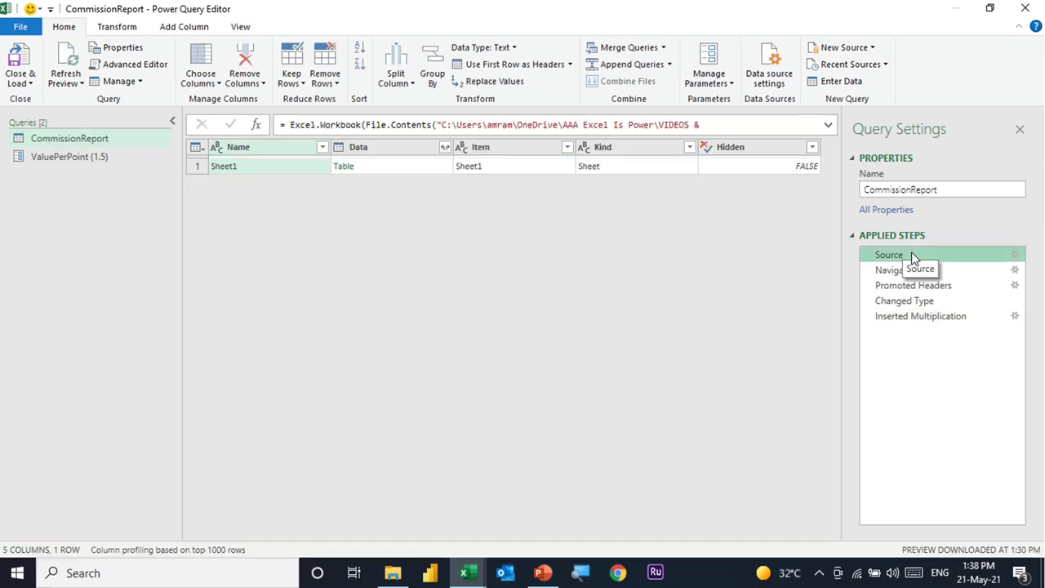
pyautogui.click(1033, 193)
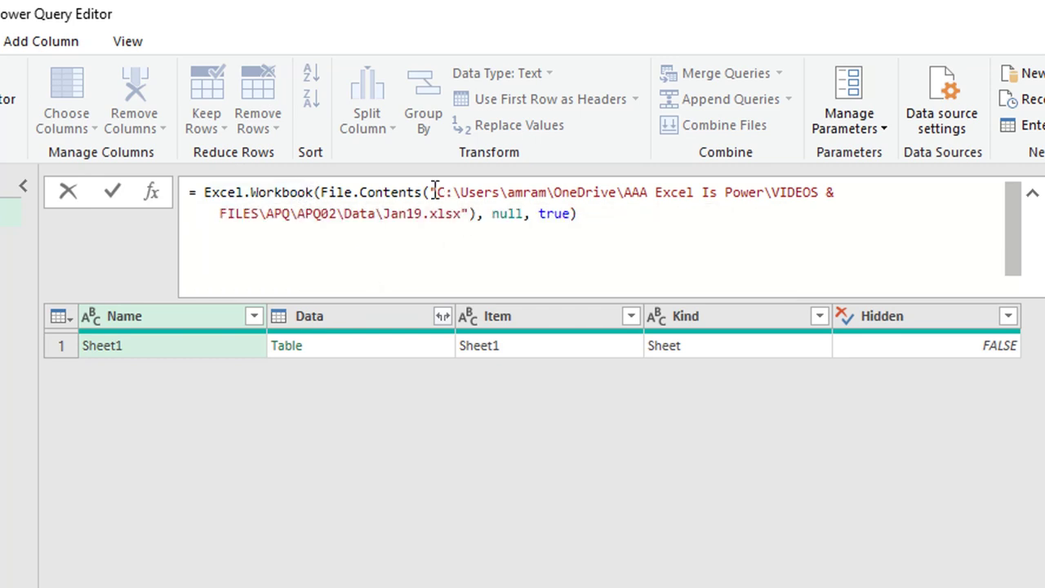
pyautogui.moveTo(436, 193); pyautogui.dragTo(467, 213)
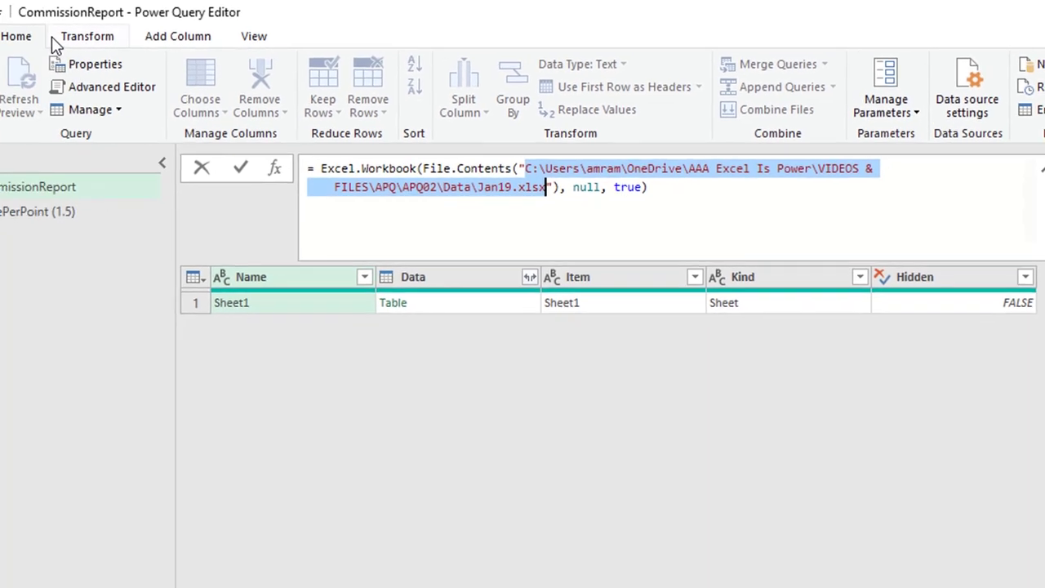
pyautogui.click(902, 100)
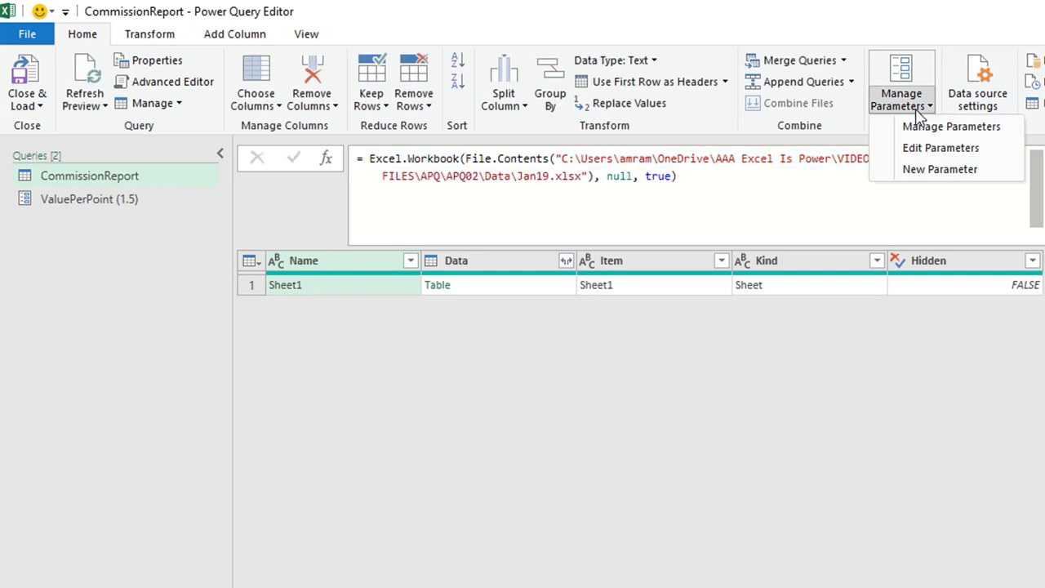
# Step: Create a new Text parameter named FilePath
pyautogui.click(939, 170)
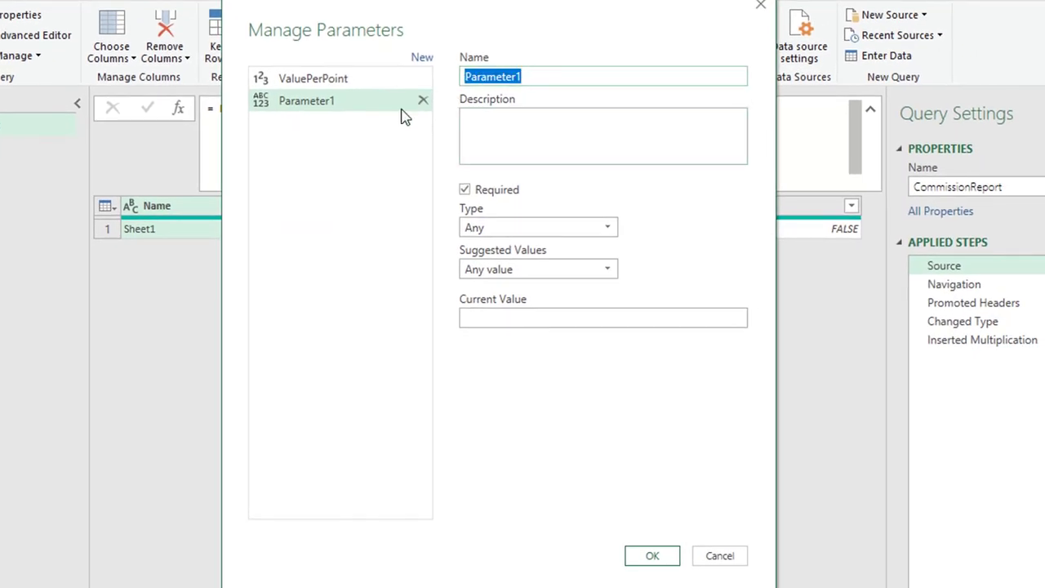
pyautogui.write('FilePath')
pyautogui.press('Tab')
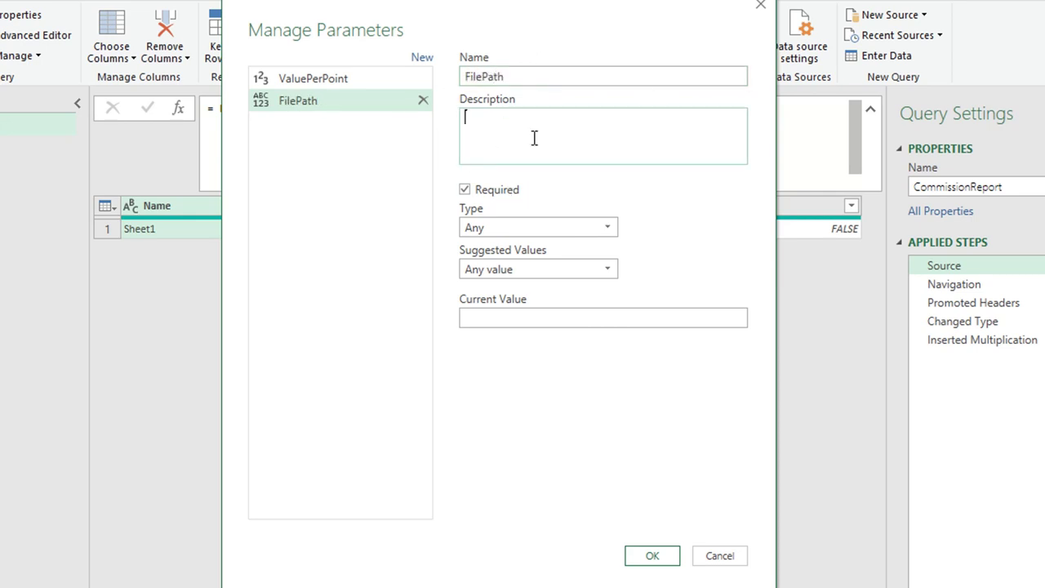
pyautogui.click(511, 231)
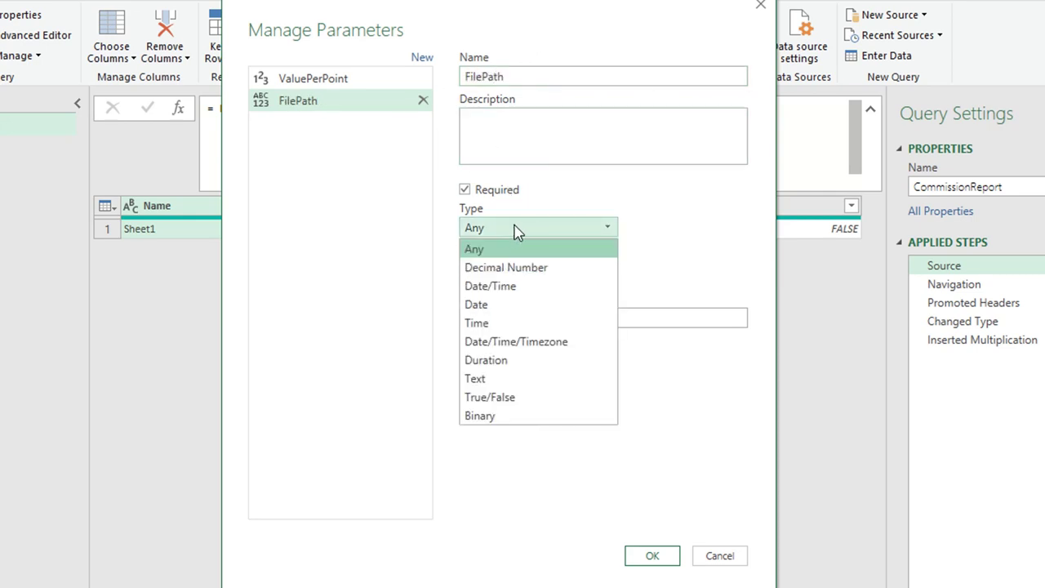
pyautogui.click(520, 384)
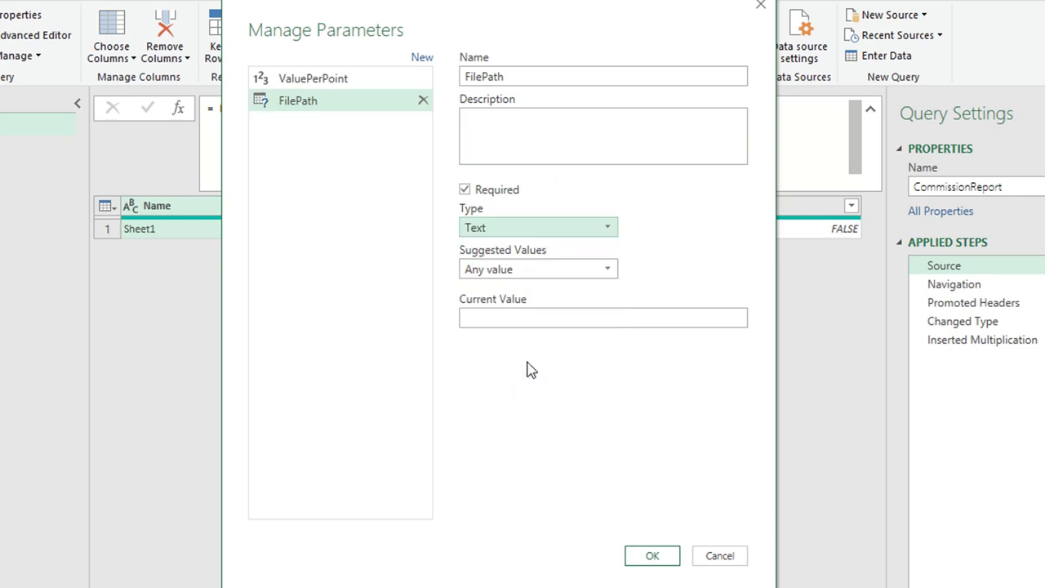
# Step: Add the Jan19 and Feb19 workbook paths as FilePath's suggested values
pyautogui.click(527, 276)
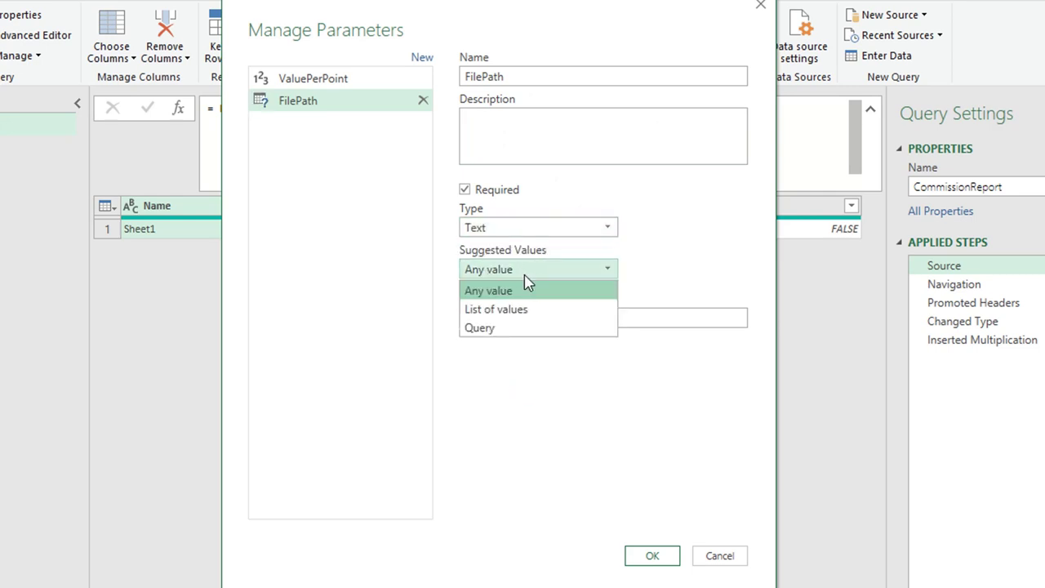
pyautogui.click(520, 316)
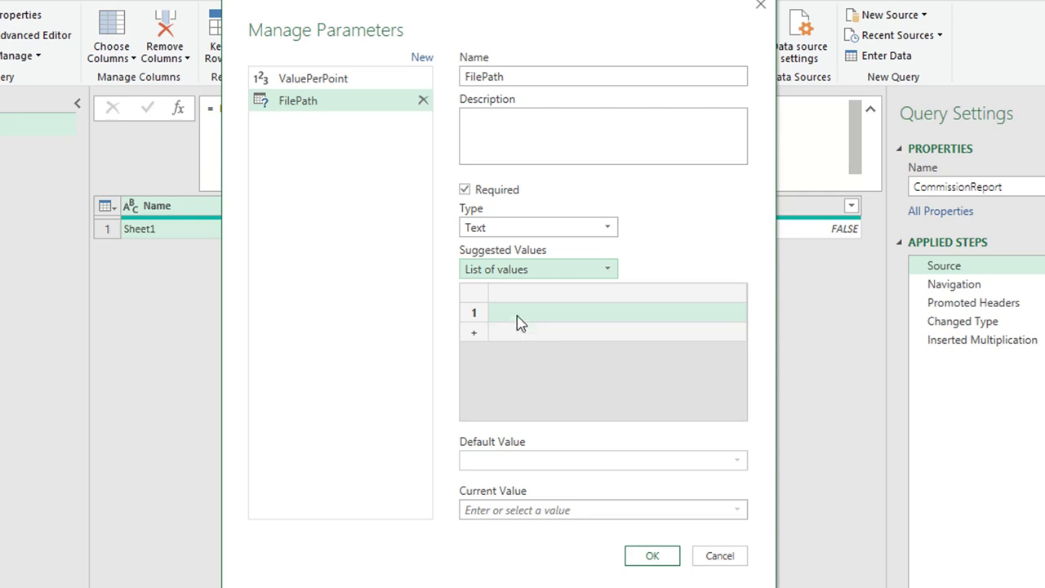
pyautogui.click(502, 318)
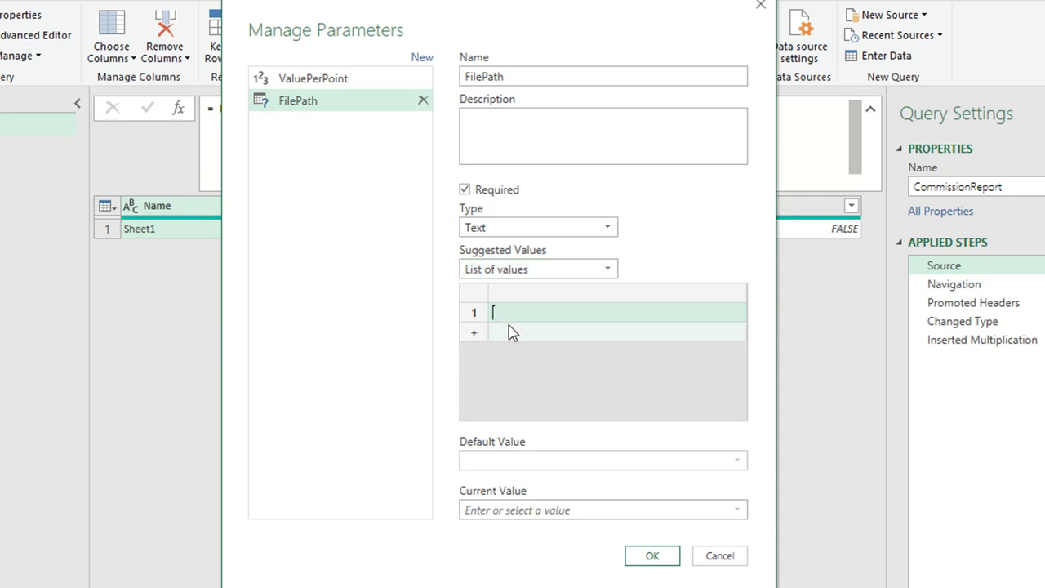
pyautogui.hotkey('ctrl', 'v')
pyautogui.click(474, 333)
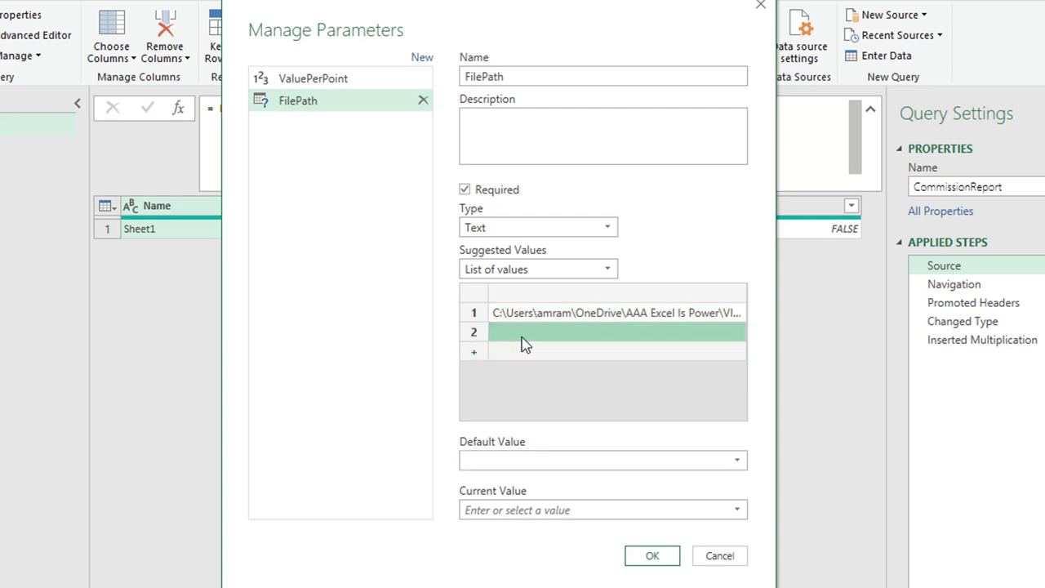
pyautogui.click(522, 336)
pyautogui.hotkey('ctrl', 'v')
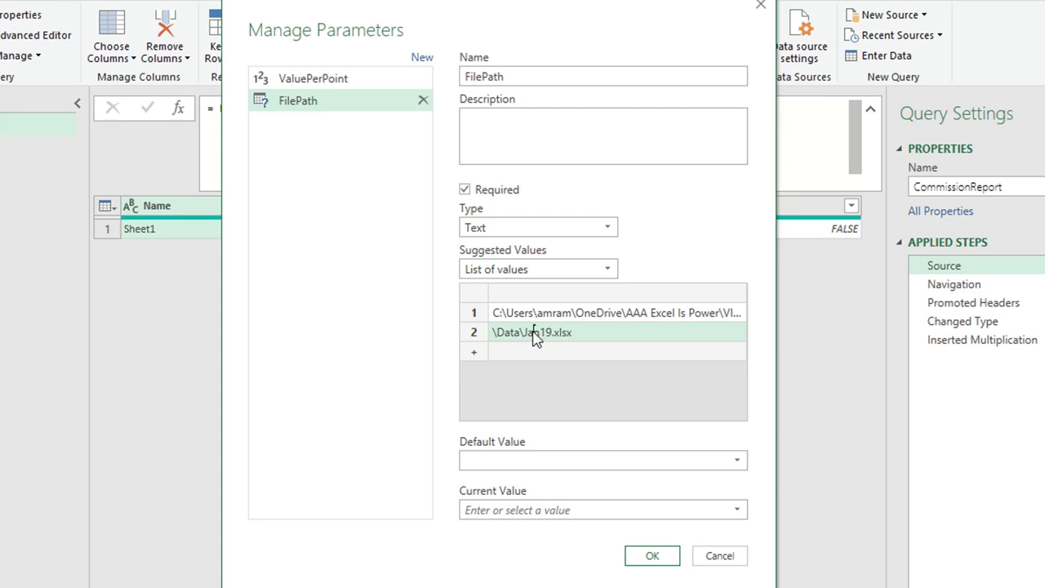
pyautogui.press('BackSpace')
pyautogui.press('BackSpace')
pyautogui.press('BackSpace')
pyautogui.write('Feb')
pyautogui.click(473, 352)
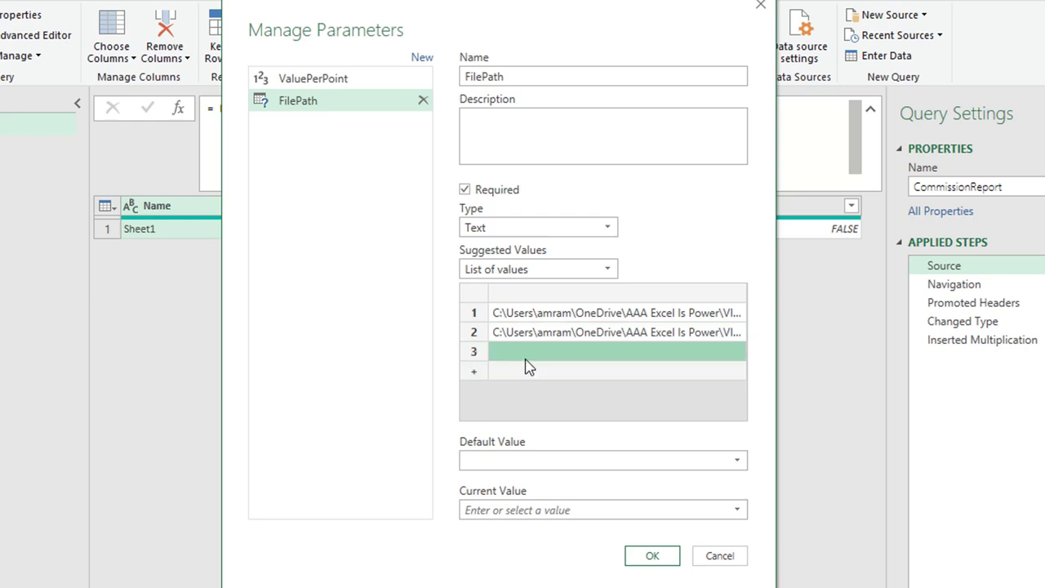
# Step: Add the Mar19 workbook path as the third suggested value
pyautogui.click(514, 357)
pyautogui.hotkey('ctrl', 'v')
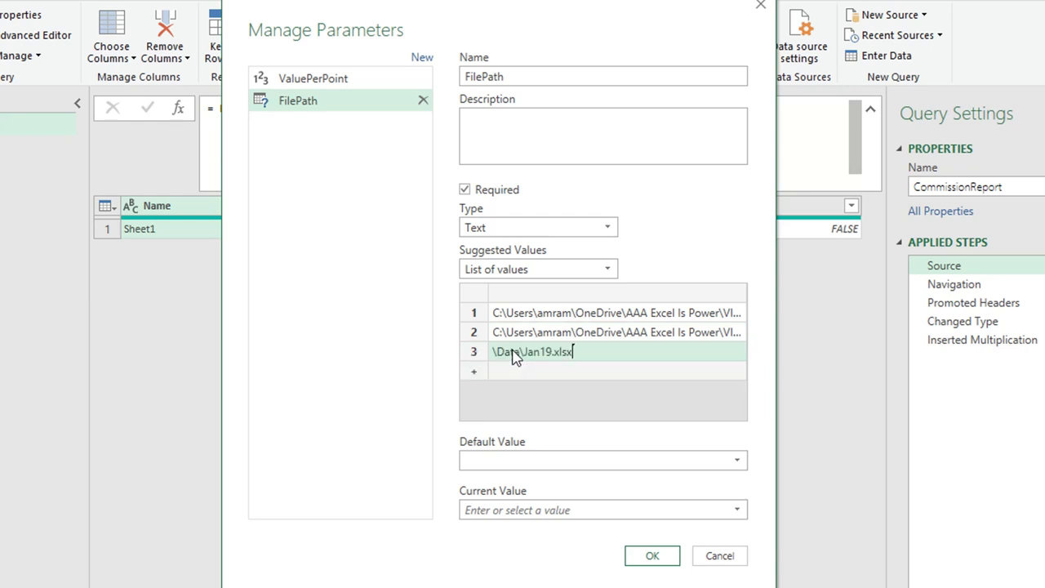
pyautogui.press('Left')
pyautogui.press('Left')
pyautogui.press('Left')
pyautogui.press('Left')
pyautogui.press('Left')
pyautogui.press('Left')
pyautogui.press('Left')
pyautogui.press('BackSpace')
pyautogui.press('BackSpace')
pyautogui.press('BackSpace')
pyautogui.write('Mar')
# Step: Make the Jan19 path FilePath's default and current value, and save the parameter
pyautogui.click(529, 467)
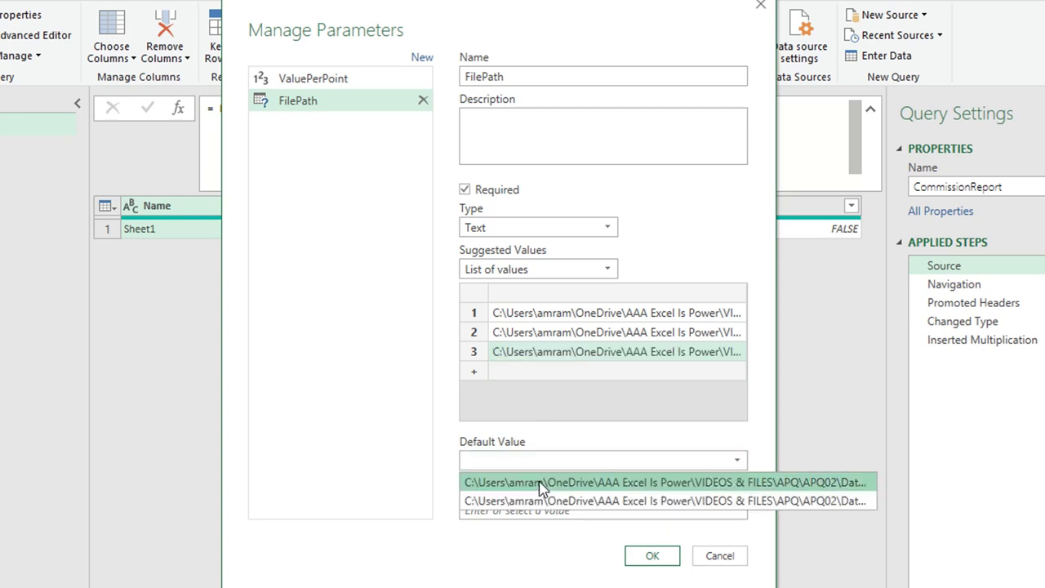
pyautogui.click(542, 483)
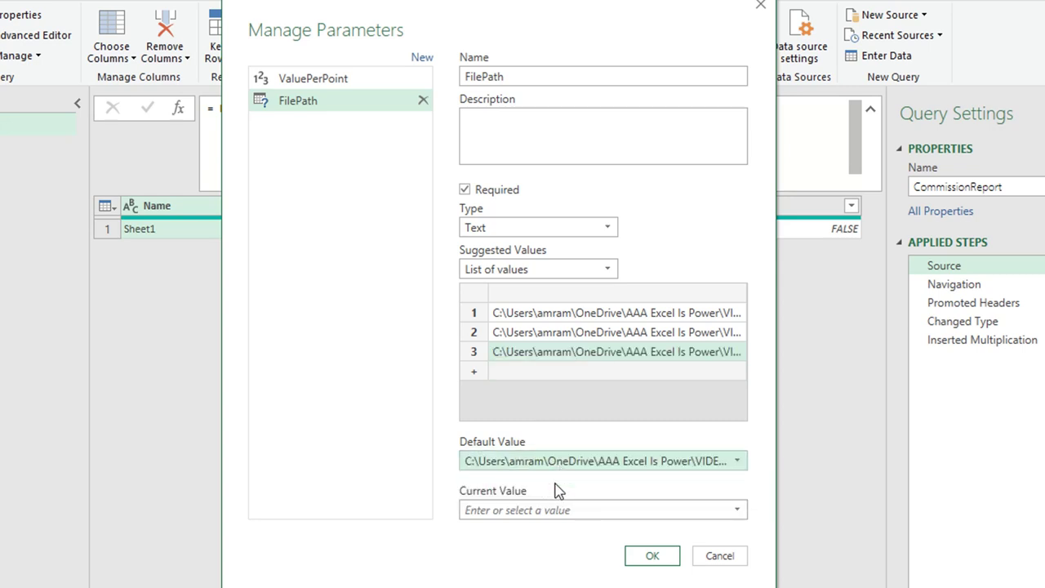
pyautogui.click(549, 510)
pyautogui.click(738, 510)
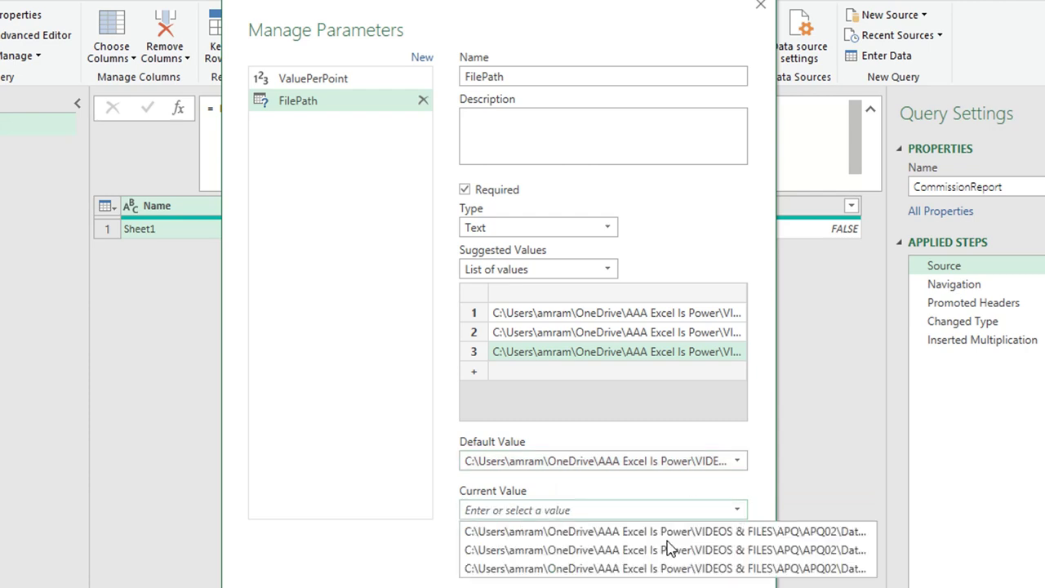
pyautogui.click(660, 532)
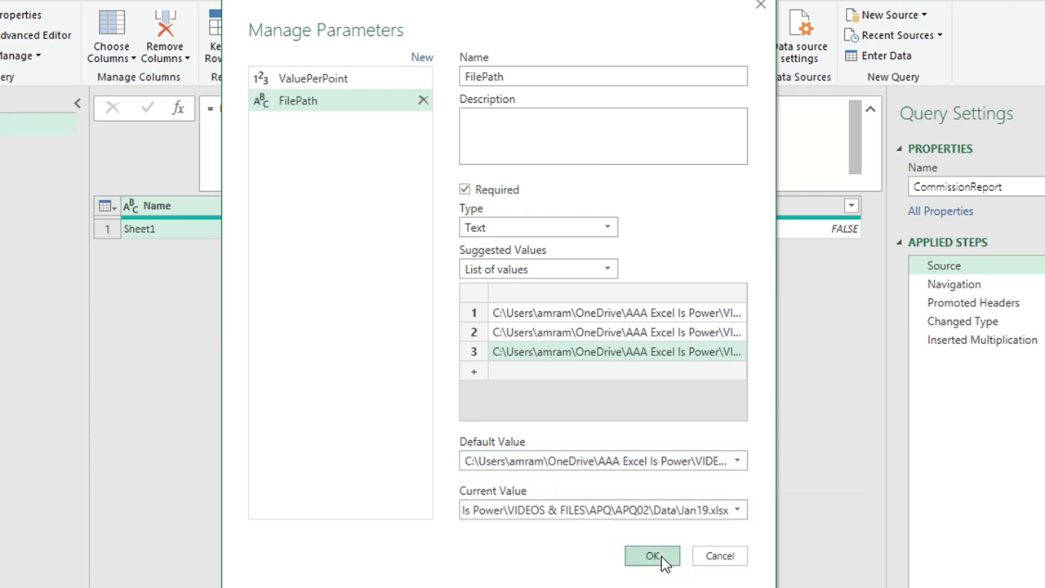
pyautogui.click(653, 556)
pyautogui.click(85, 178)
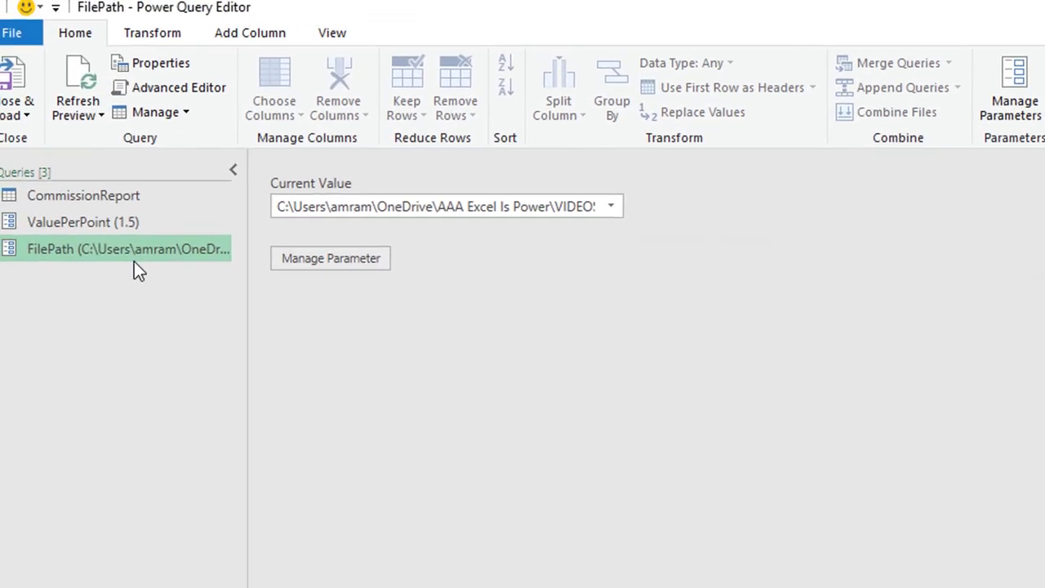
# Step: Switch FilePath's current value to the Feb19.xlsx path and return to CommissionReport
pyautogui.click(611, 206)
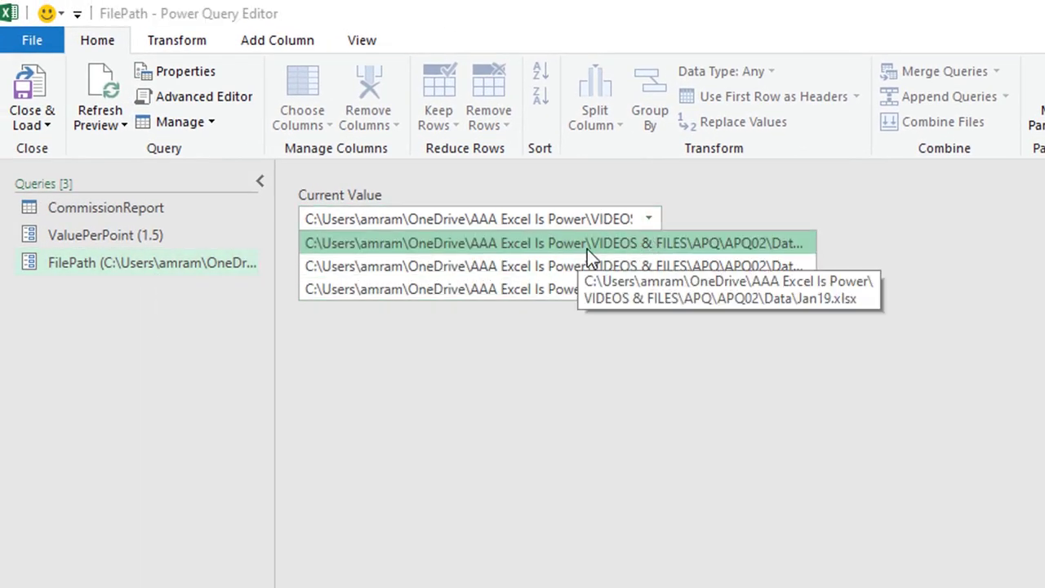
pyautogui.click(557, 219)
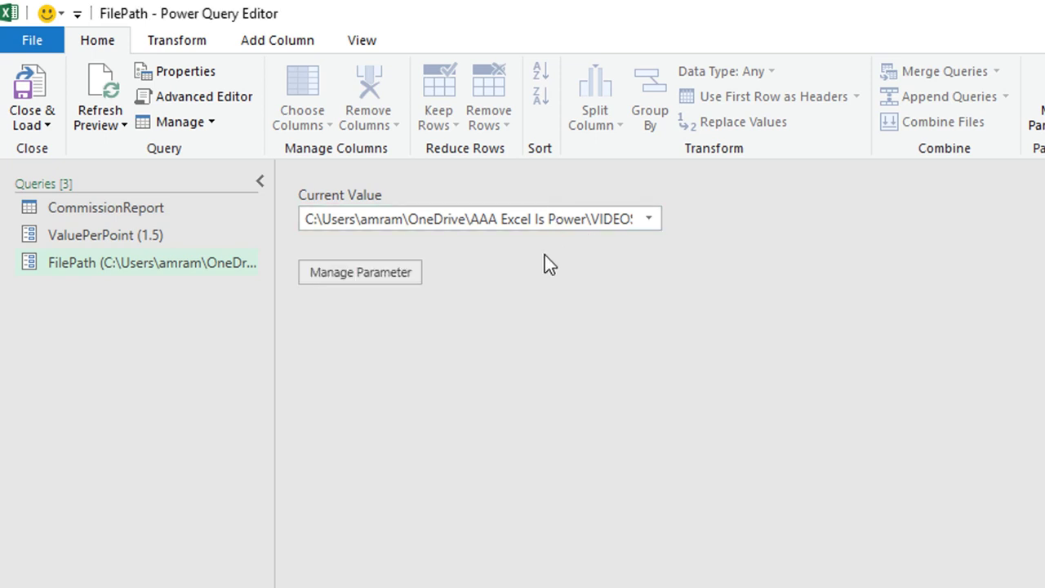
pyautogui.press('Right')
pyautogui.press('Right')
pyautogui.press('Right')
pyautogui.press('Right')
pyautogui.press('Right')
pyautogui.press('Right')
pyautogui.press('Right')
pyautogui.press('Right')
pyautogui.press('Right')
pyautogui.press('Right')
pyautogui.press('Right')
pyautogui.press('Right')
pyautogui.press('Right')
pyautogui.press('Right')
pyautogui.press('Right')
pyautogui.press('Right')
pyautogui.press('Right')
pyautogui.press('Right')
pyautogui.press('Right')
pyautogui.press('Right')
pyautogui.press('Right')
pyautogui.press('Right')
pyautogui.press('Right')
pyautogui.press('Right')
pyautogui.press('Right')
pyautogui.press('Right')
pyautogui.press('Right')
pyautogui.press('Right')
pyautogui.press('Right')
pyautogui.press('Right')
pyautogui.press('Right')
pyautogui.press('Right')
pyautogui.press('Right')
pyautogui.press('Right')
pyautogui.press('Right')
pyautogui.press('Right')
pyautogui.press('Right')
pyautogui.press('Right')
pyautogui.press('Right')
pyautogui.press('Right')
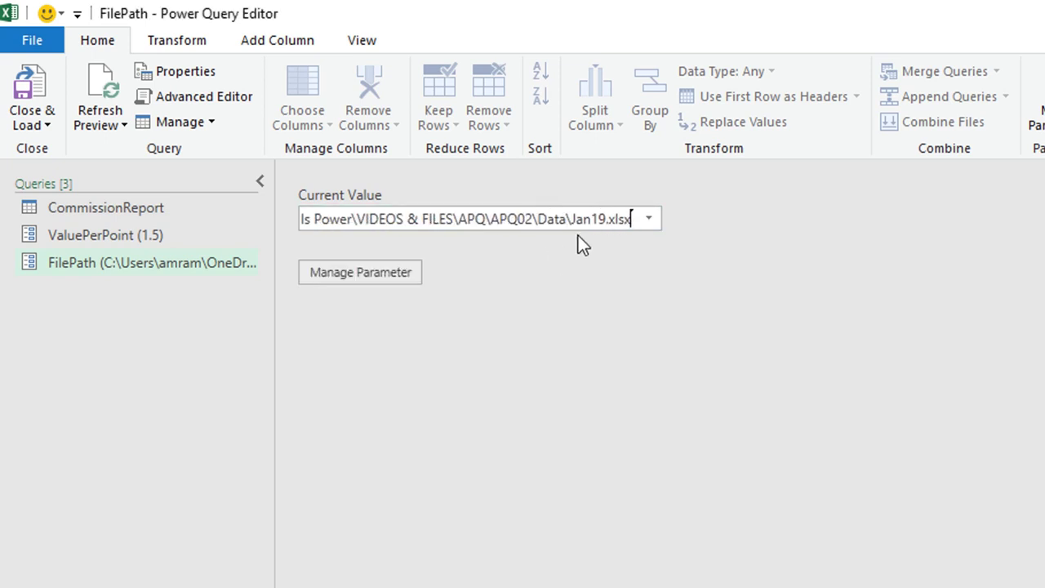
pyautogui.click(649, 219)
pyautogui.click(635, 269)
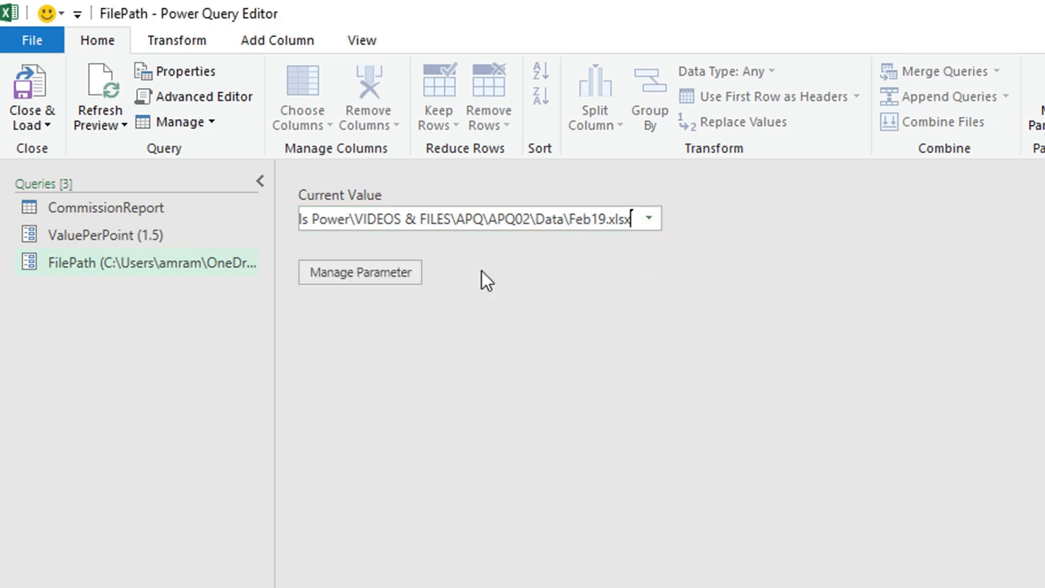
pyautogui.click(140, 211)
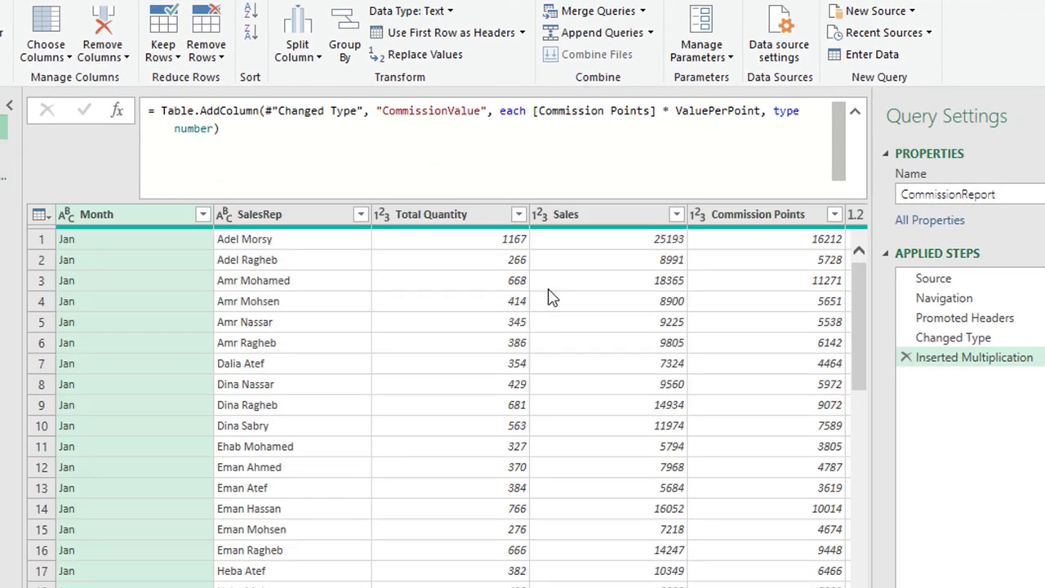
# Step: Replace the hard-coded path in the Source step's File.Contents with the FilePath parameter
pyautogui.click(950, 282)
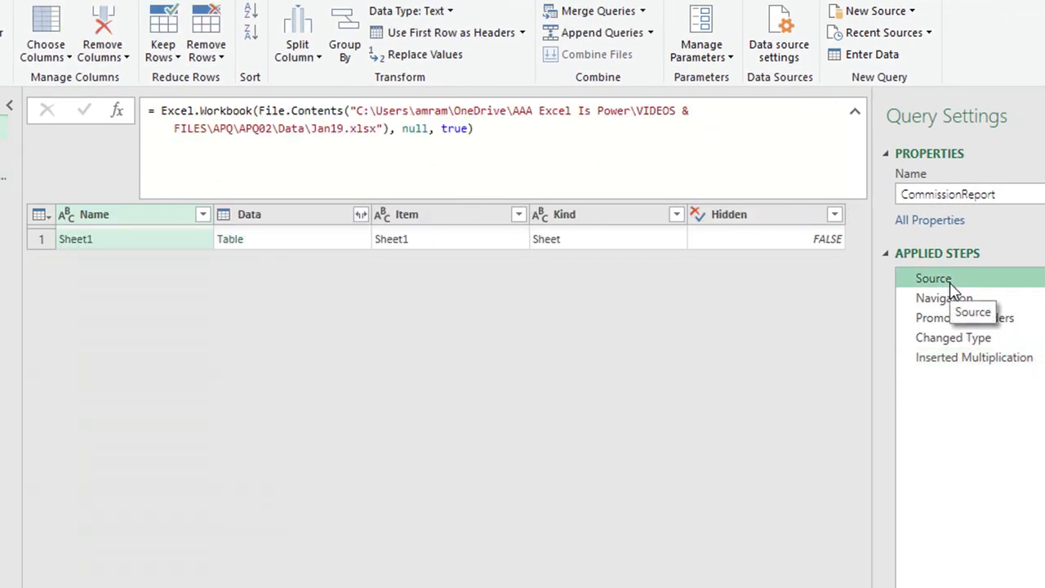
pyautogui.click(350, 110)
pyautogui.moveTo(350, 110); pyautogui.dragTo(381, 139)
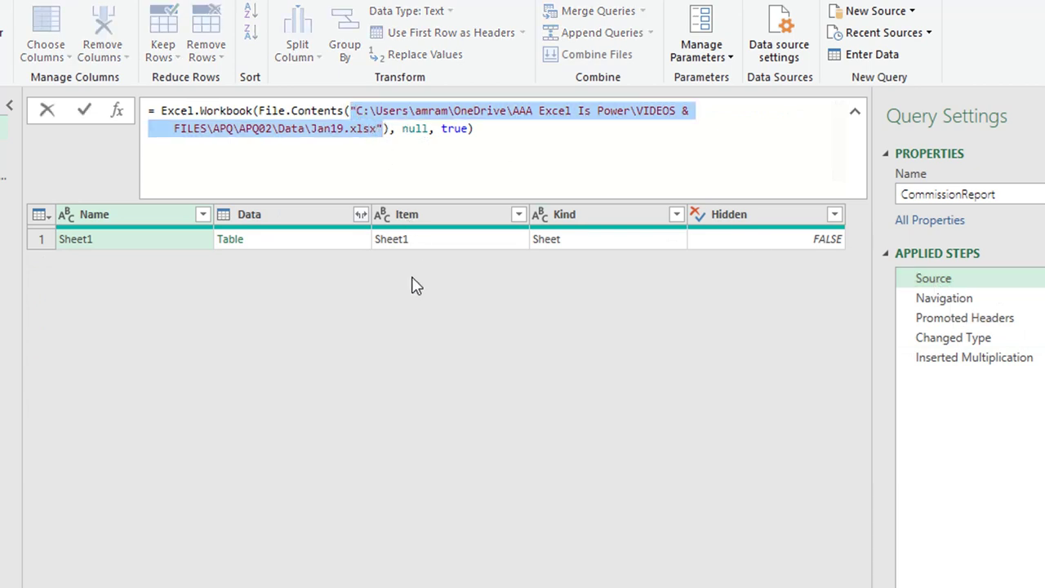
pyautogui.press('BackSpace')
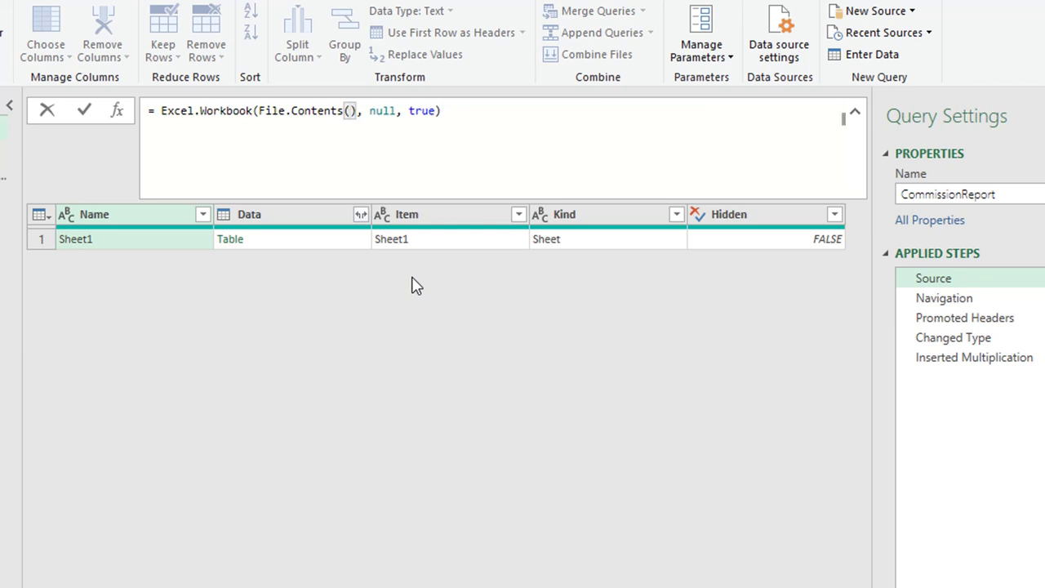
pyautogui.write('FileP')
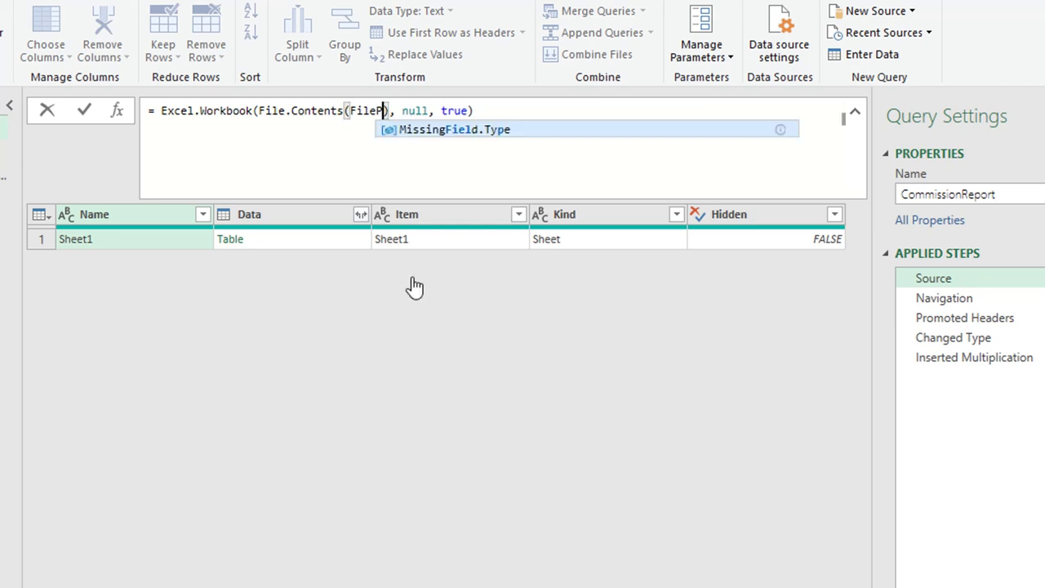
pyautogui.write('ath')
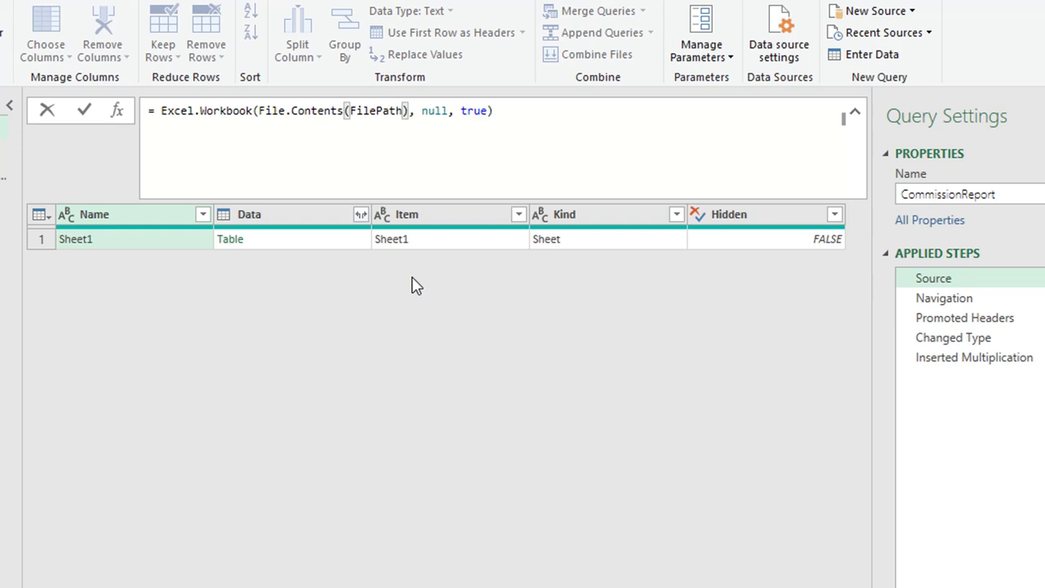
pyautogui.click(85, 111)
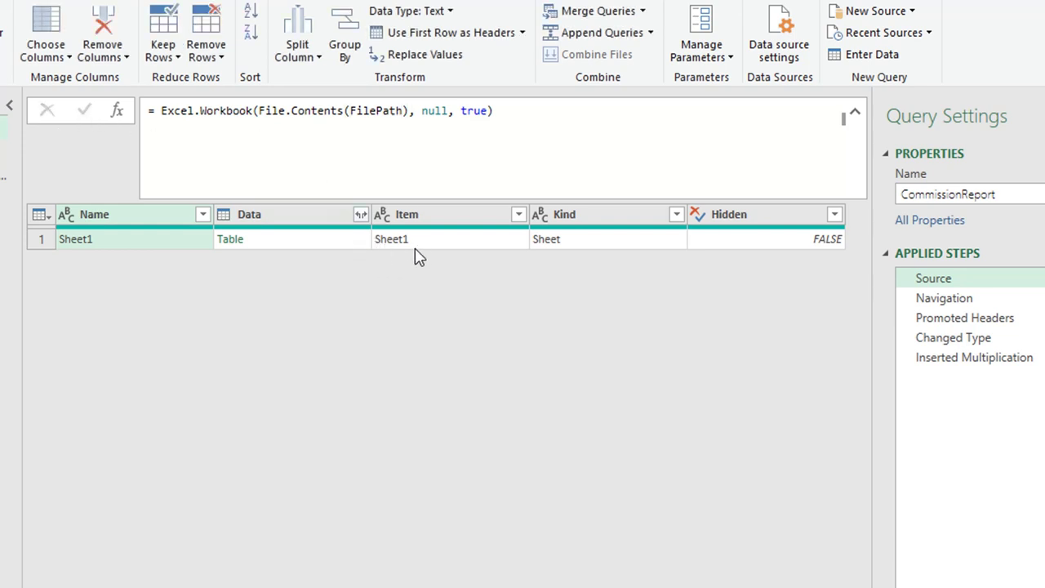
pyautogui.click(973, 357)
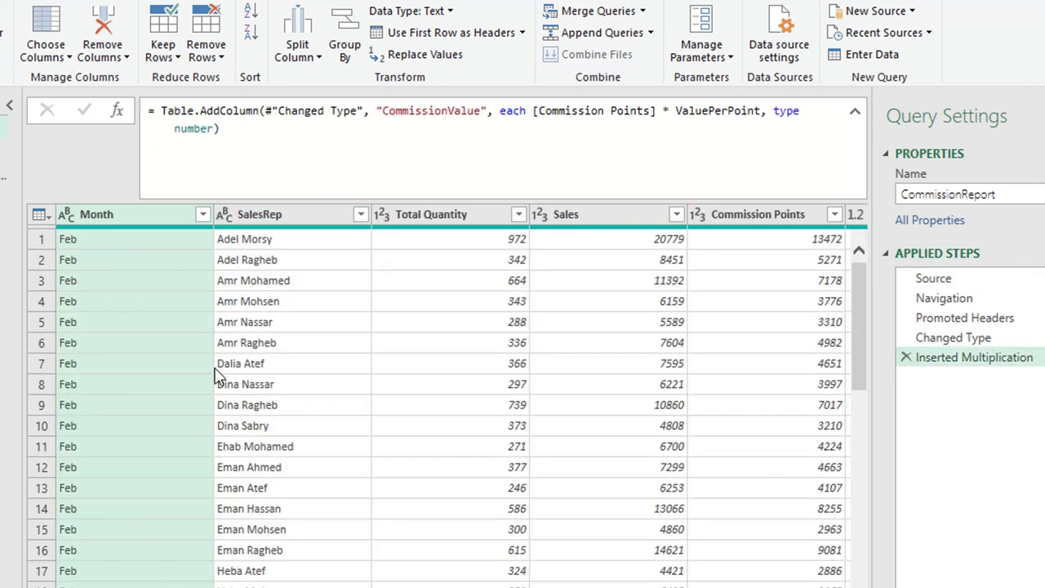
# Step: Point FilePath to the Mar19.xlsx path, then close the editor, keeping the changes
pyautogui.click(855, 116)
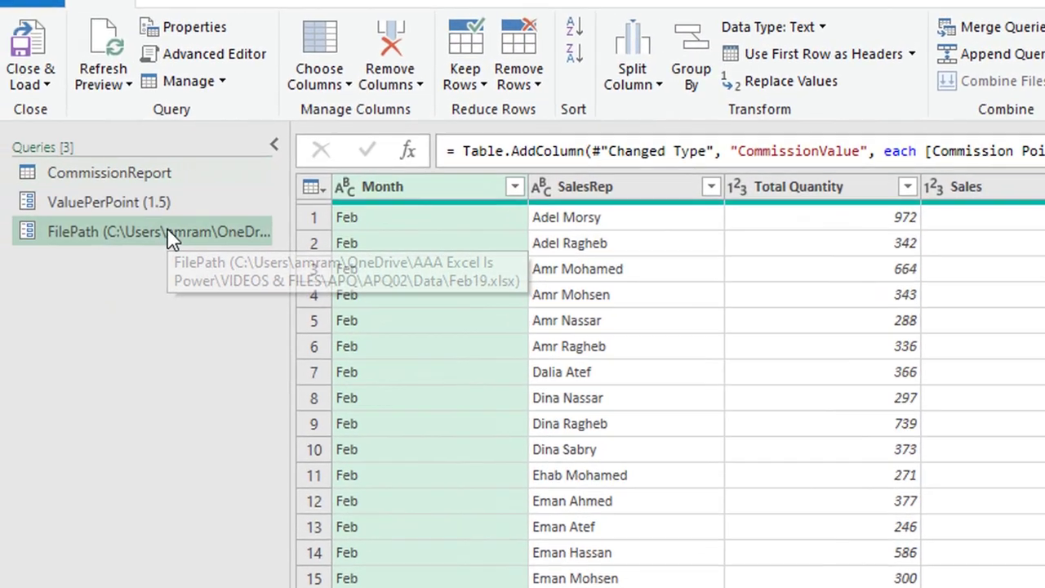
pyautogui.click(167, 228)
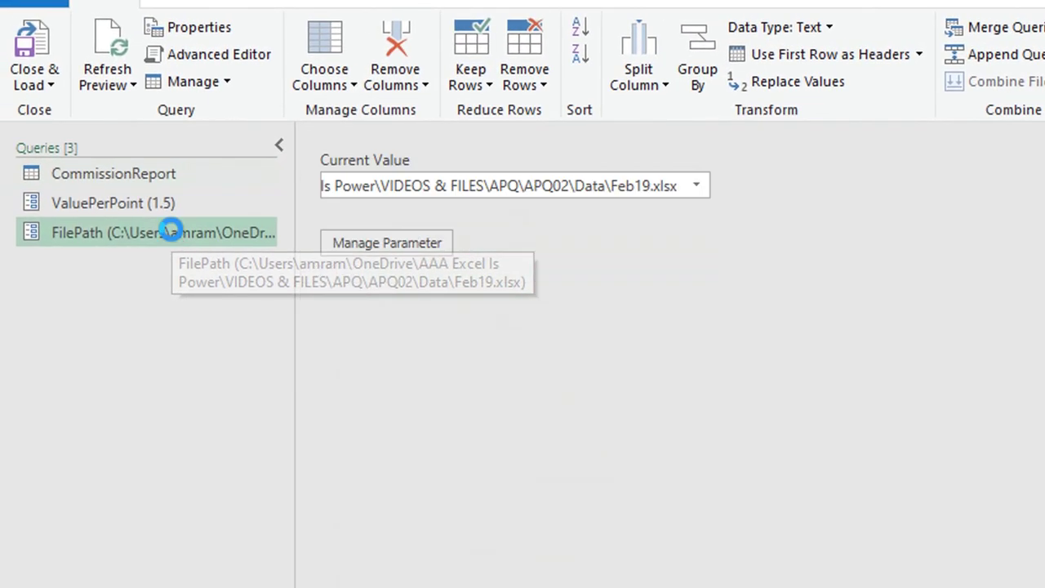
pyautogui.click(697, 186)
pyautogui.click(686, 261)
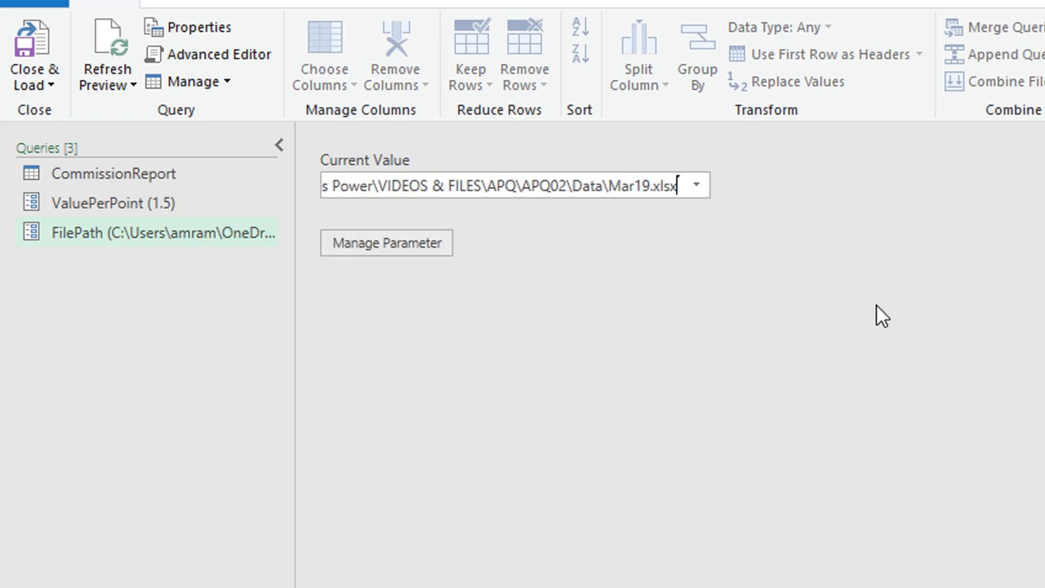
pyautogui.click(127, 202)
pyautogui.click(118, 174)
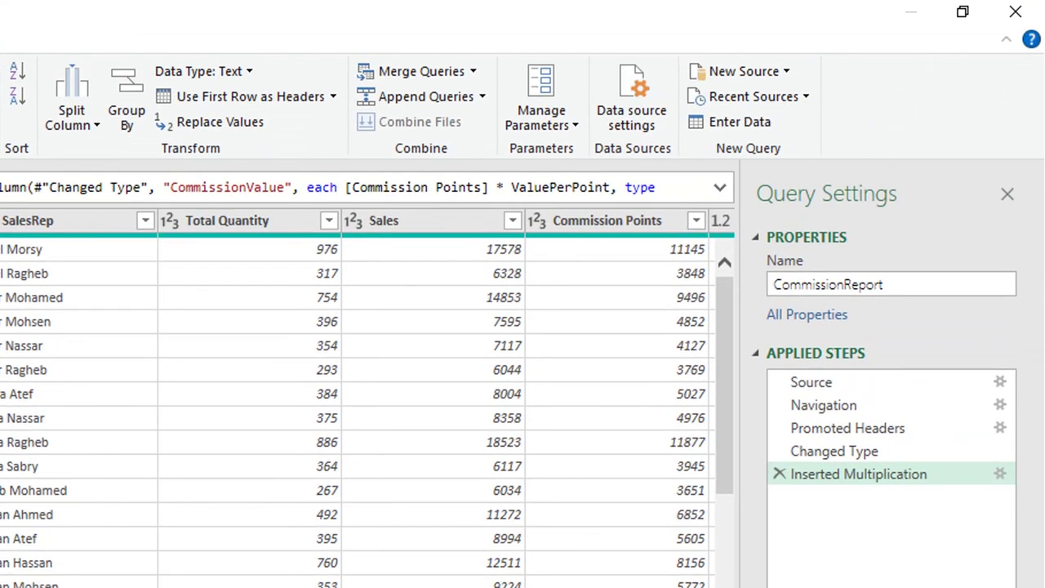
pyautogui.click(1015, 11)
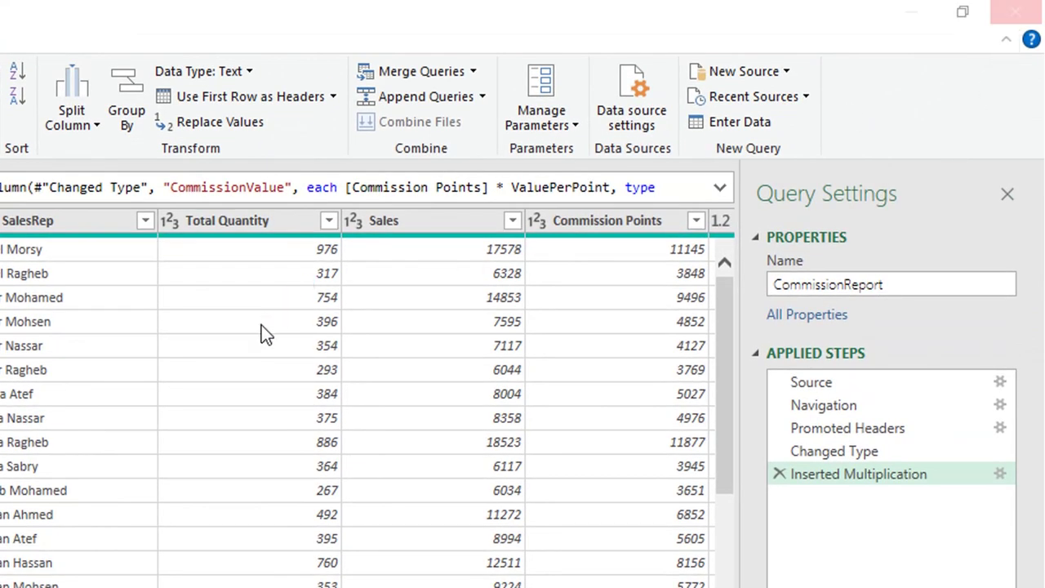
pyautogui.click(280, 469)
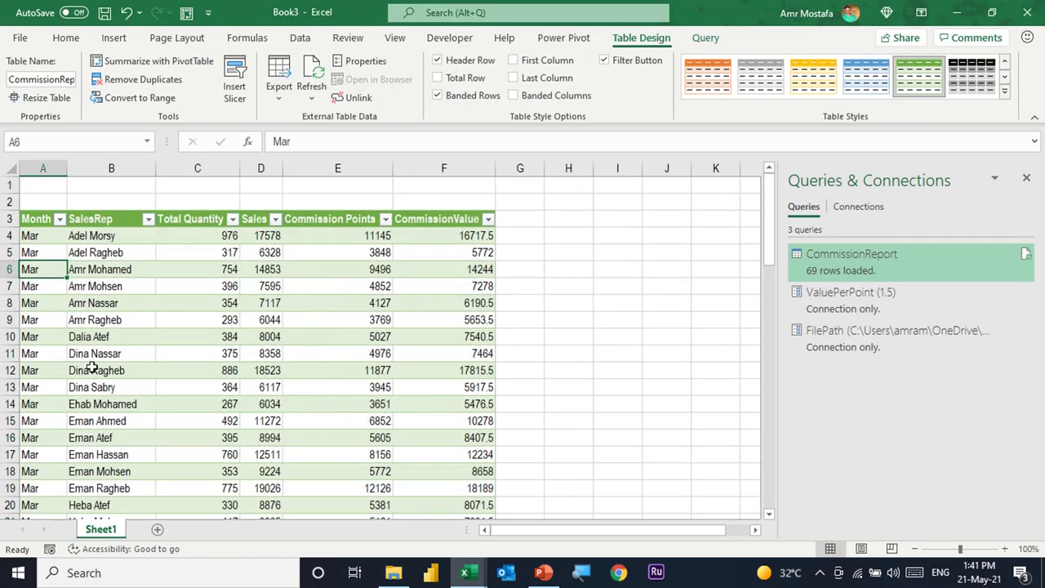
pyautogui.click(443, 268)
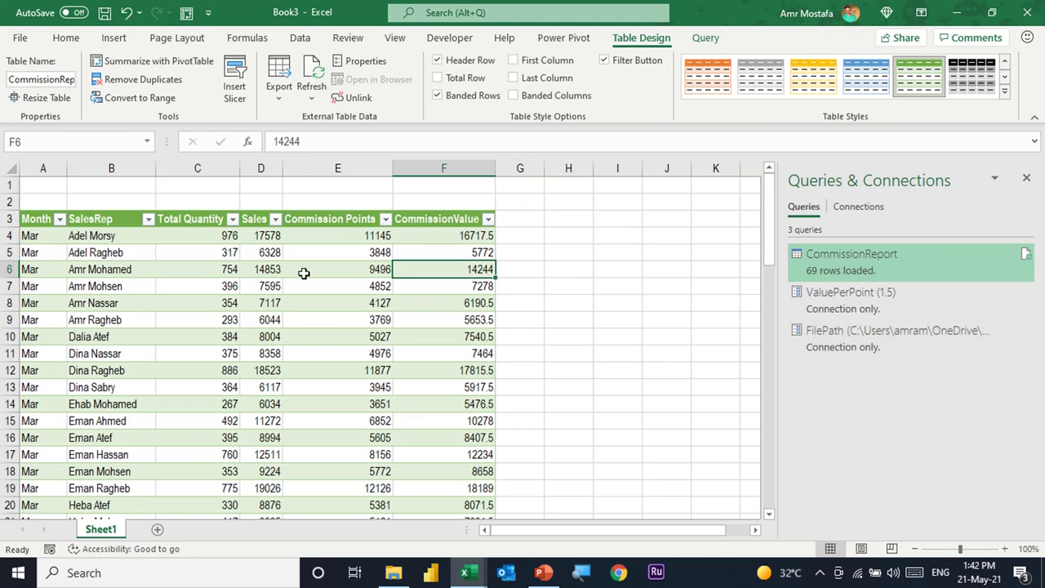
pyautogui.click(351, 269)
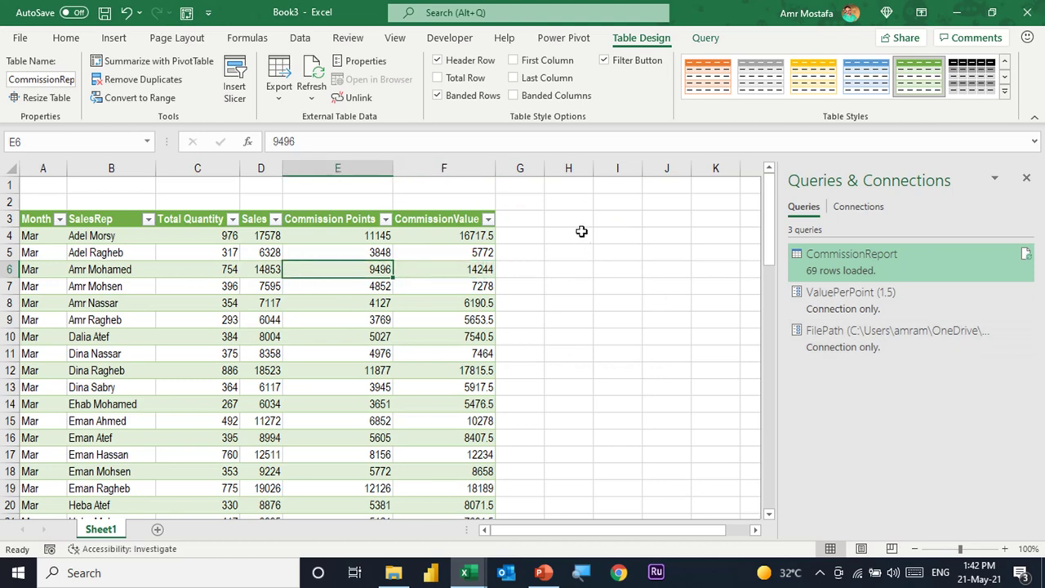
pyautogui.click(576, 220)
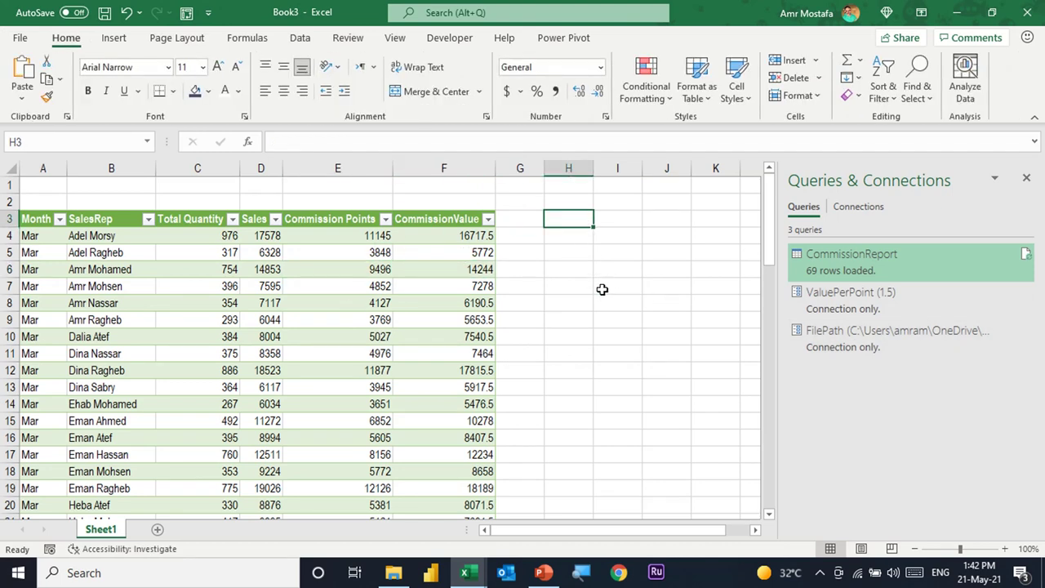
# Step: Rename the Sheet1 worksheet to CommissionReportP
pyautogui.doubleClick(101, 529)
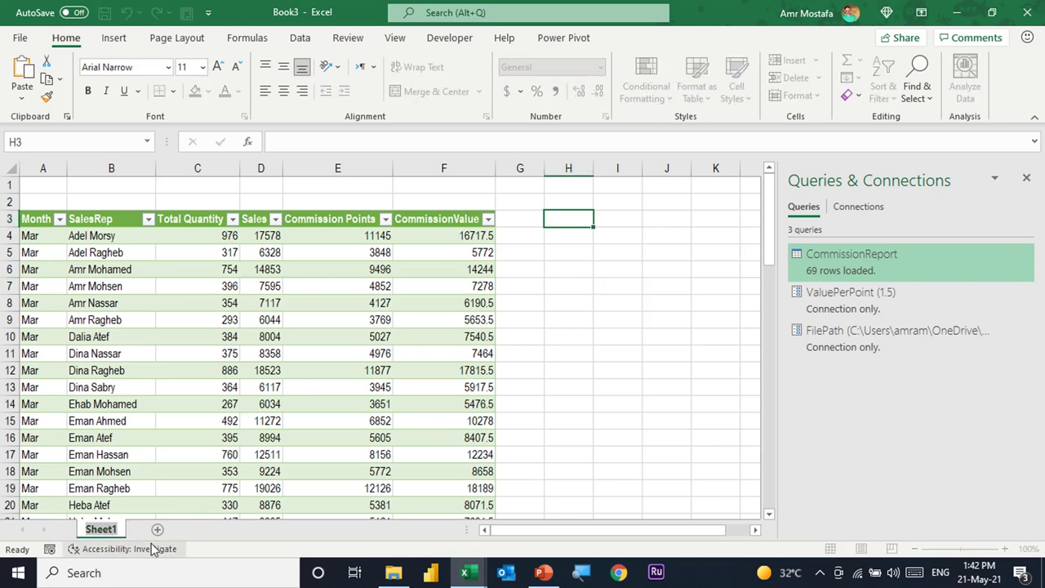
pyautogui.write('CommissionReportP')
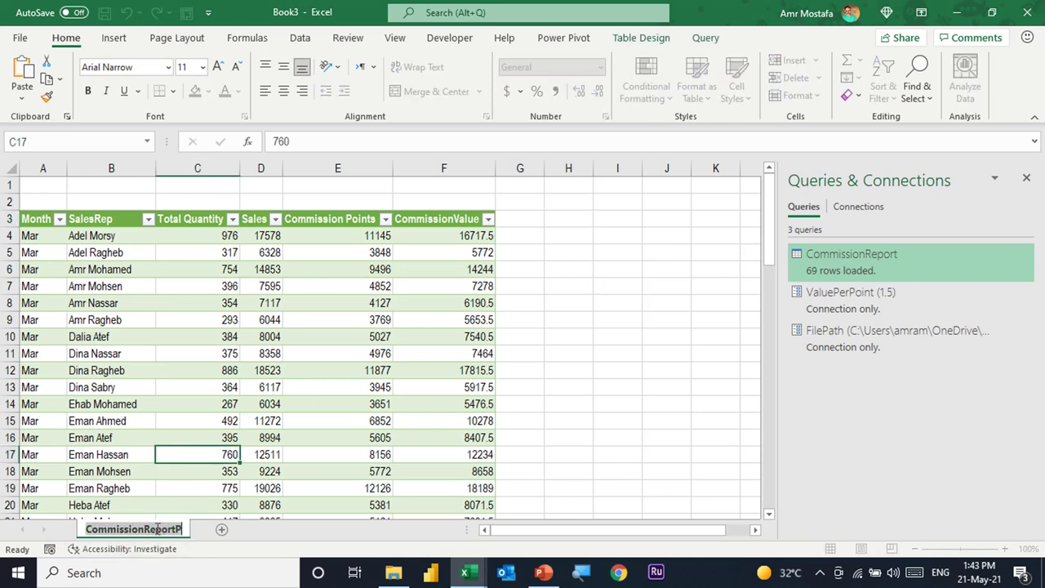
pyautogui.click(194, 492)
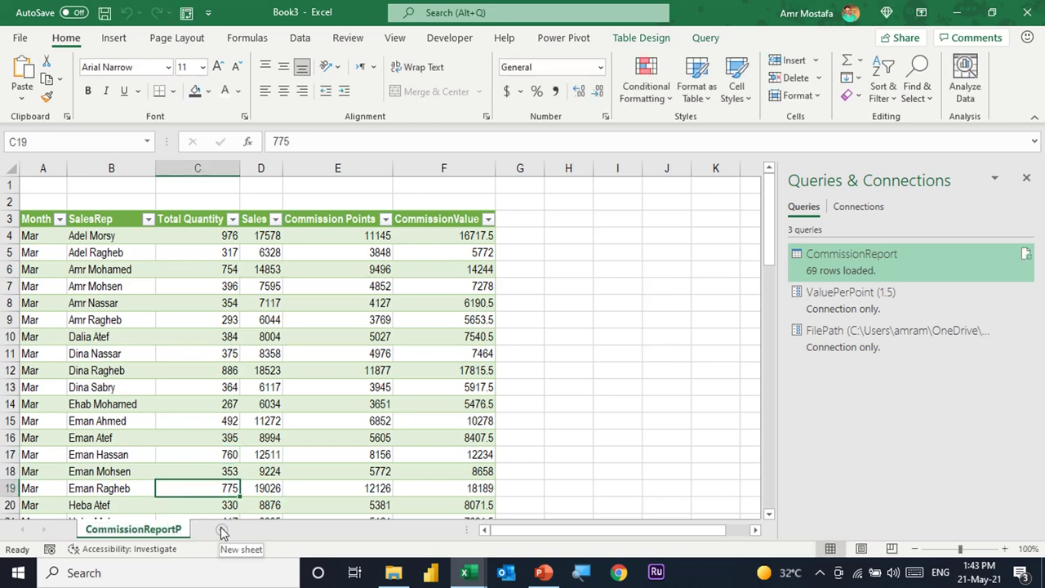
# Step: Add a new sheet named CommissionReportSP and type FileAdress into A1
pyautogui.click(222, 532)
pyautogui.doubleClick(216, 530)
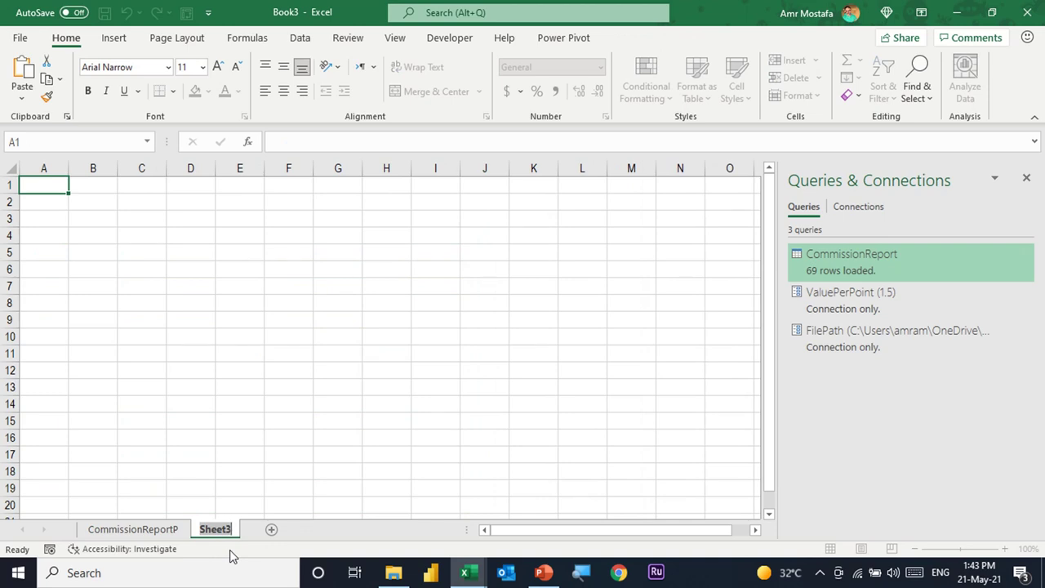
pyautogui.write('CommissionReportP')
pyautogui.press('BackSpace')
pyautogui.write('SP')
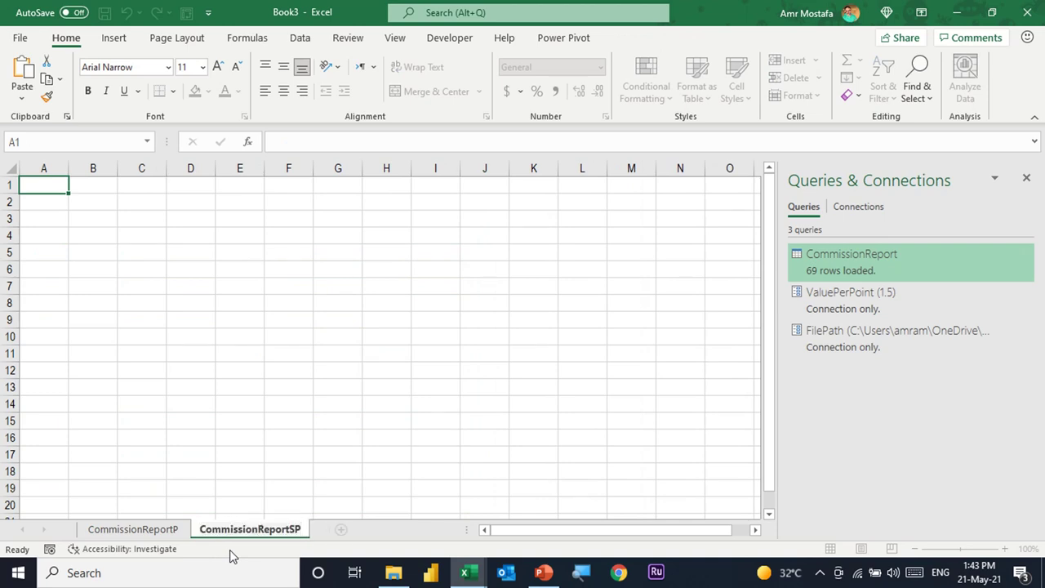
pyautogui.press('Return')
pyautogui.write('FileA')
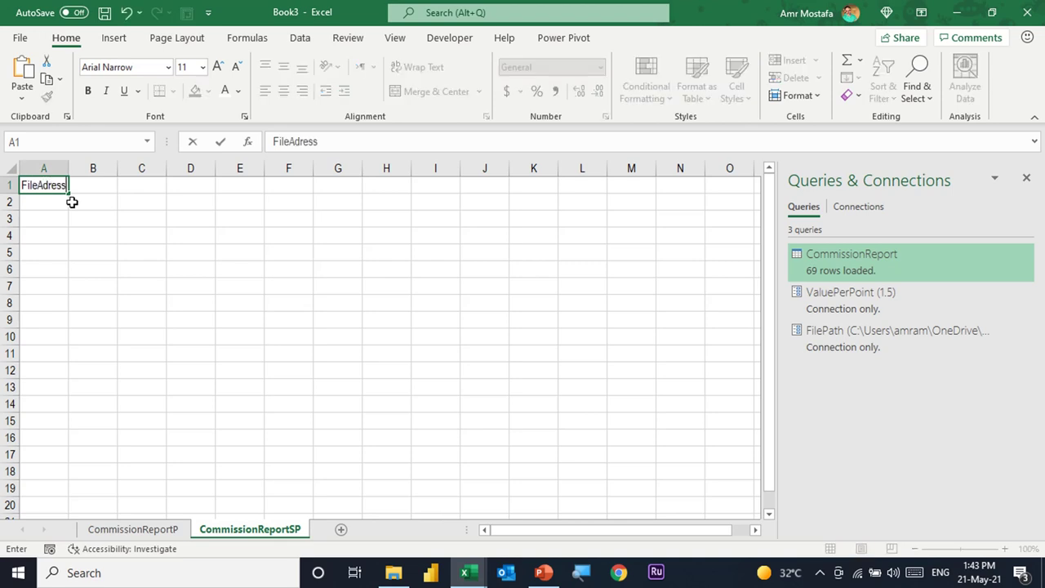
pyautogui.write('dress')
# Step: Paste the Feb19.xlsx workbook path into B1 beside the FileAdress label, then select A1:B1
pyautogui.click(101, 183)
pyautogui.doubleClick(100, 182)
pyautogui.write('C:\\Users\\amram\\OneDrive\\AAA Excel Is Power\\VIDEOS & FILES\\APQ\\APQ02\\Data\\Feb19.xlsx')
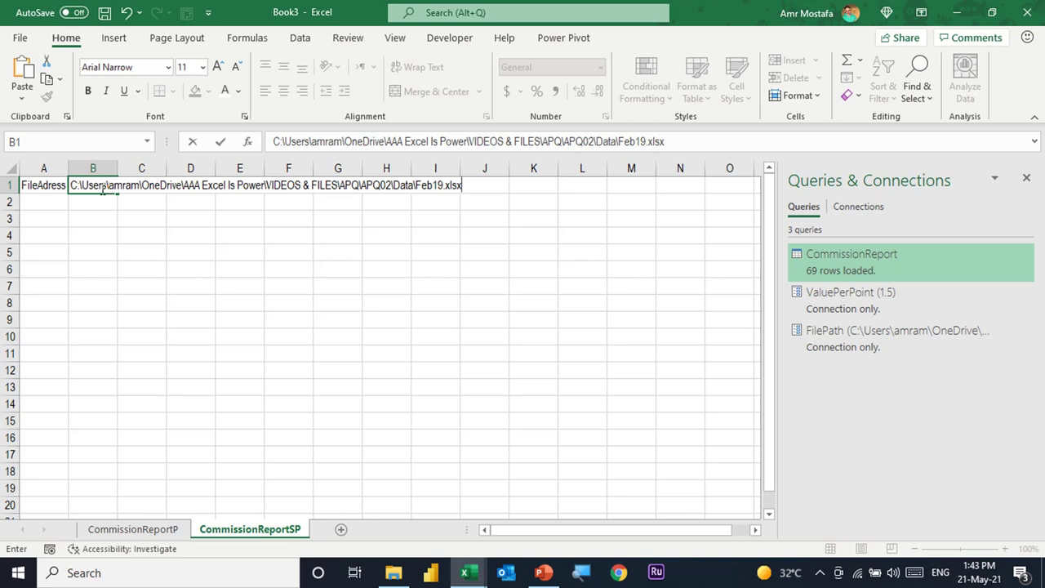
pyautogui.press('Return')
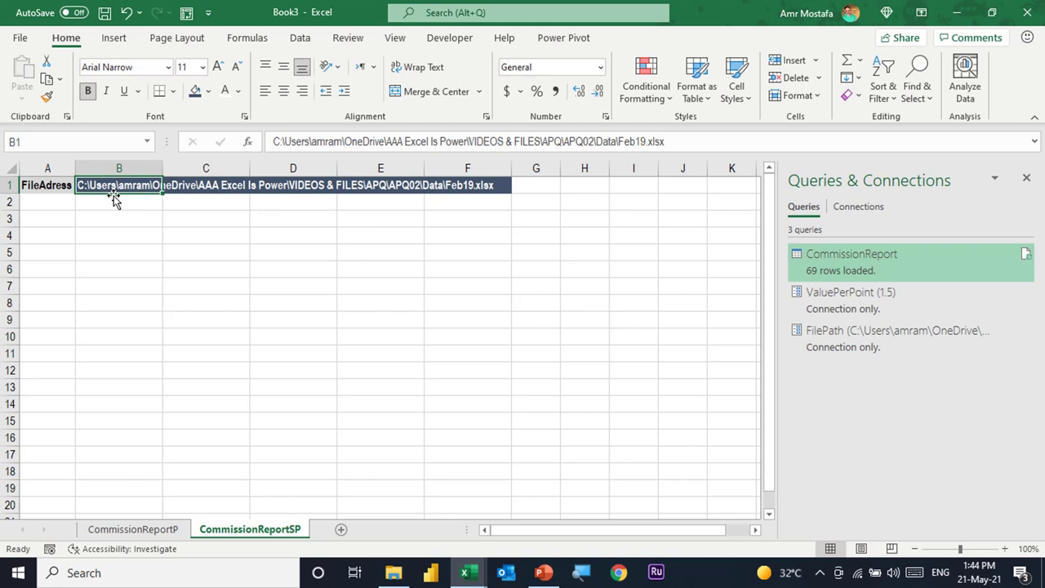
pyautogui.moveTo(58, 186); pyautogui.dragTo(92, 187)
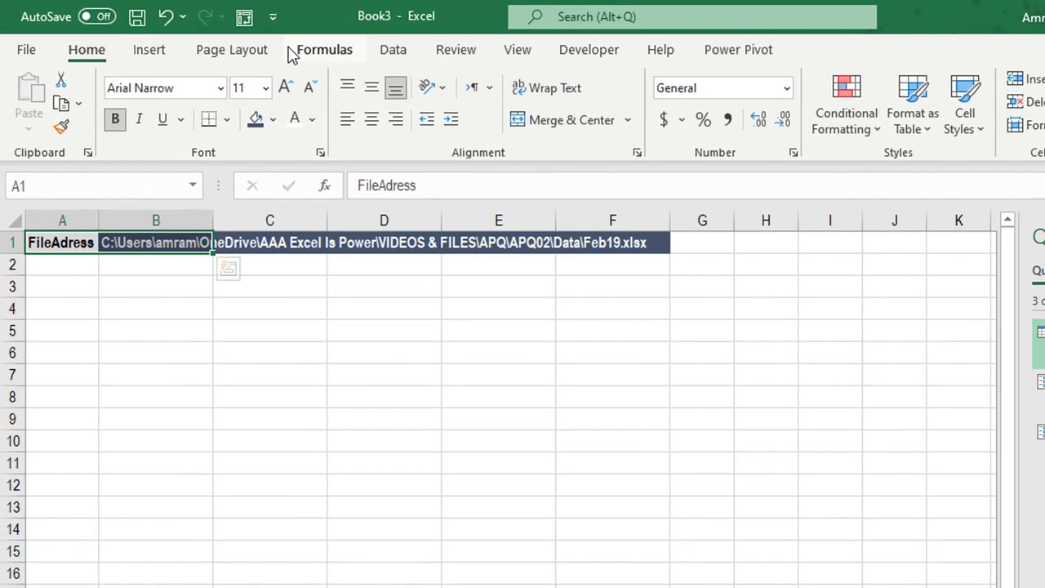
# Step: Name cell B1 'FileAdress' from its A1 label using Create from Selection with Left column
pyautogui.click(243, 40)
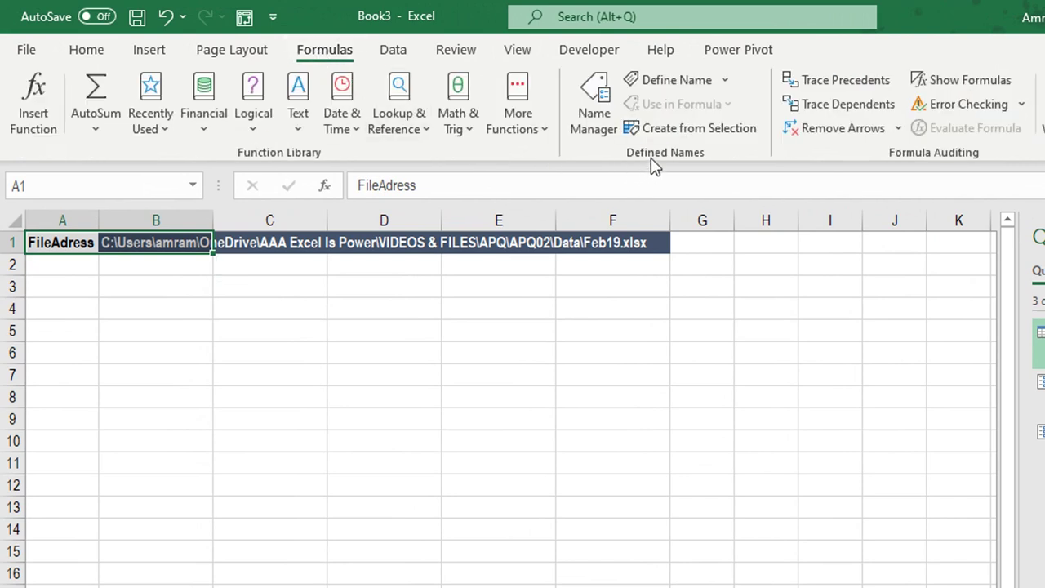
pyautogui.click(700, 137)
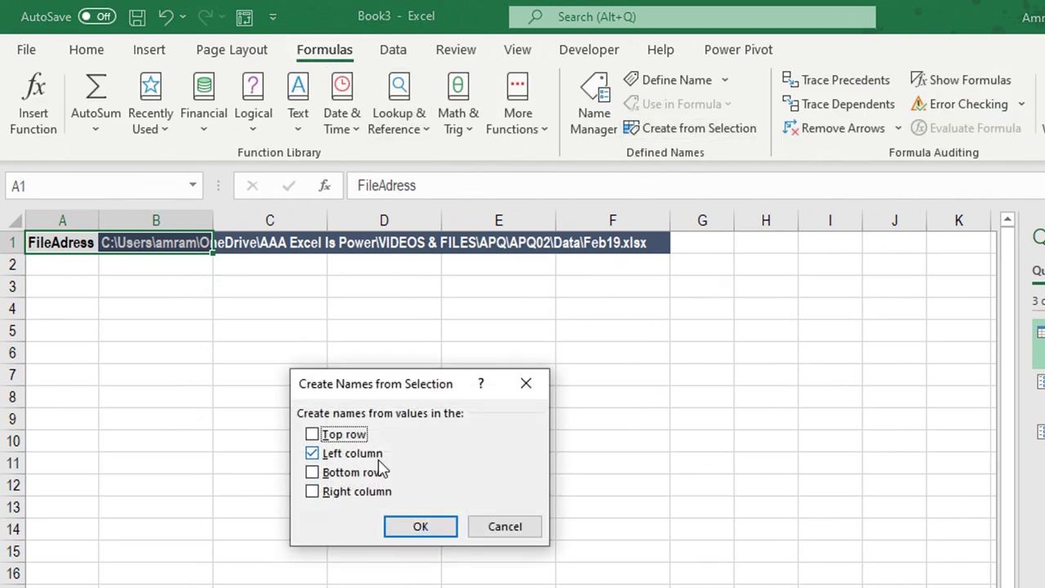
pyautogui.click(419, 528)
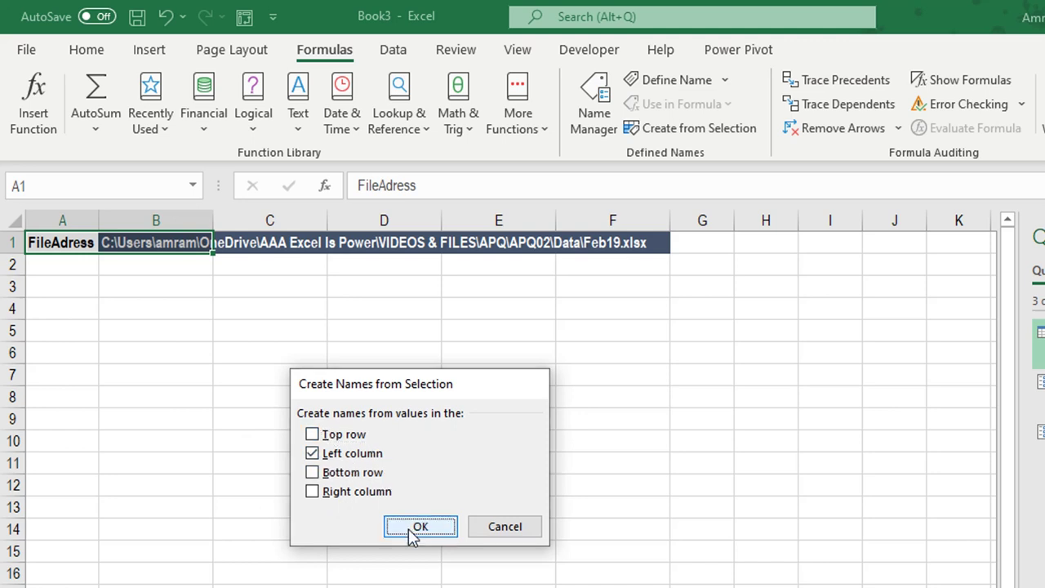
pyautogui.click(161, 251)
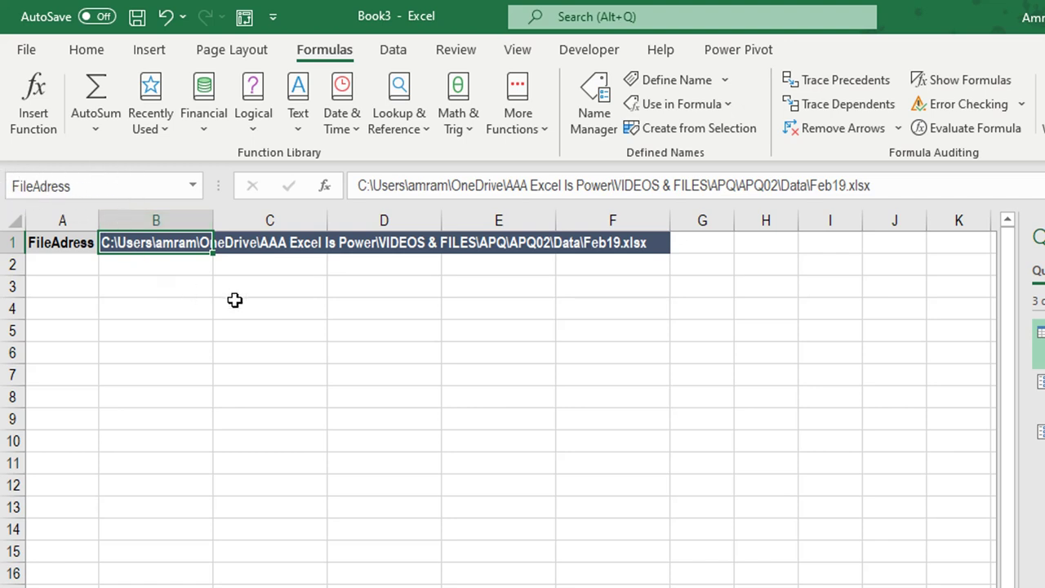
# Step: Create a FileAdress query from the named path cell with Data > From Sheet
pyautogui.click(87, 50)
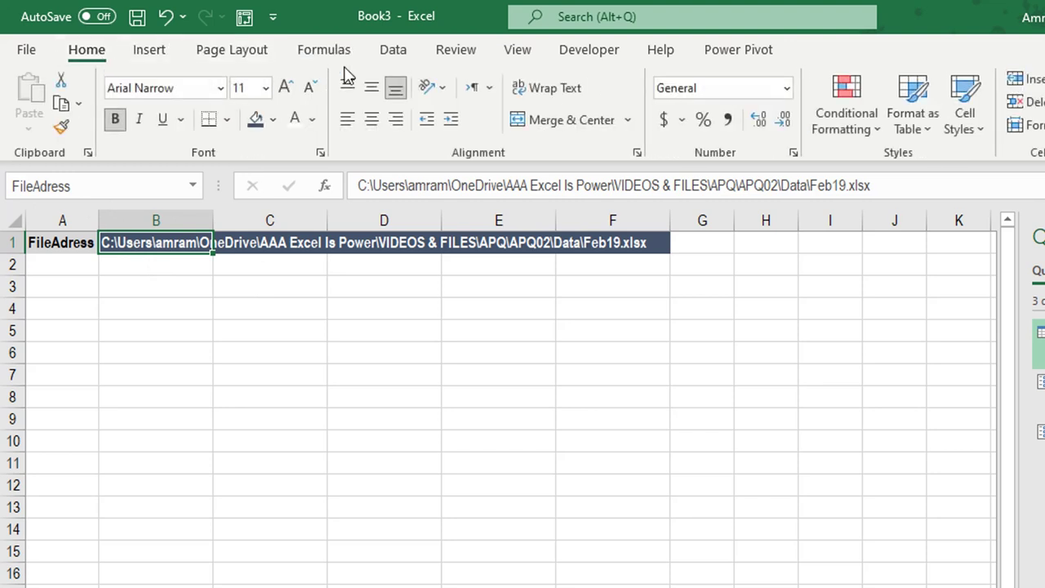
pyautogui.click(395, 53)
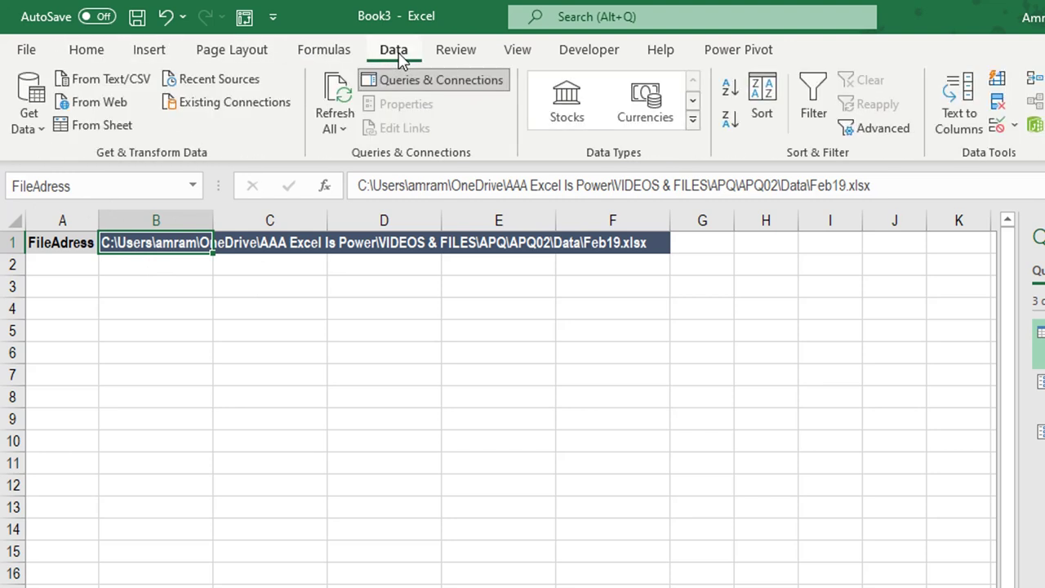
pyautogui.click(82, 125)
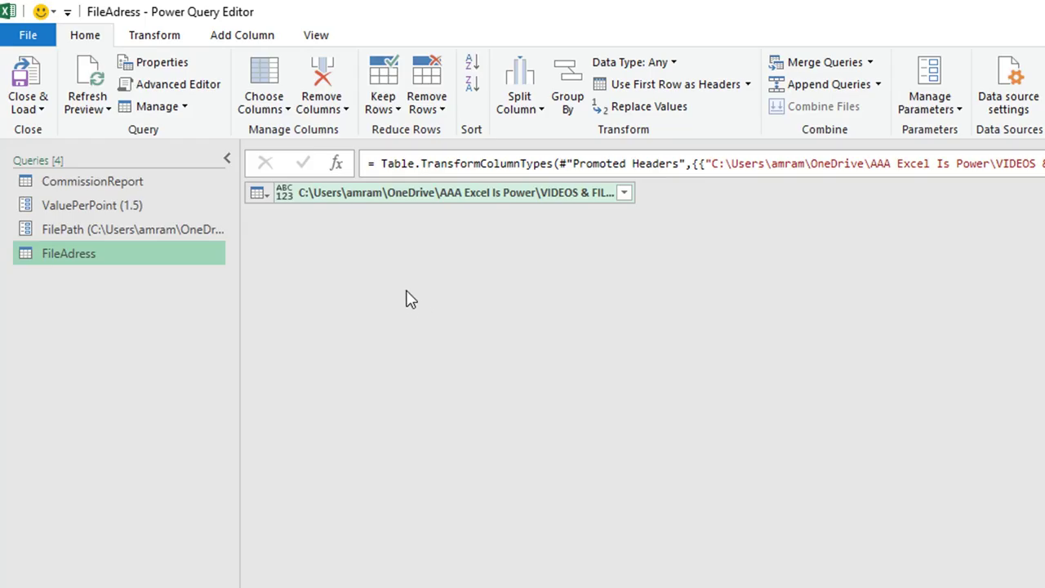
# Step: Review the Source, Promoted Headers and Changed Type steps, then delete from Promoted Headers to the end
pyautogui.click(912, 291)
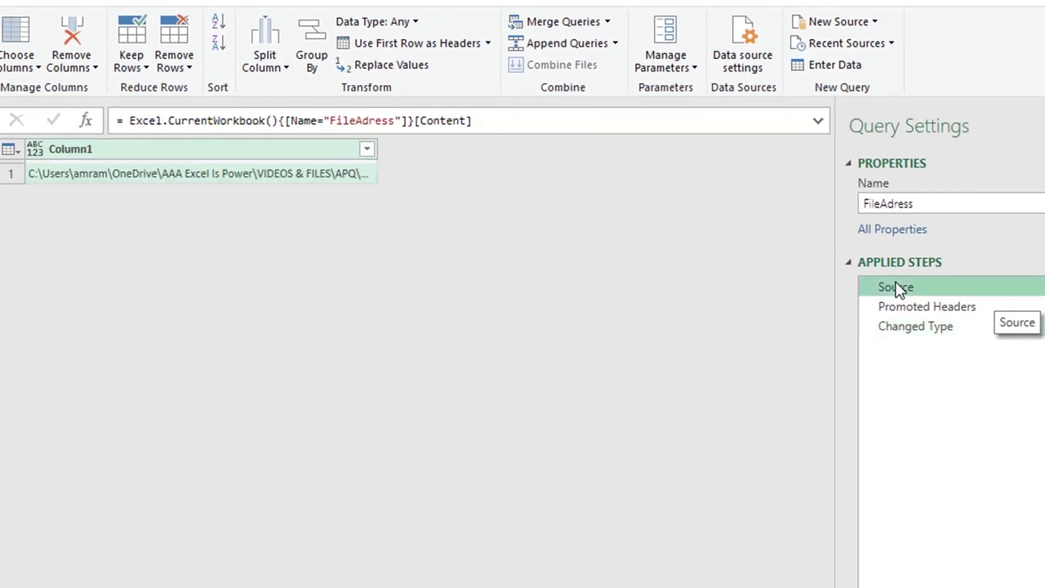
pyautogui.click(921, 314)
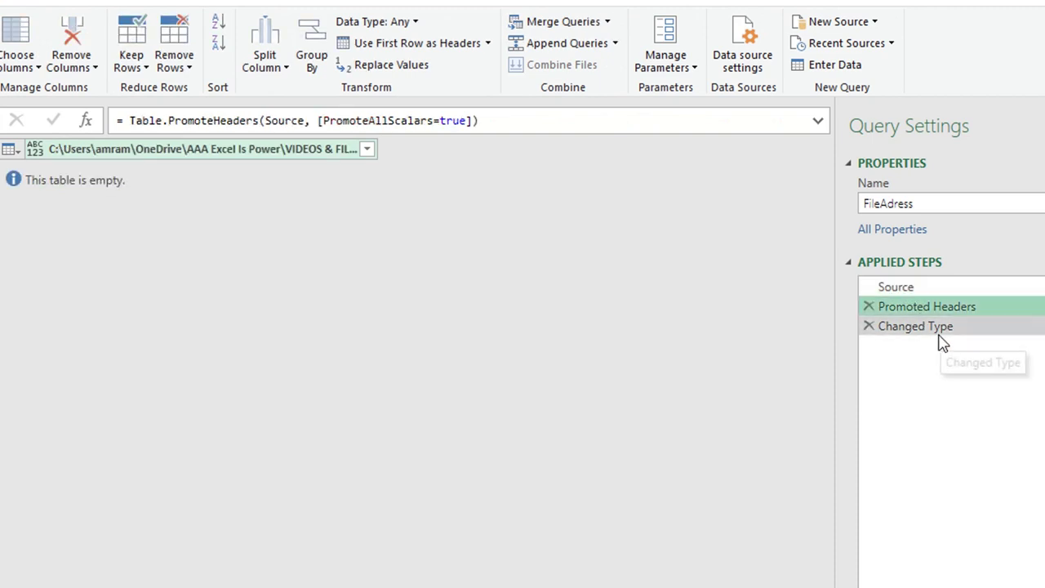
pyautogui.click(939, 334)
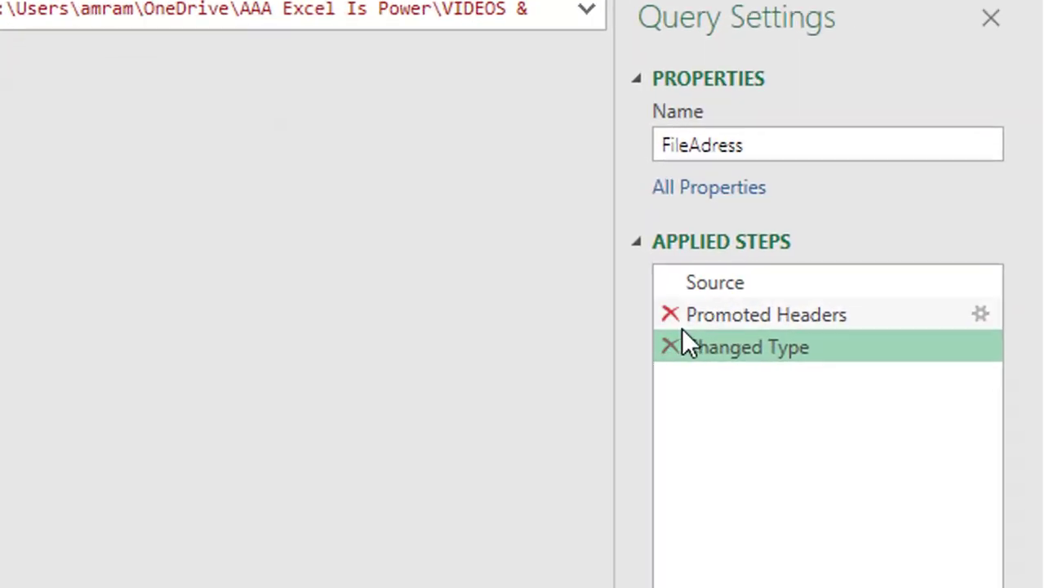
pyautogui.click(707, 319)
pyautogui.rightClick(742, 321)
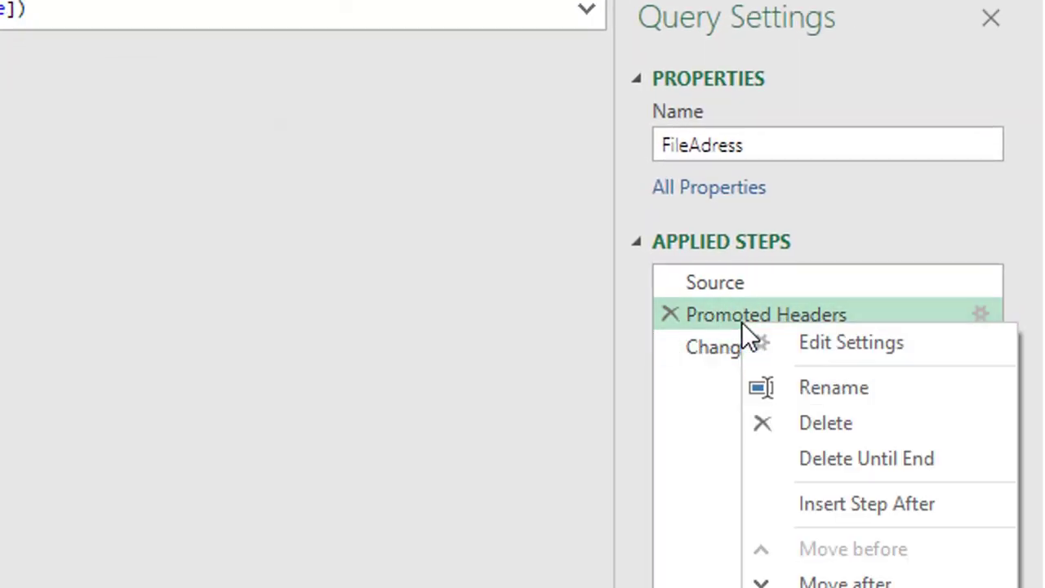
pyautogui.click(855, 462)
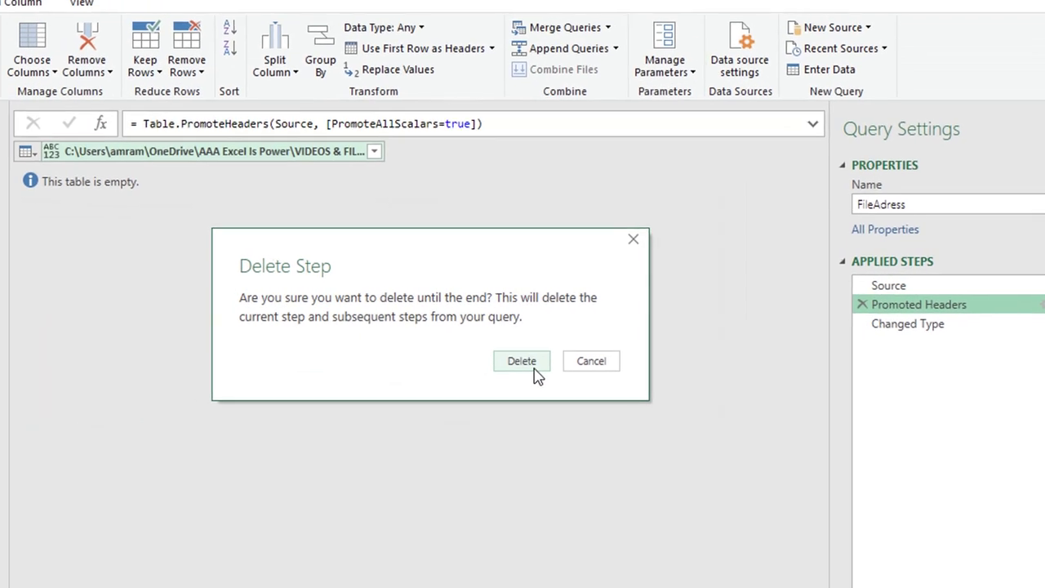
# Step: Confirm removing the later steps and drill down on row 1 to the Feb19.xlsx path text
pyautogui.click(94, 415)
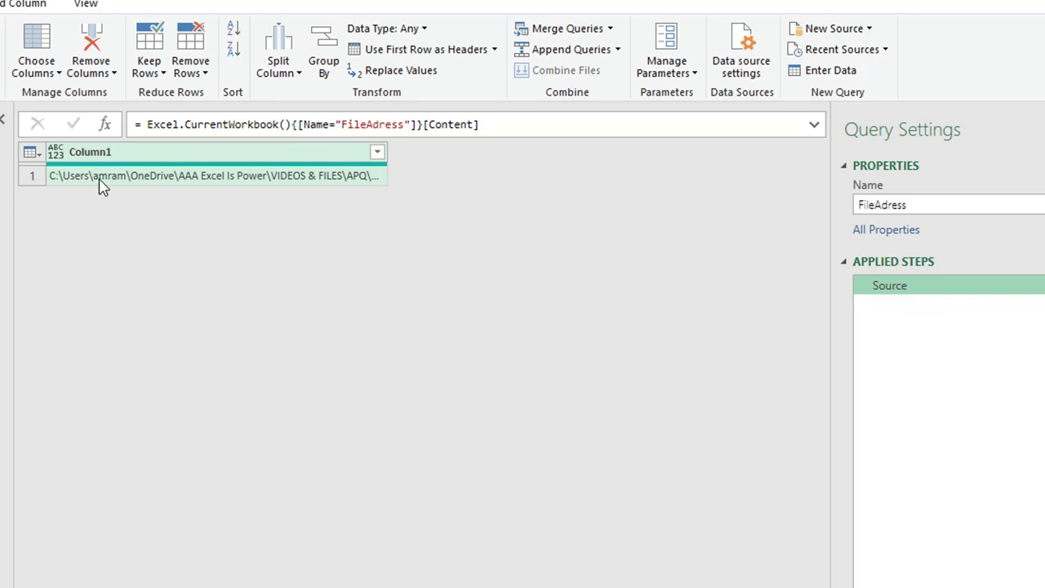
pyautogui.click(124, 185)
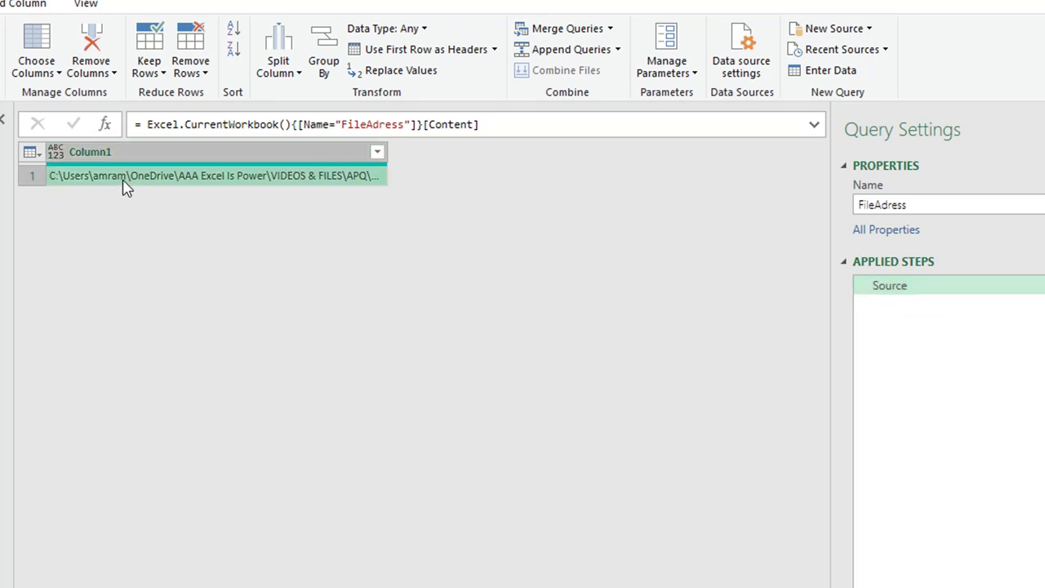
pyautogui.rightClick(126, 182)
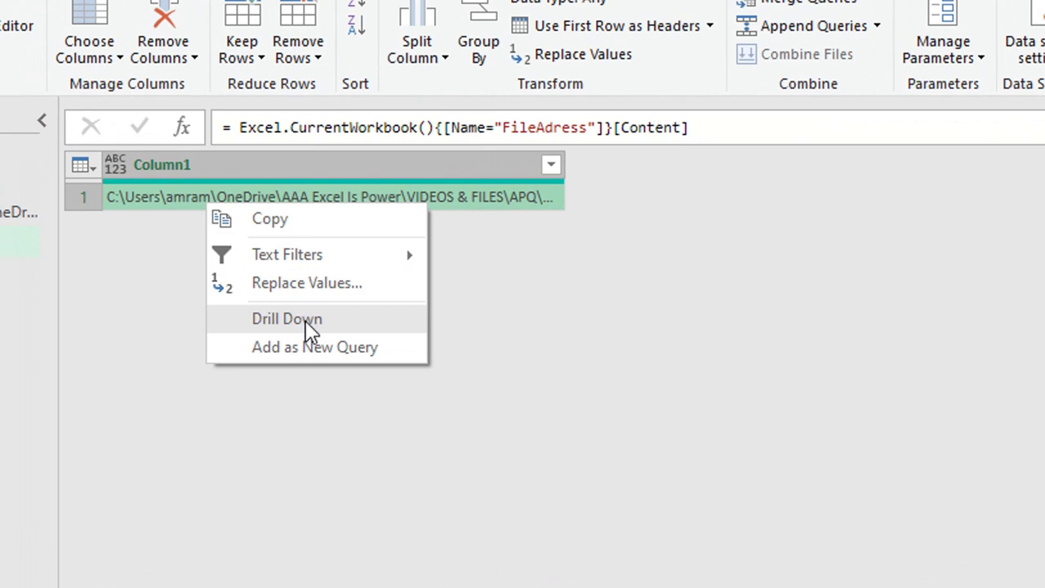
pyautogui.click(307, 320)
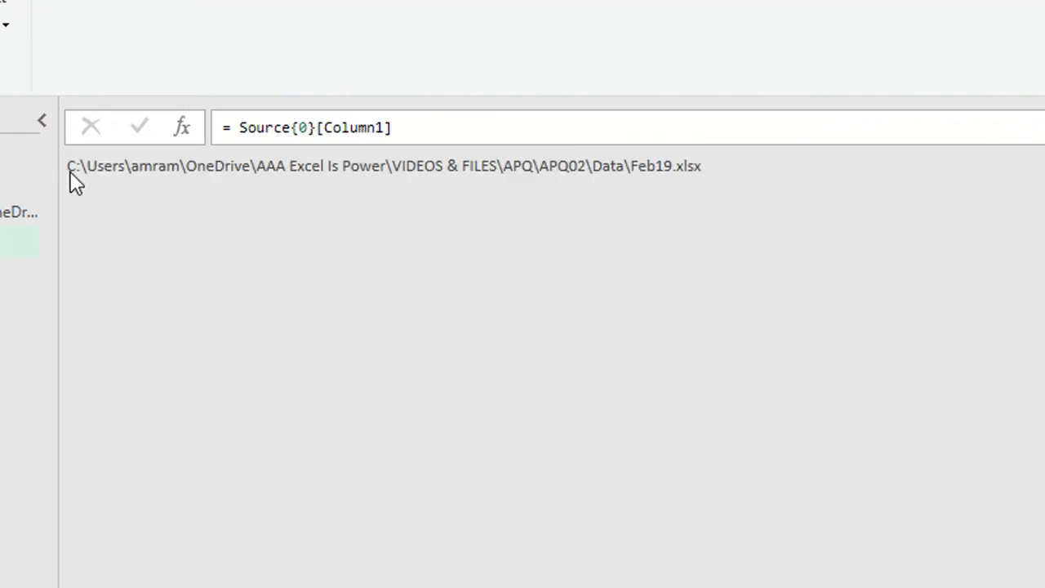
pyautogui.moveTo(67, 165); pyautogui.dragTo(758, 170)
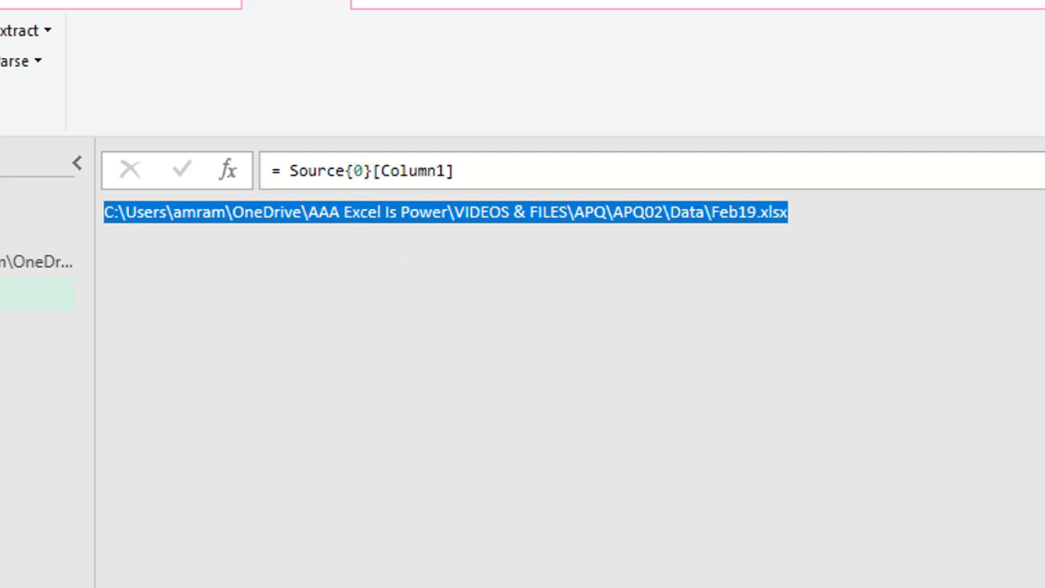
pyautogui.click(961, 326)
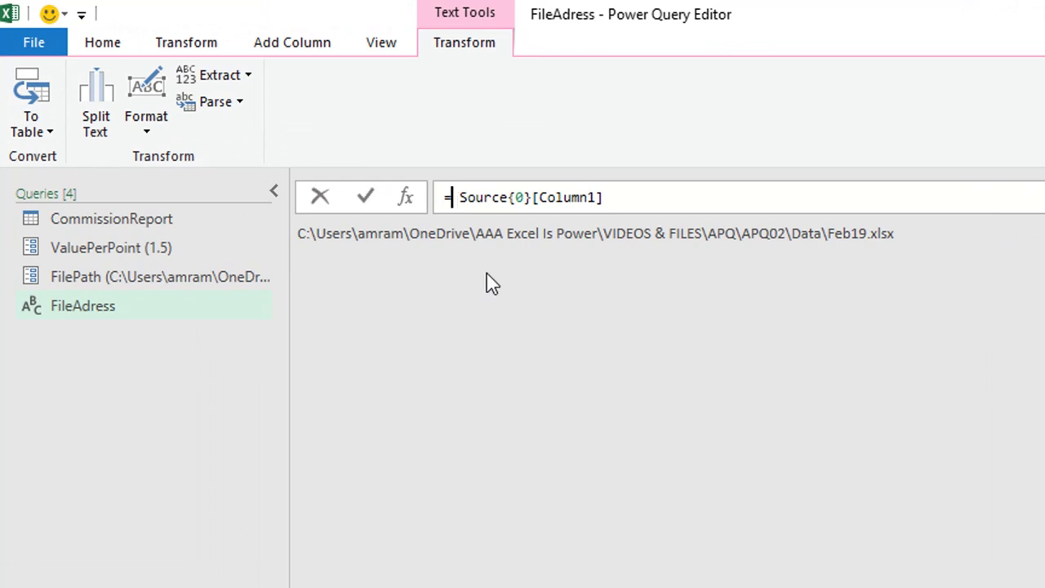
# Step: Wrap Source{0}[Column1] in File.Contents() to return the 12695-byte Feb19.xlsx binary
pyautogui.write('File')
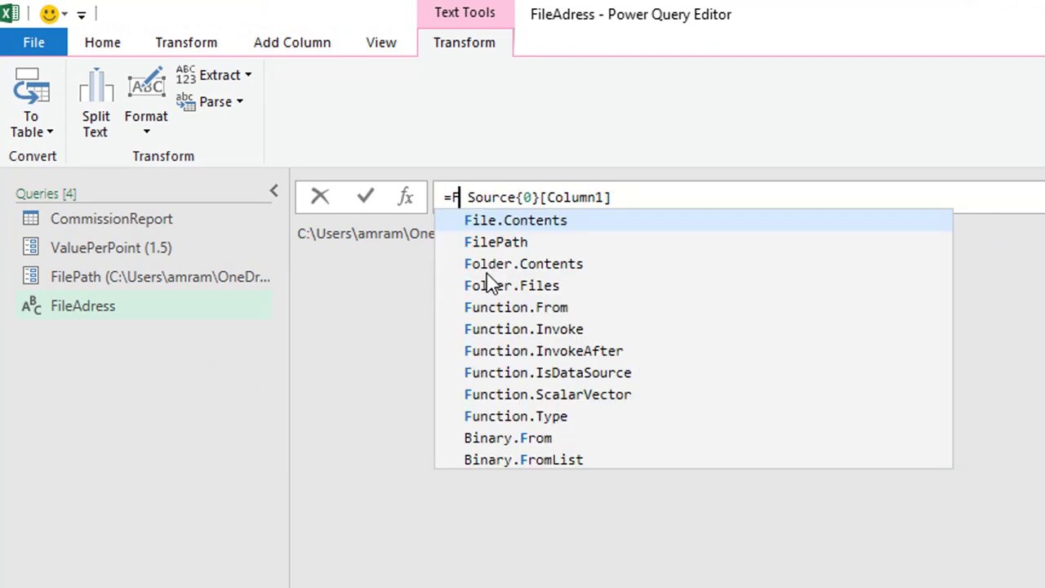
pyautogui.write('.co')
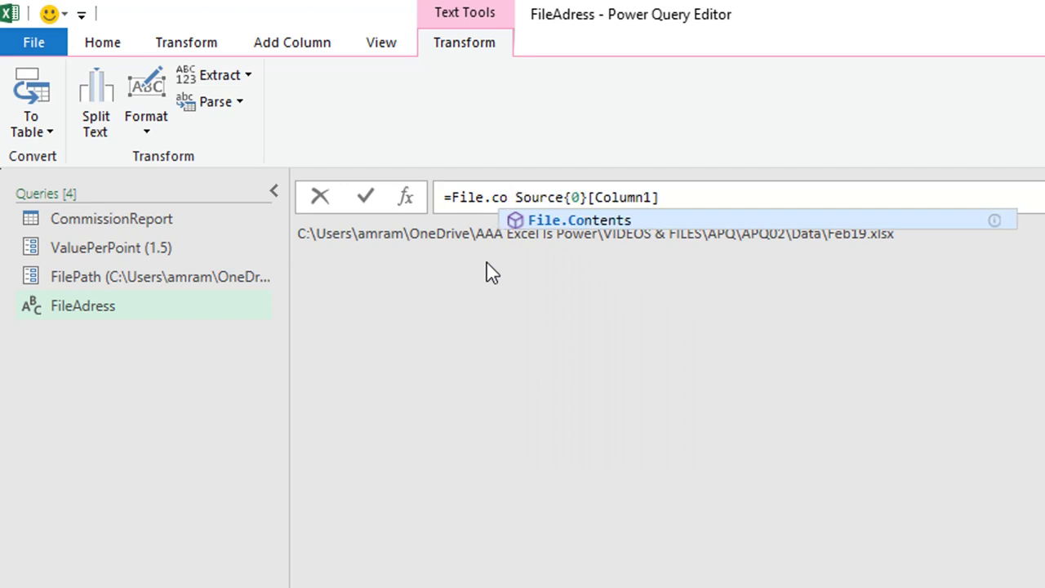
pyautogui.click(600, 222)
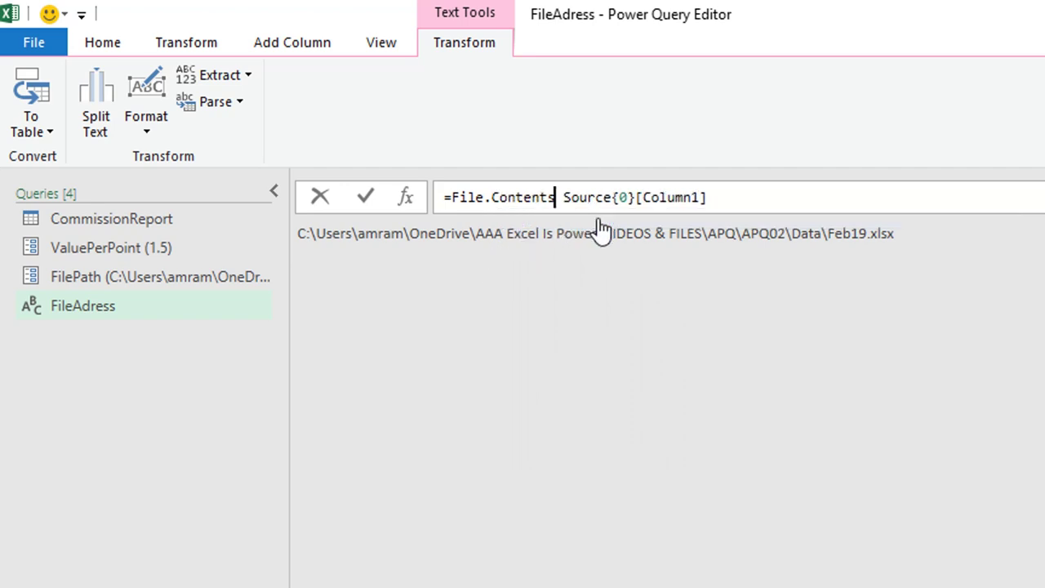
pyautogui.write('(')
pyautogui.press('Delete')
pyautogui.click(770, 204)
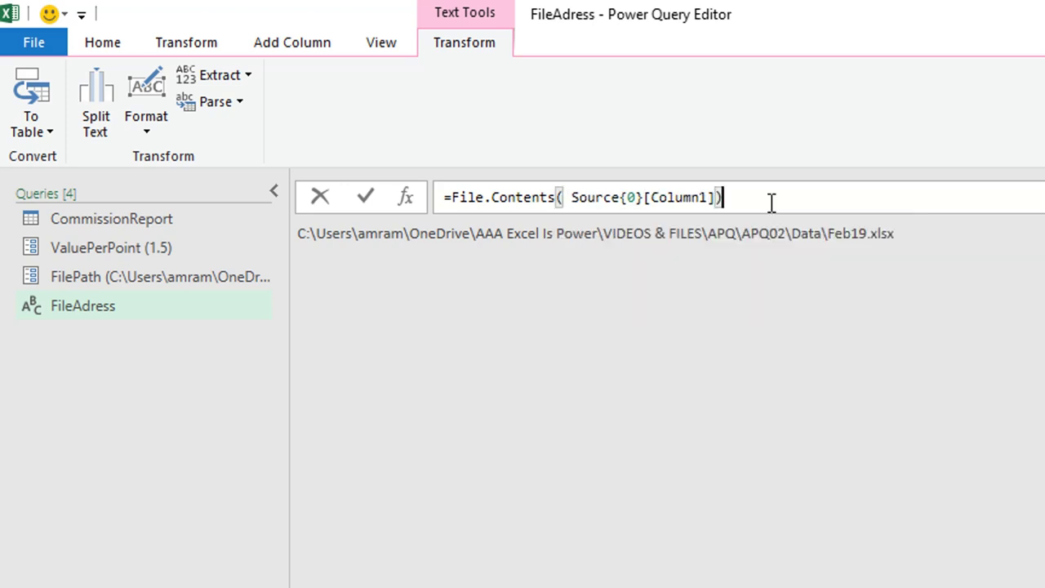
pyautogui.write(')')
pyautogui.click(366, 199)
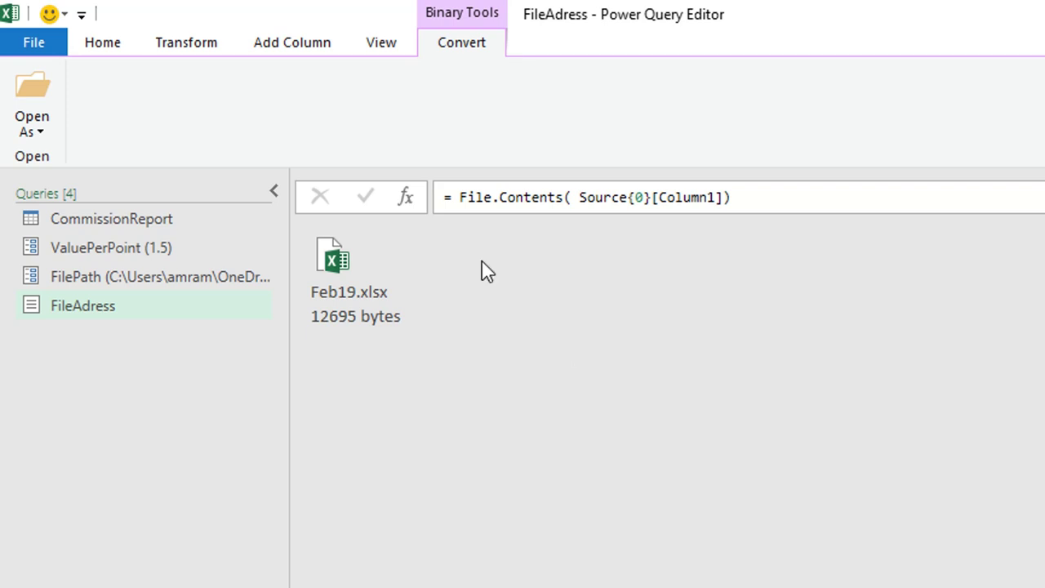
pyautogui.click(451, 196)
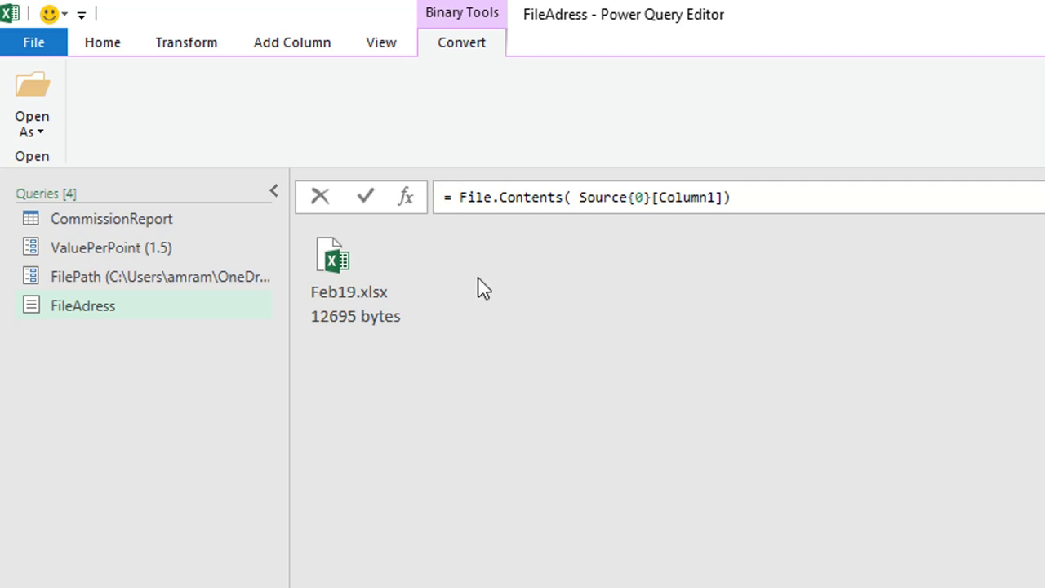
# Step: Wrap the formula in Excel.Workbook() so it lists the workbook's Sheet1 row
pyautogui.write('Excel.Wo')
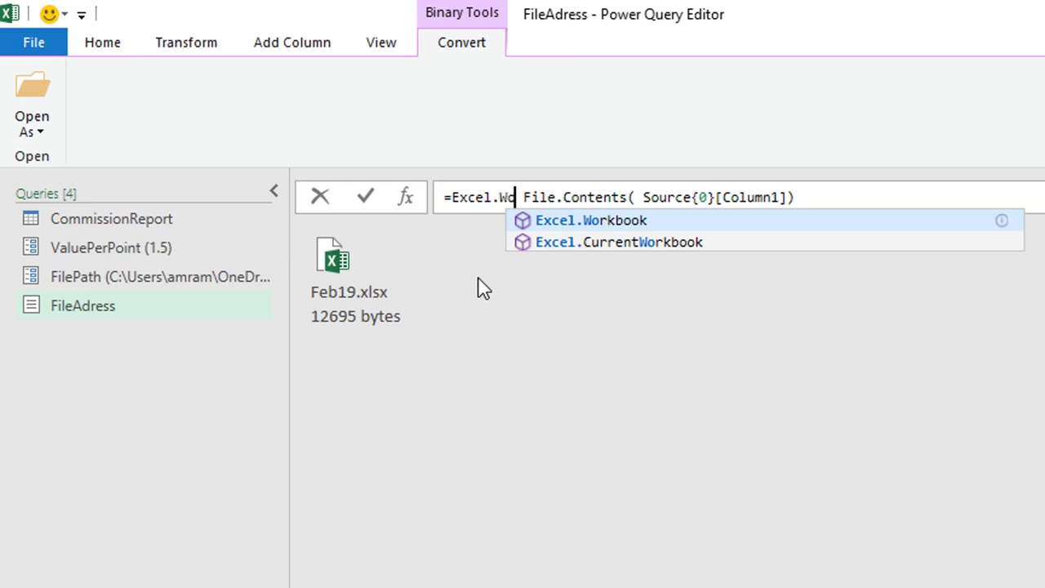
pyautogui.press('Tab')
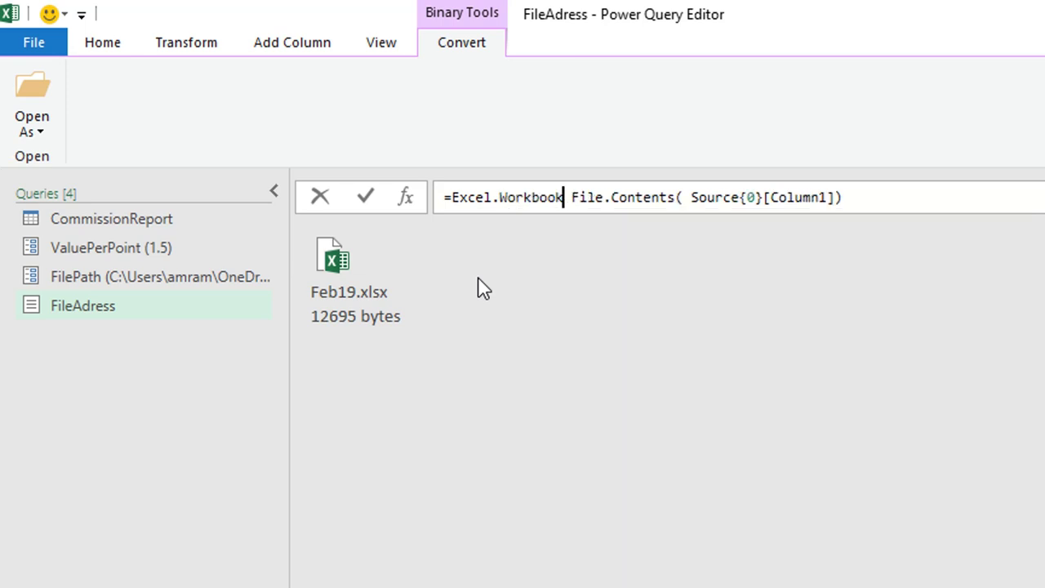
pyautogui.write('(')
pyautogui.press('Down')
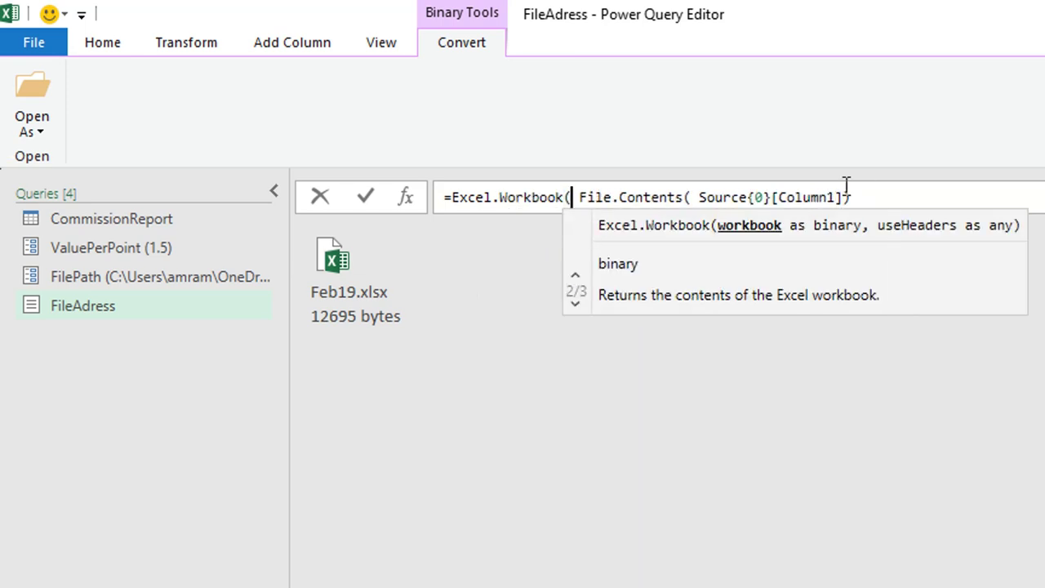
pyautogui.click(877, 196)
pyautogui.write(')')
pyautogui.press('Return')
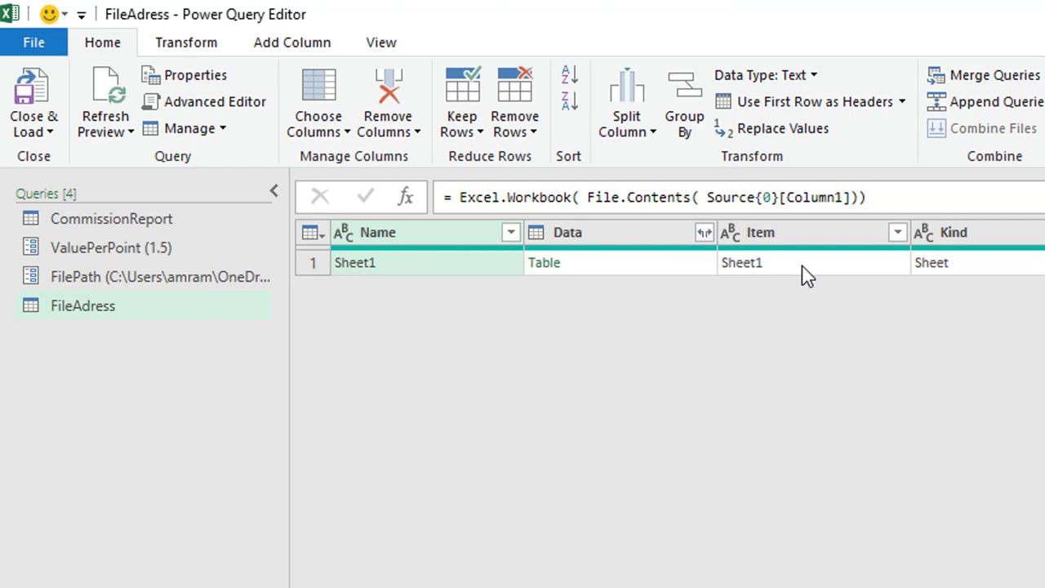
# Step: Pass true as Excel.Workbook's useHeaders argument and preview Sheet1's table with Month, SalesRep headers
pyautogui.click(645, 266)
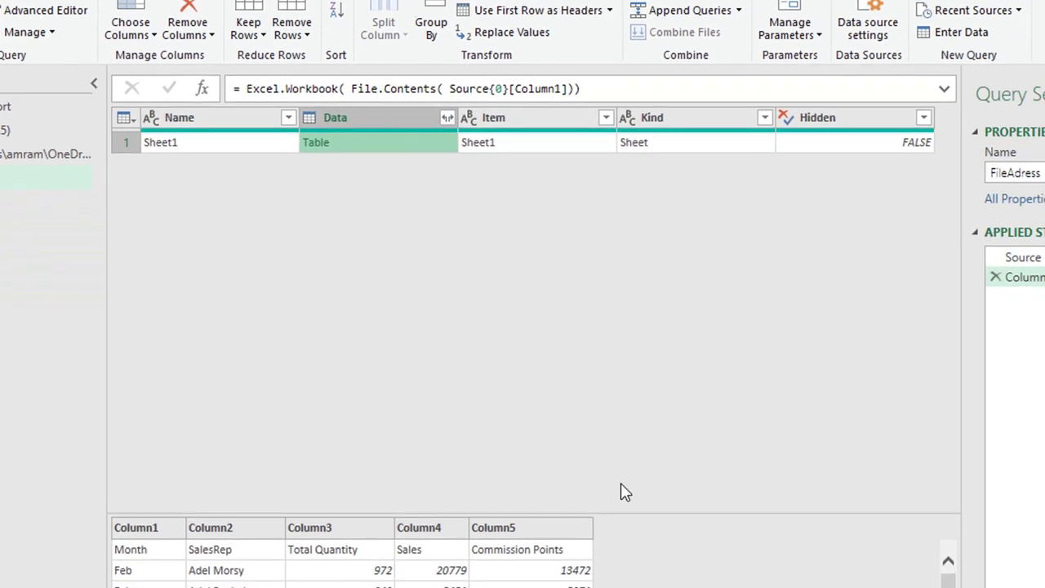
pyautogui.moveTo(286, 508); pyautogui.dragTo(320, 340)
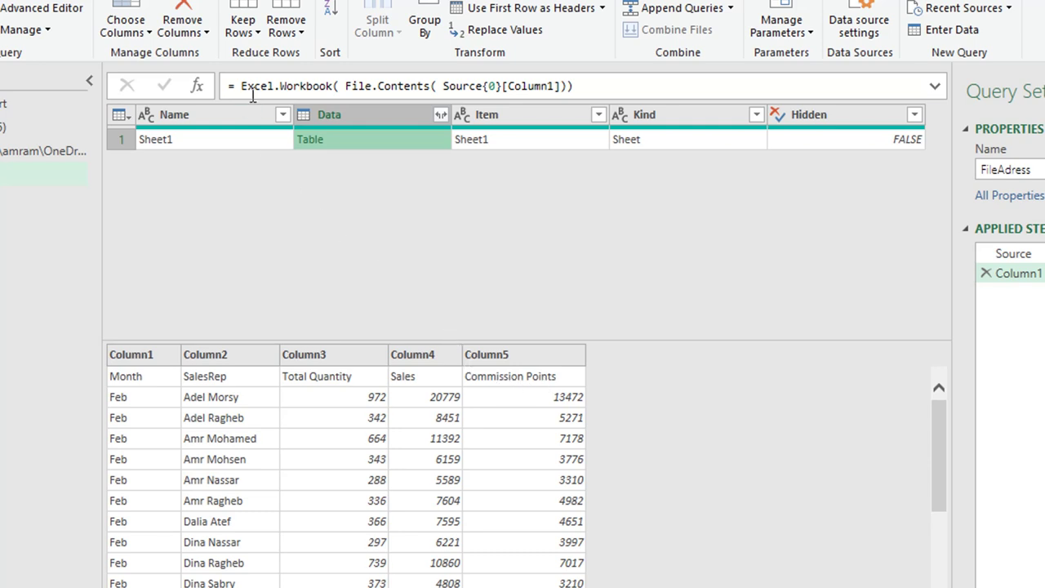
pyautogui.click(329, 86)
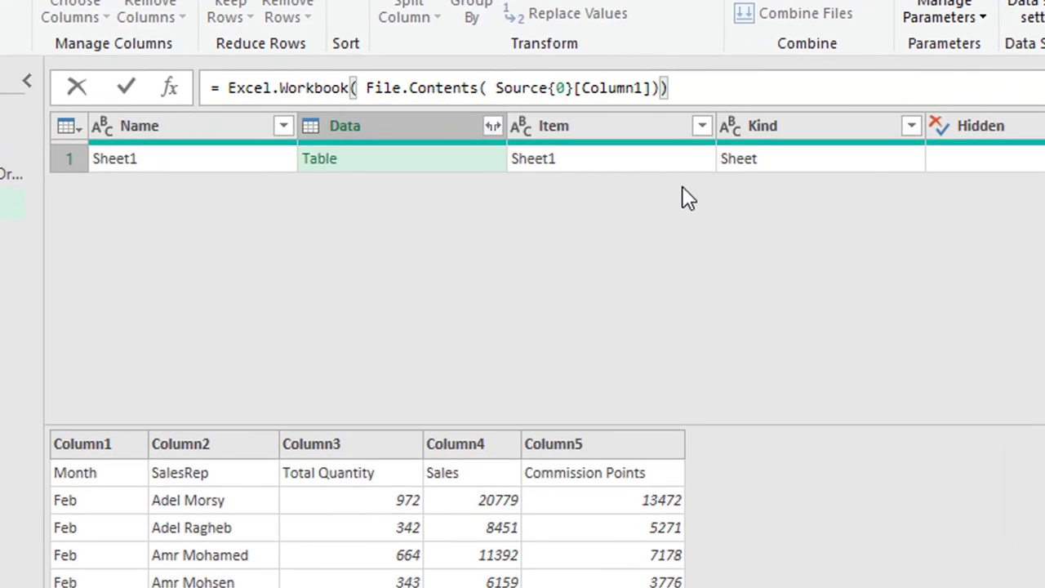
pyautogui.write(', true')
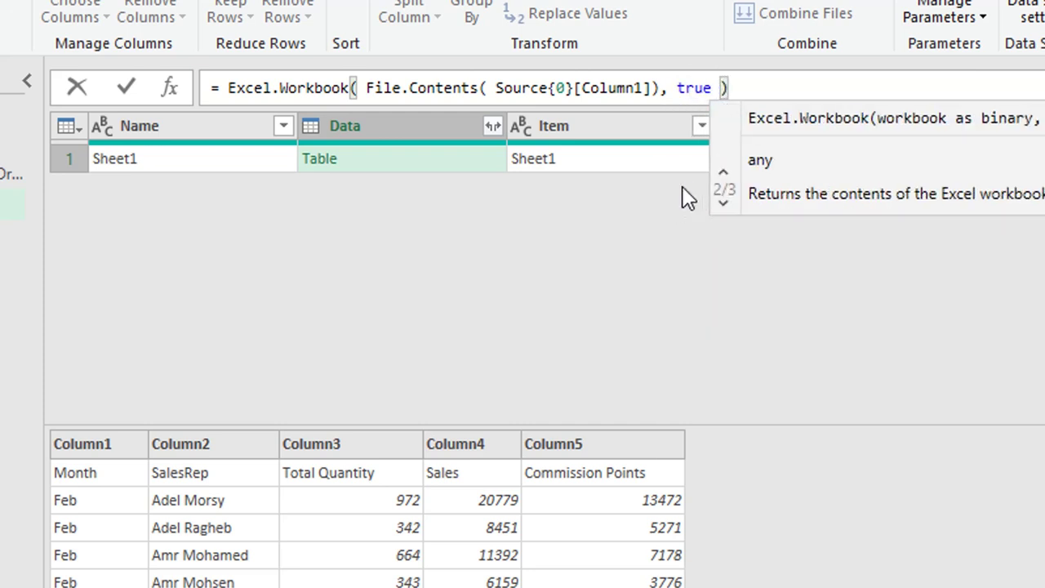
pyautogui.click(785, 81)
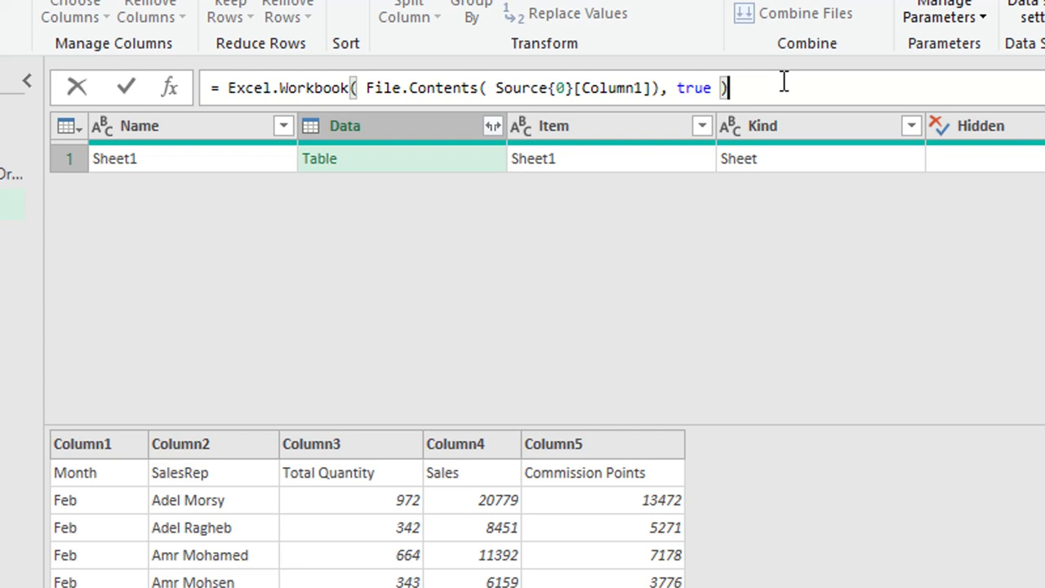
pyautogui.press('Return')
pyautogui.click(465, 170)
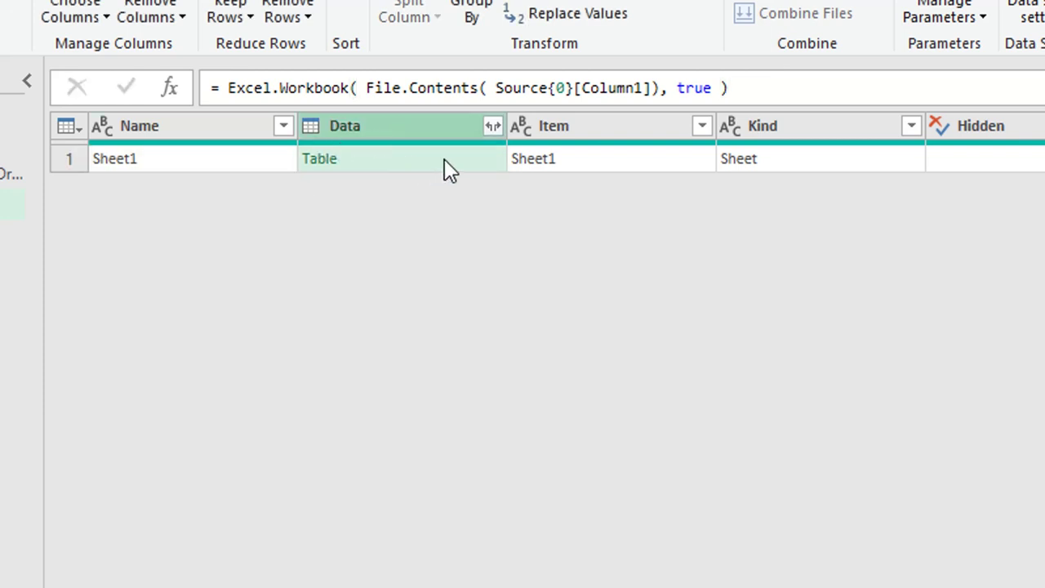
pyautogui.click(462, 161)
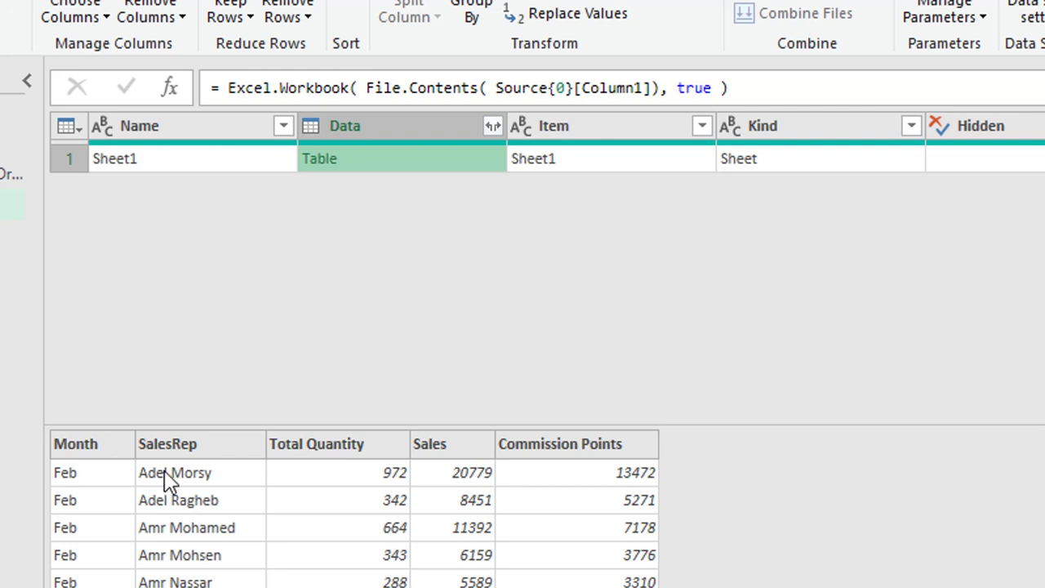
# Step: Keep only the Data column, expand it without the Data prefix, and detect data types
pyautogui.rightClick(433, 130)
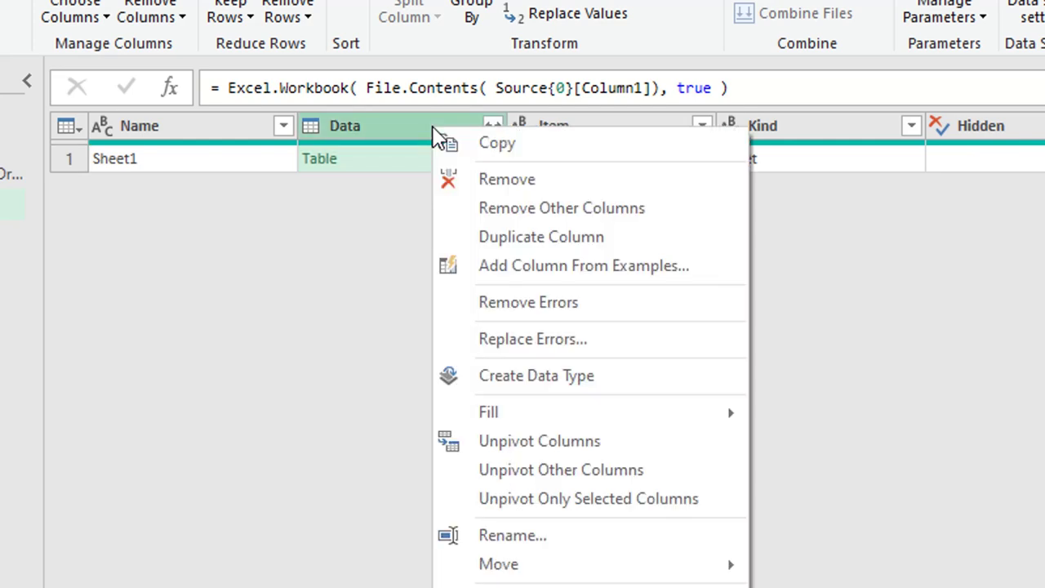
pyautogui.click(523, 209)
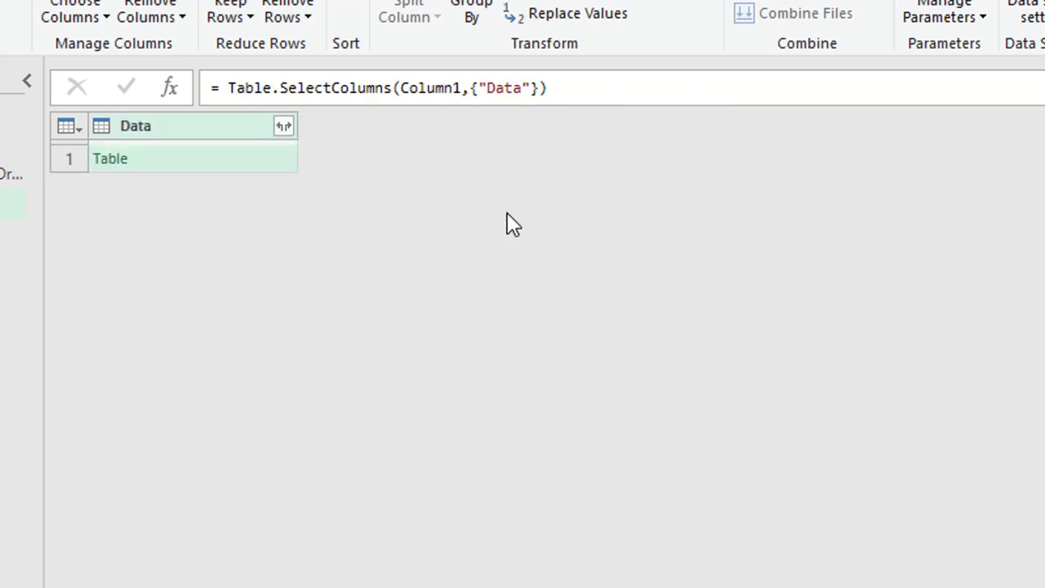
pyautogui.click(351, 177)
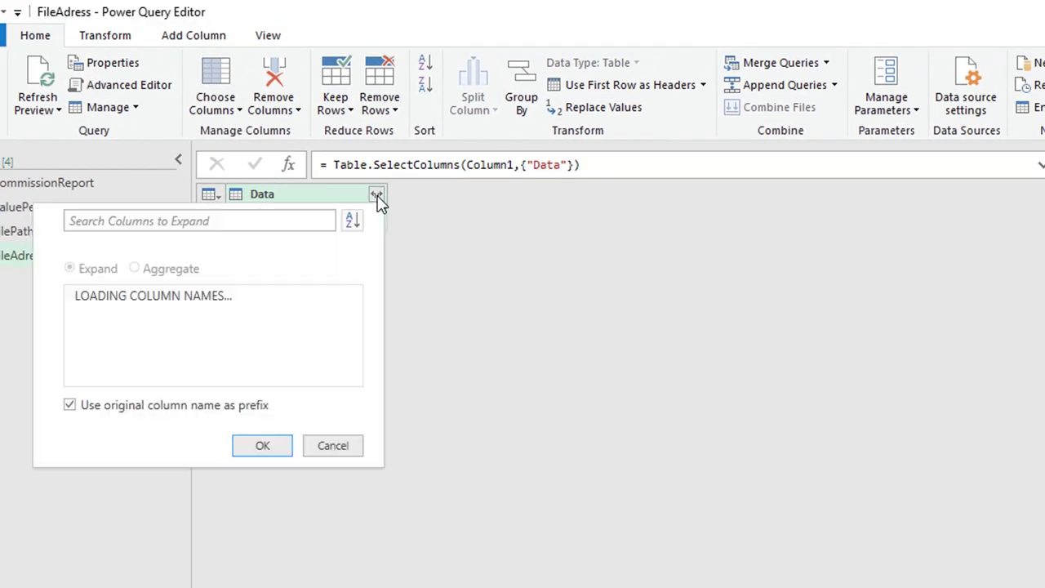
pyautogui.click(103, 431)
pyautogui.click(262, 469)
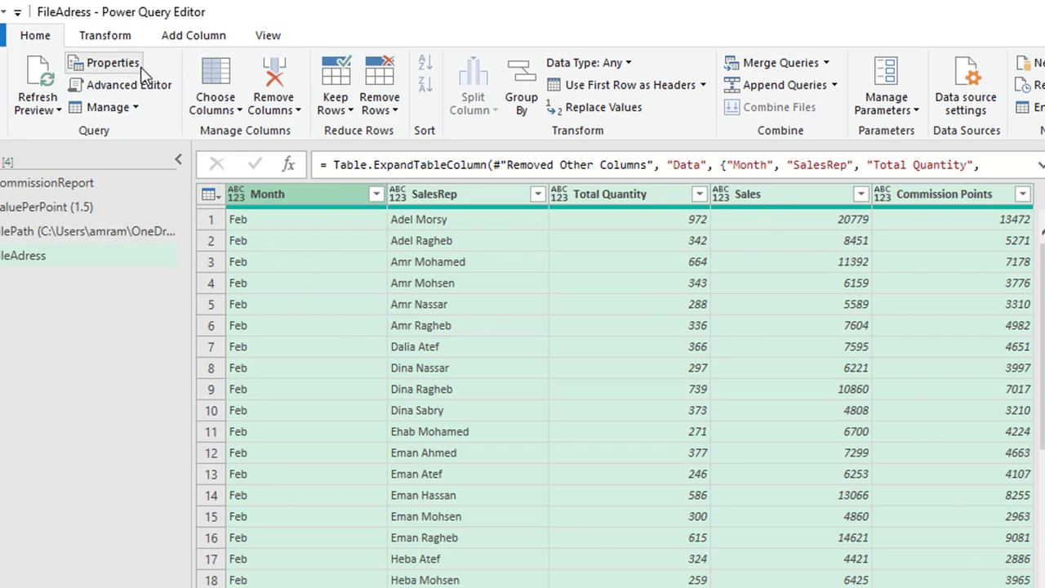
pyautogui.click(108, 37)
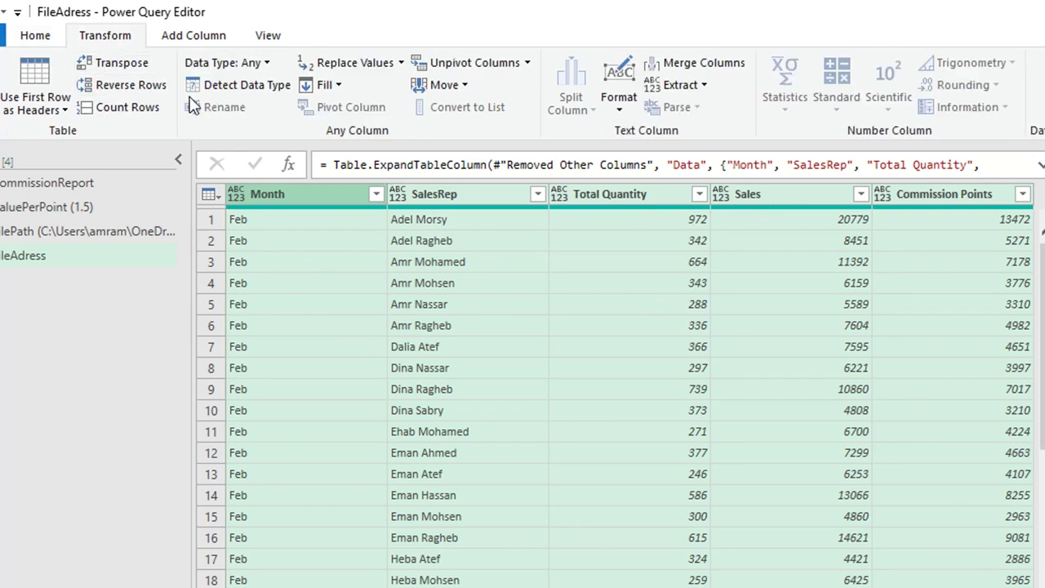
pyautogui.click(248, 88)
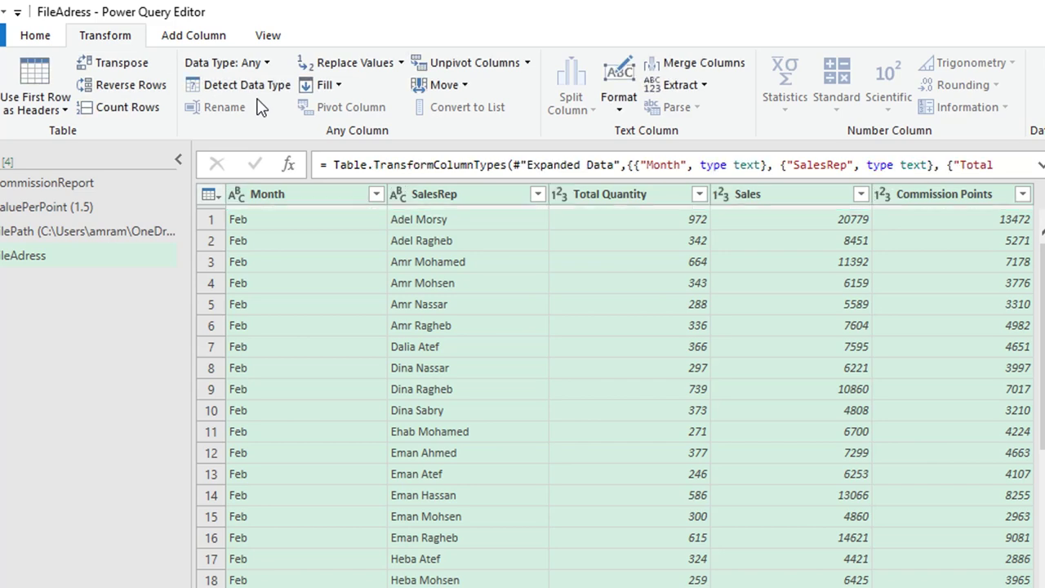
# Step: Begin multiplying the Commission Points column by a value via Standard > Multiply
pyautogui.click(932, 193)
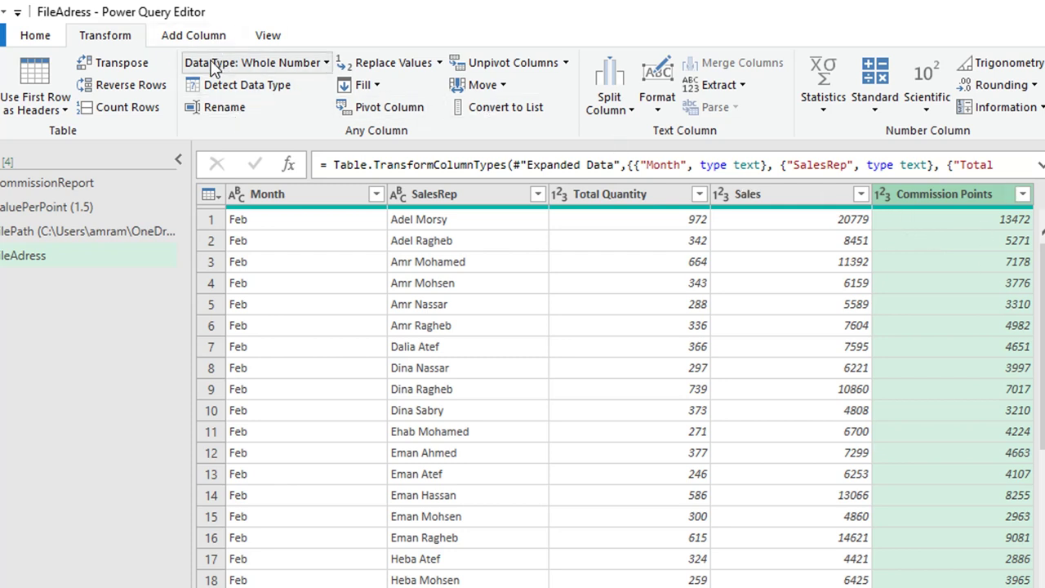
pyautogui.click(198, 35)
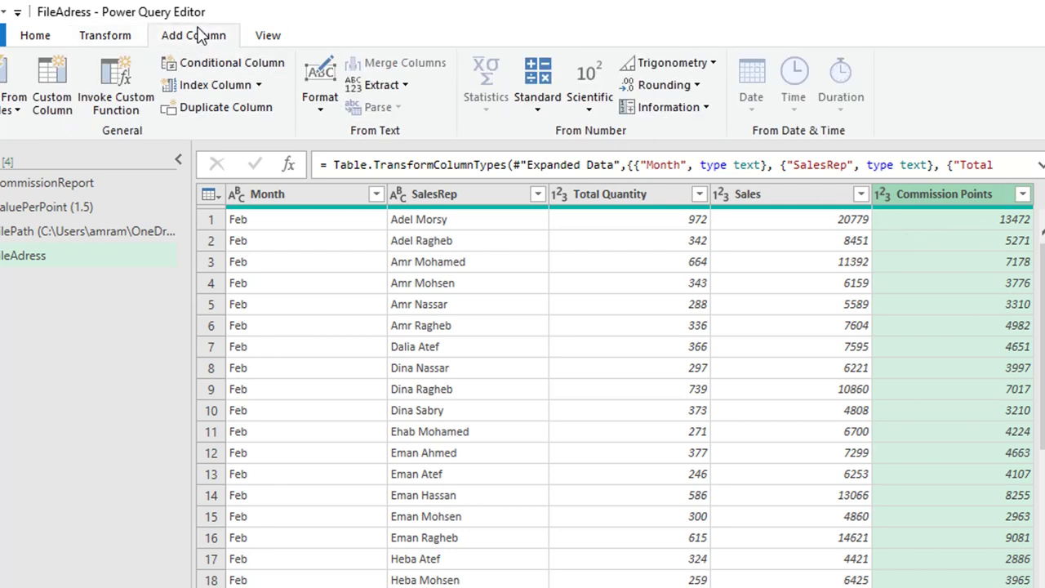
pyautogui.click(538, 111)
pyautogui.click(572, 154)
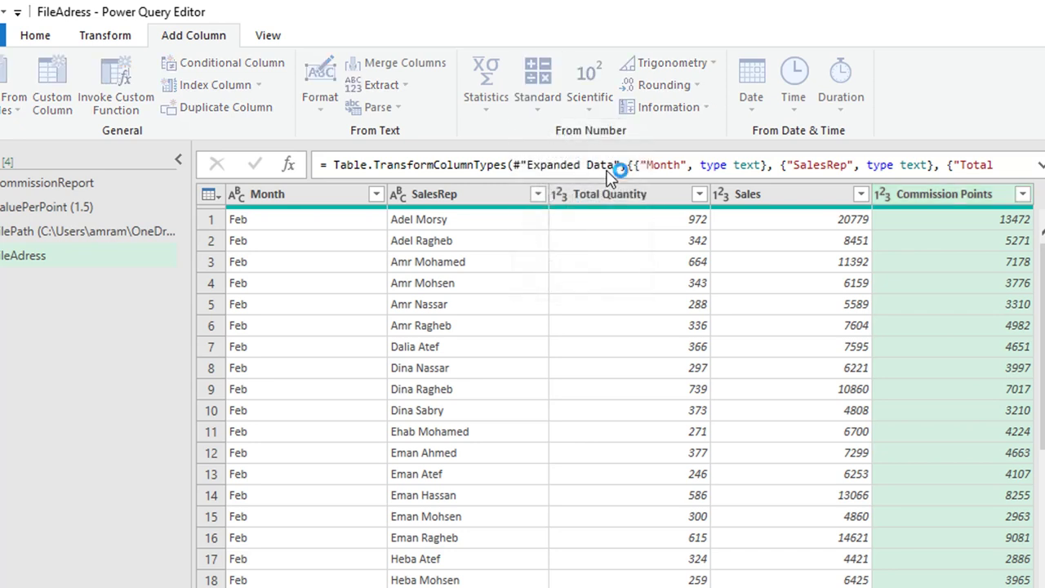
# Step: Multiply by 1, then rename the column CommissionValue and use ValuePerPoint as the multiplier
pyautogui.write('1')
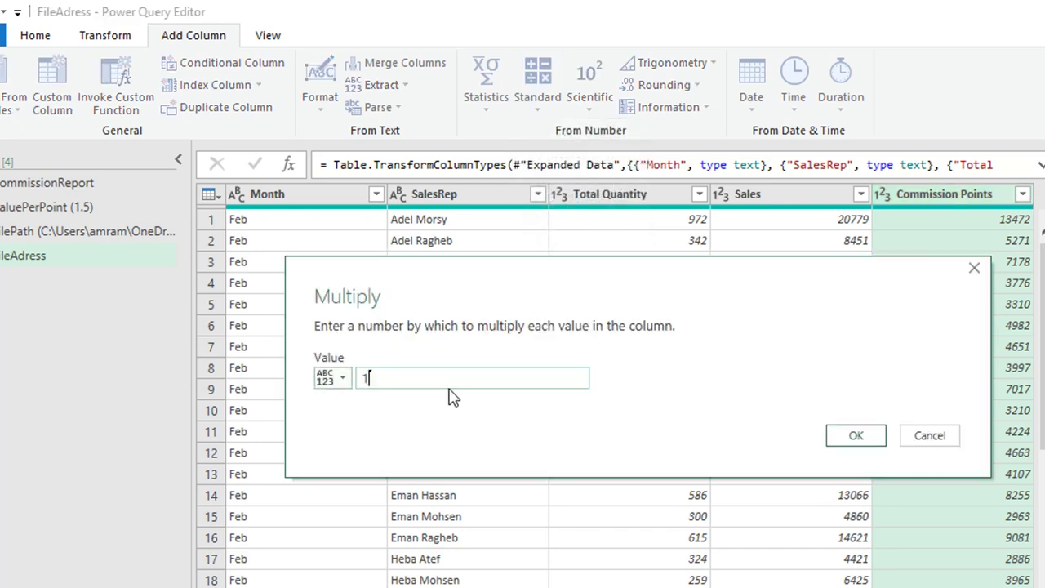
pyautogui.click(857, 437)
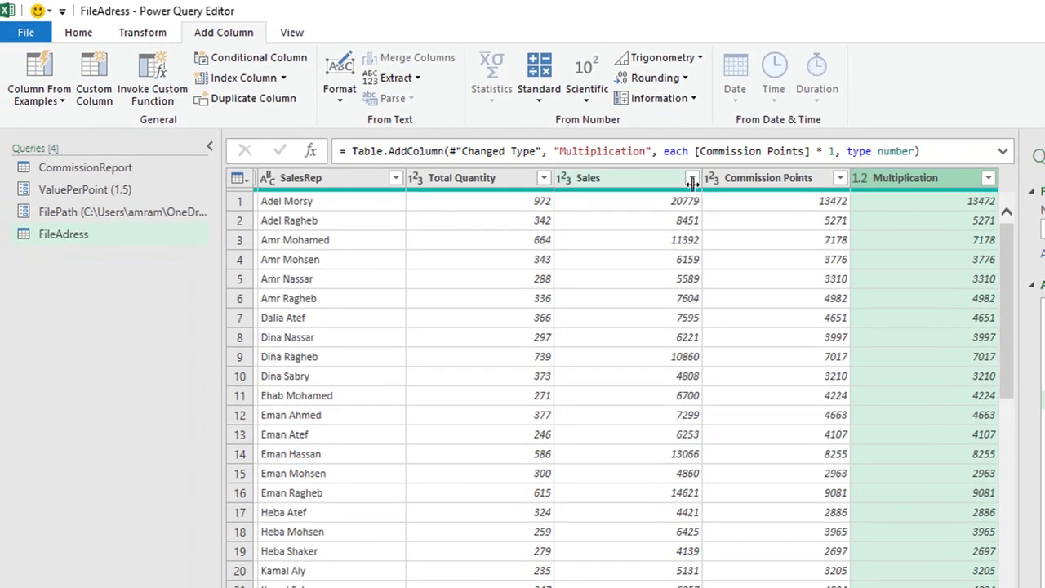
pyautogui.doubleClick(610, 152)
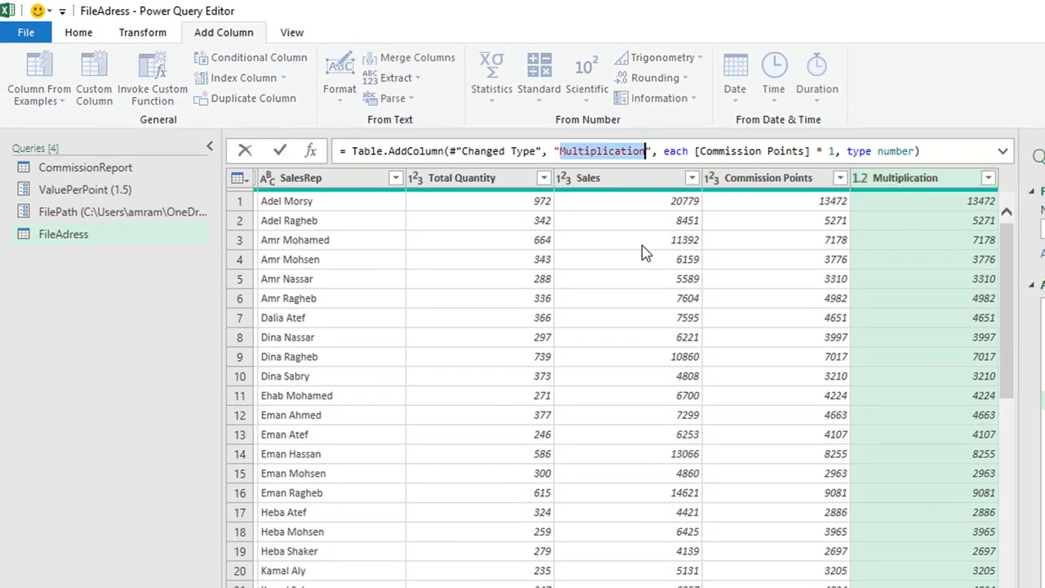
pyautogui.write('CommissionValue')
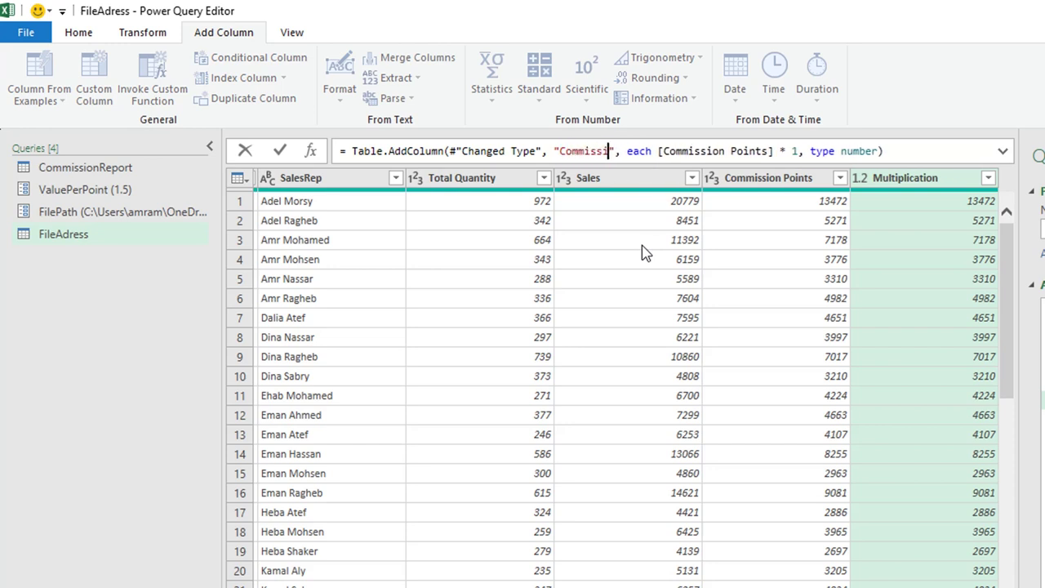
pyautogui.press('Right')
pyautogui.press('Right')
pyautogui.press('Right')
pyautogui.press('Right')
pyautogui.press('Right')
pyautogui.press('Right')
pyautogui.press('Right')
pyautogui.press('Right')
pyautogui.press('Right')
pyautogui.press('Right')
pyautogui.press('Right')
pyautogui.press('Right')
pyautogui.press('Right')
pyautogui.press('Right')
pyautogui.press('Right')
pyautogui.press('Right')
pyautogui.press('Right')
pyautogui.press('Right')
pyautogui.press('Right')
pyautogui.press('Right')
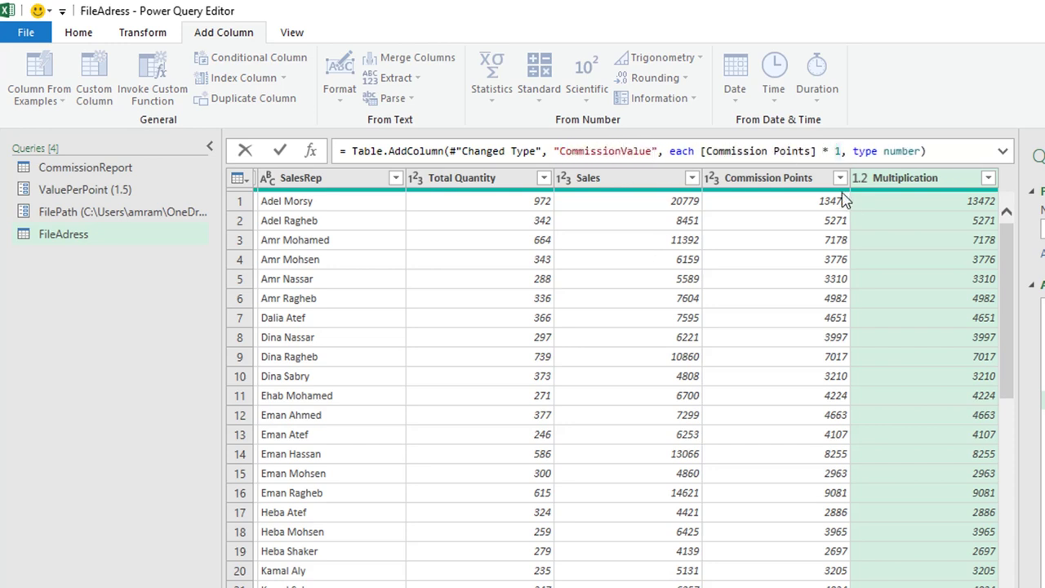
pyautogui.press('BackSpace')
pyautogui.write('ValuePerPoint')
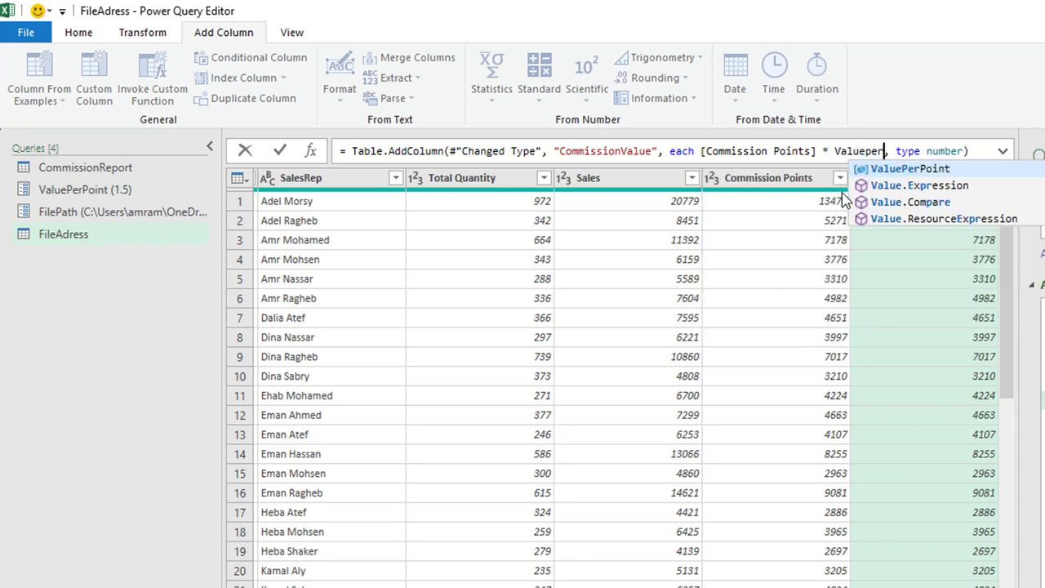
pyautogui.click(280, 152)
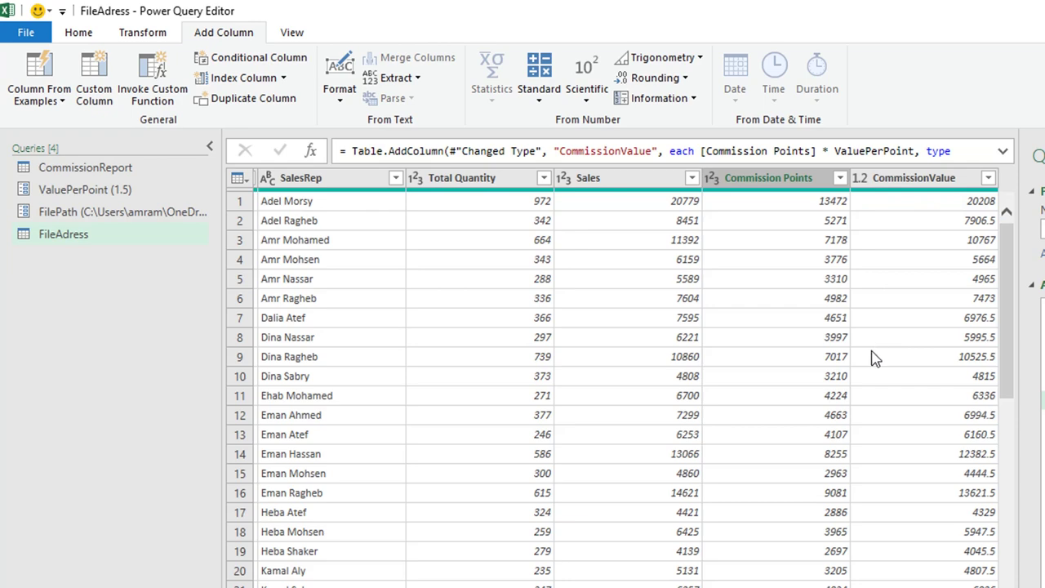
pyautogui.click(78, 37)
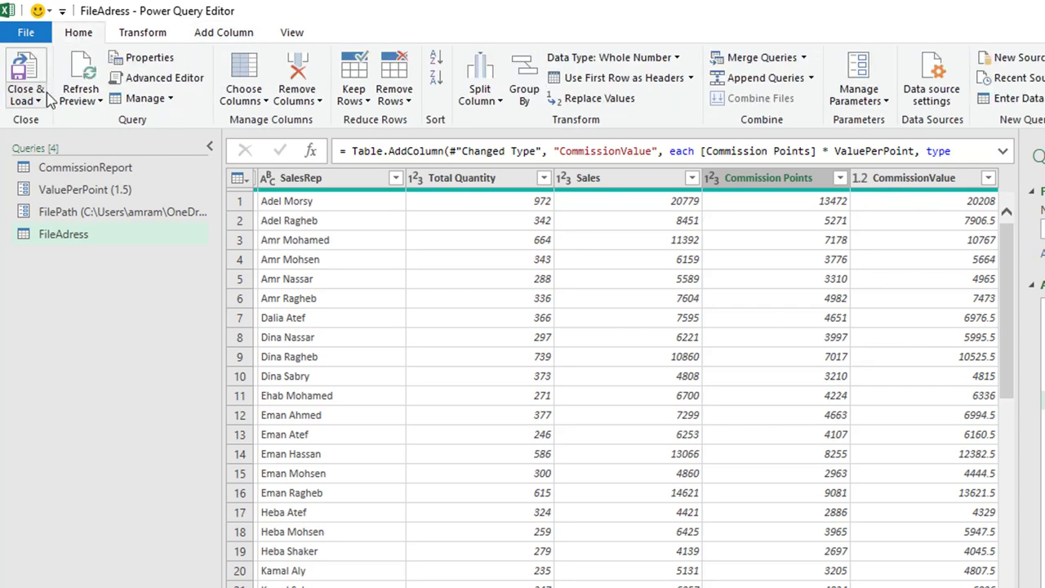
# Step: Close & Load the query to the existing worksheet at cell A3
pyautogui.click(30, 96)
pyautogui.click(49, 143)
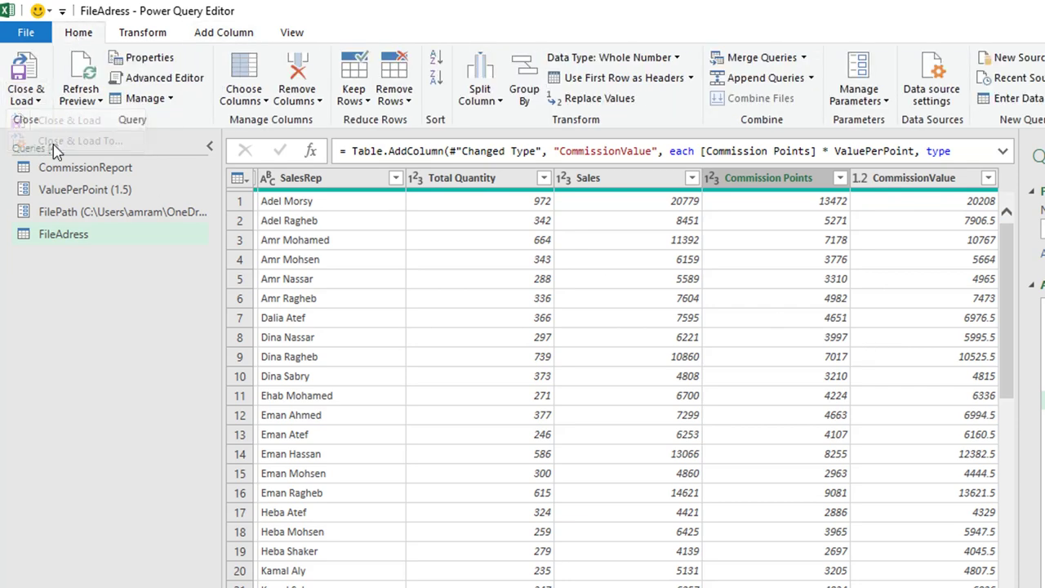
pyautogui.hotkey('alt', 'e')
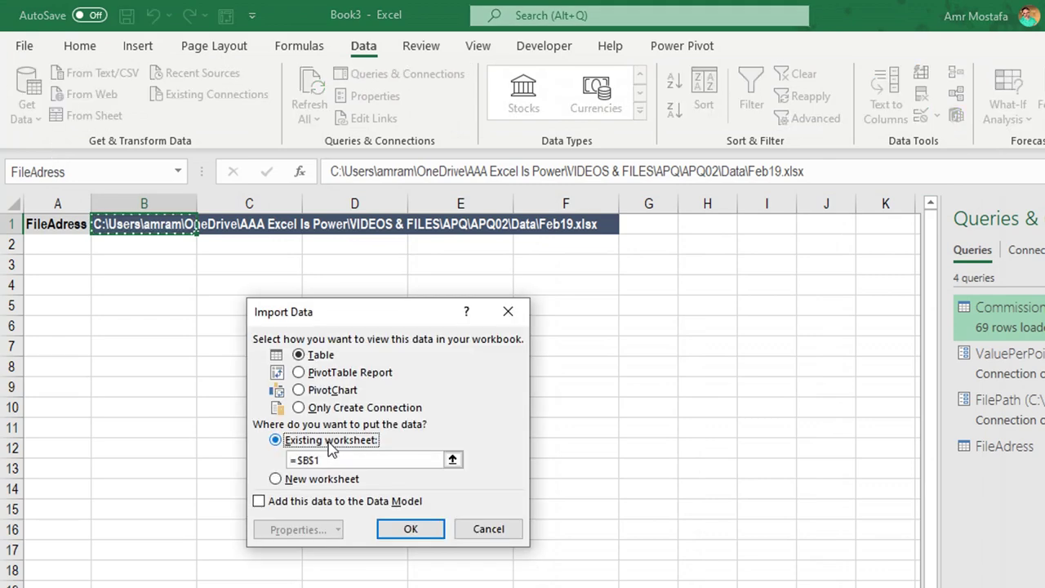
pyautogui.click(61, 263)
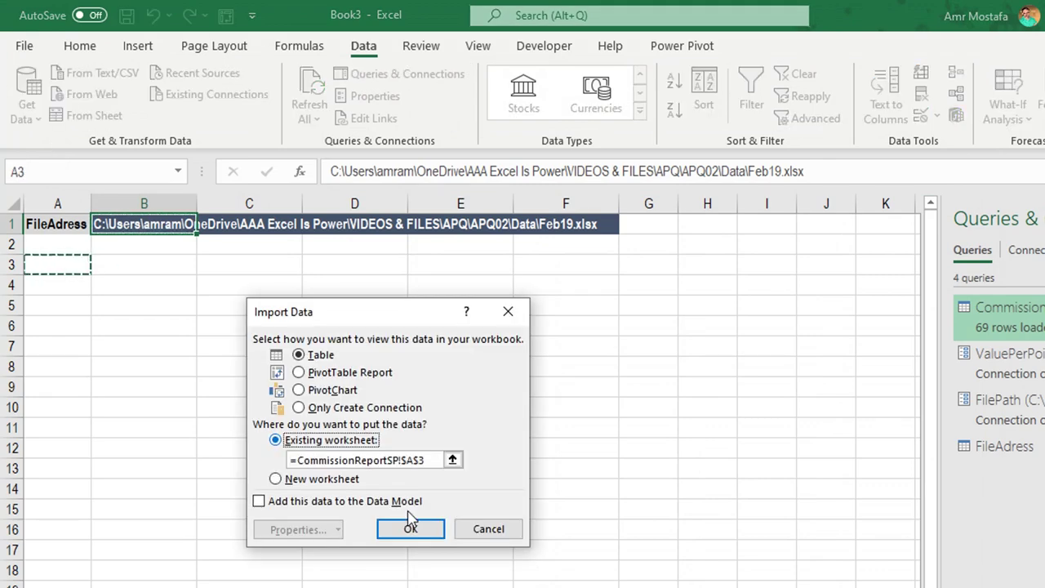
pyautogui.click(410, 529)
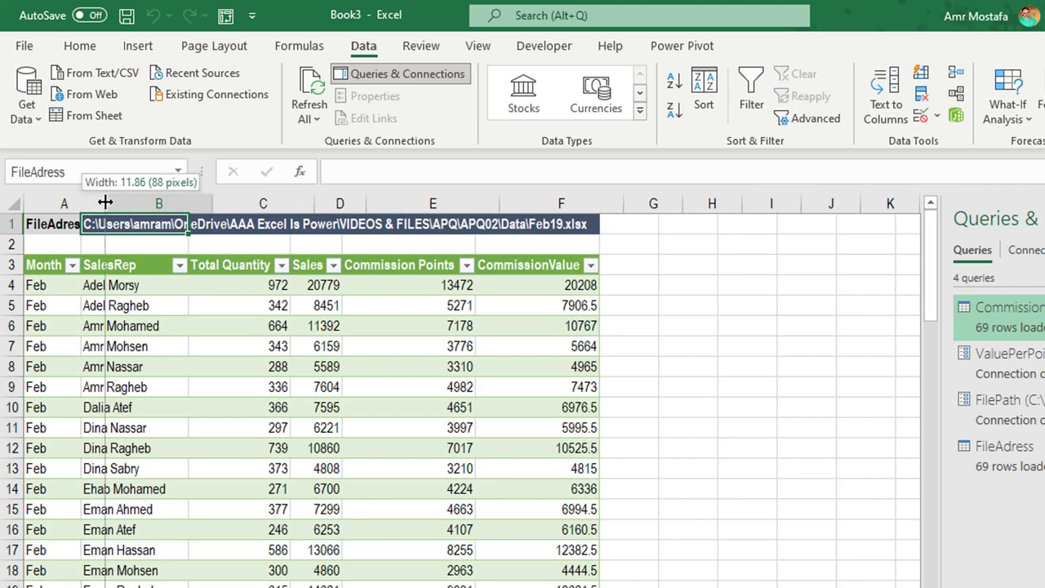
# Step: Widen column A and change B1's path from Feb19.xlsx to Mar19.xlsx
pyautogui.moveTo(81, 203); pyautogui.dragTo(106, 204)
pyautogui.click(159, 224)
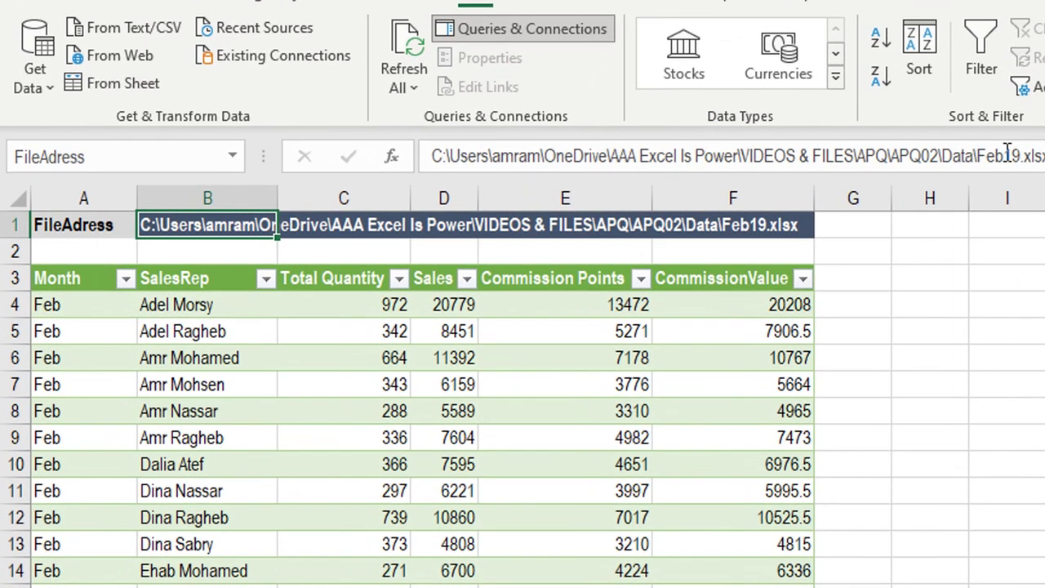
pyautogui.click(1004, 153)
pyautogui.press('BackSpace')
pyautogui.press('BackSpace')
pyautogui.press('BackSpace')
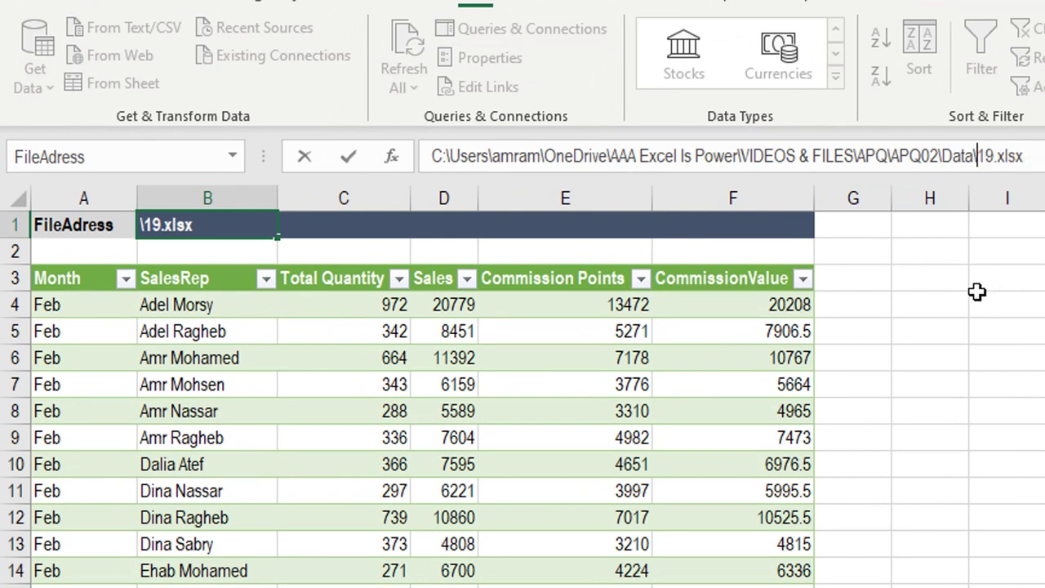
pyautogui.write('Mar')
pyautogui.press('Return')
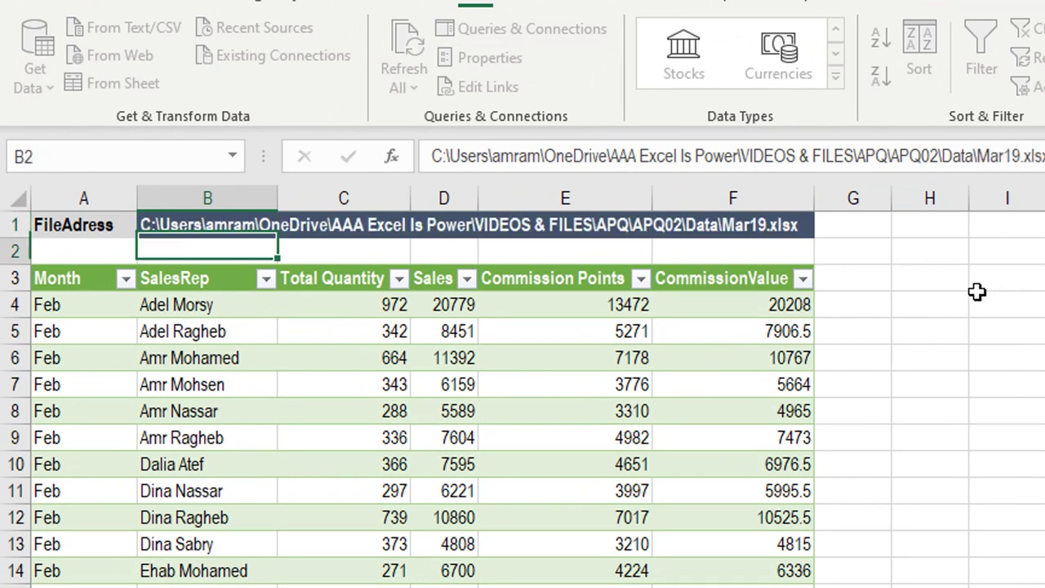
# Step: Refresh the loaded table so it shows the March commission data
pyautogui.click(239, 429)
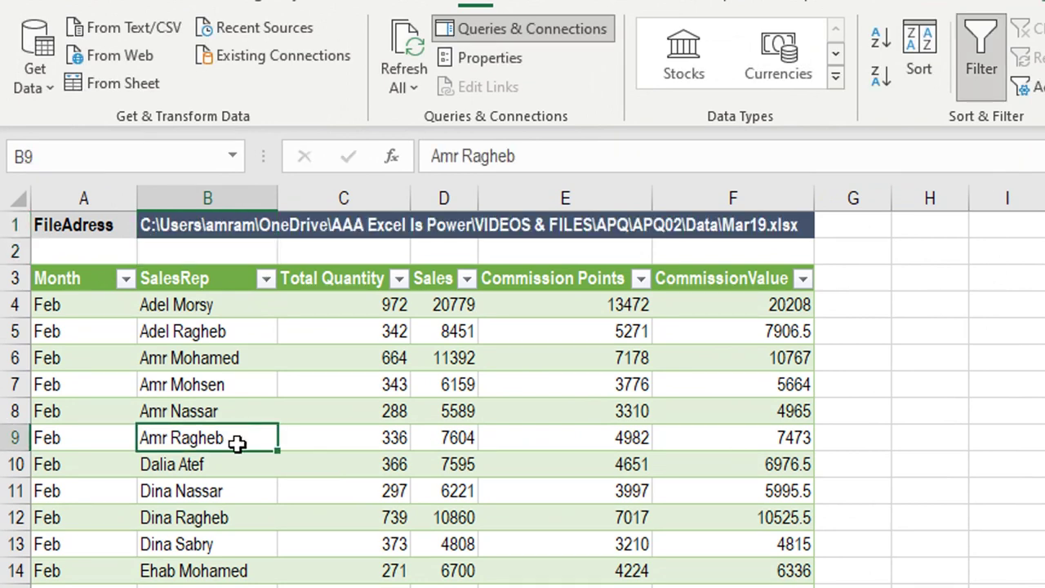
pyautogui.rightClick(240, 440)
pyautogui.click(362, 295)
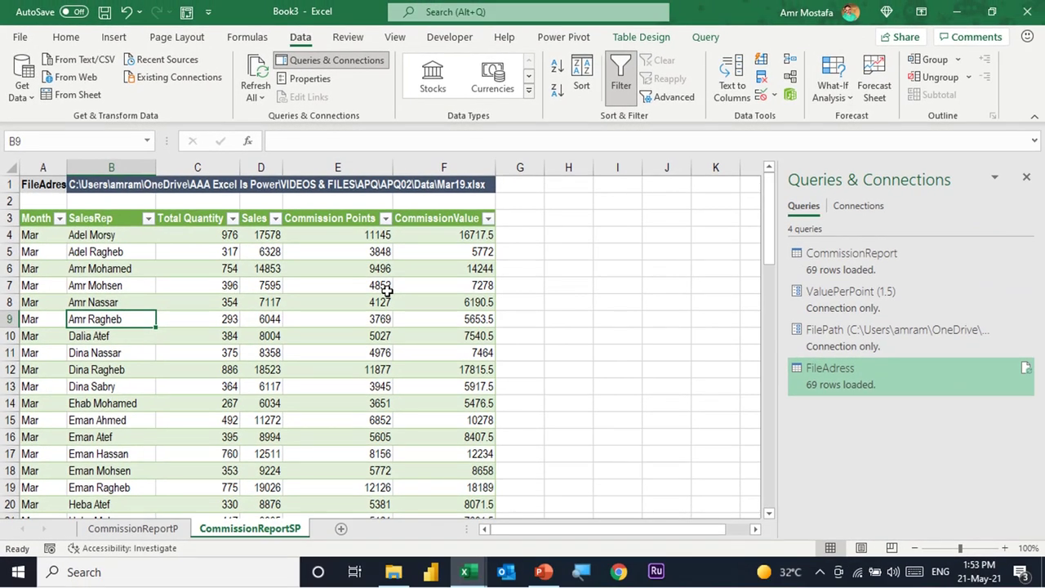
pyautogui.click(91, 186)
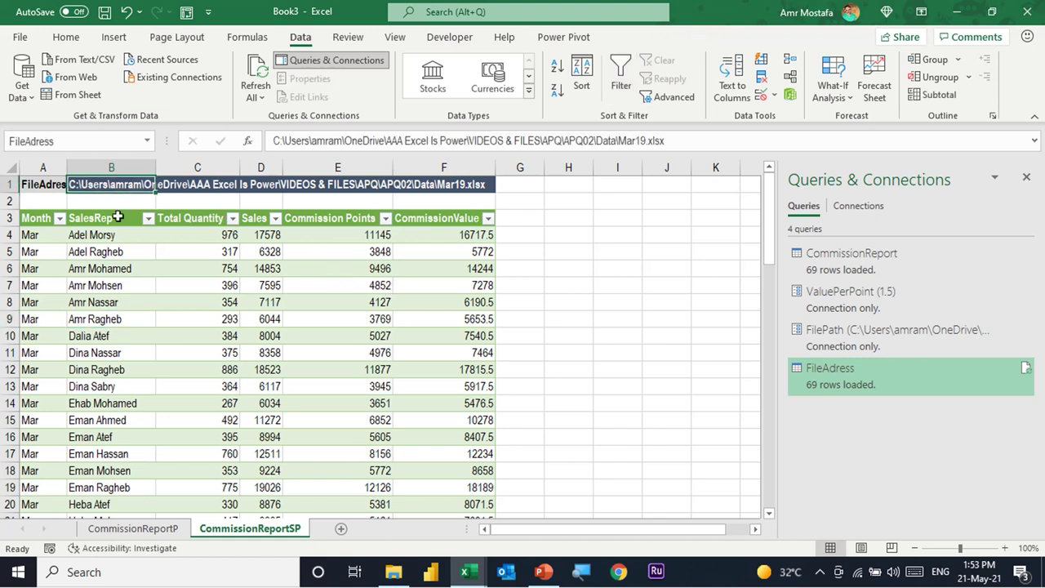